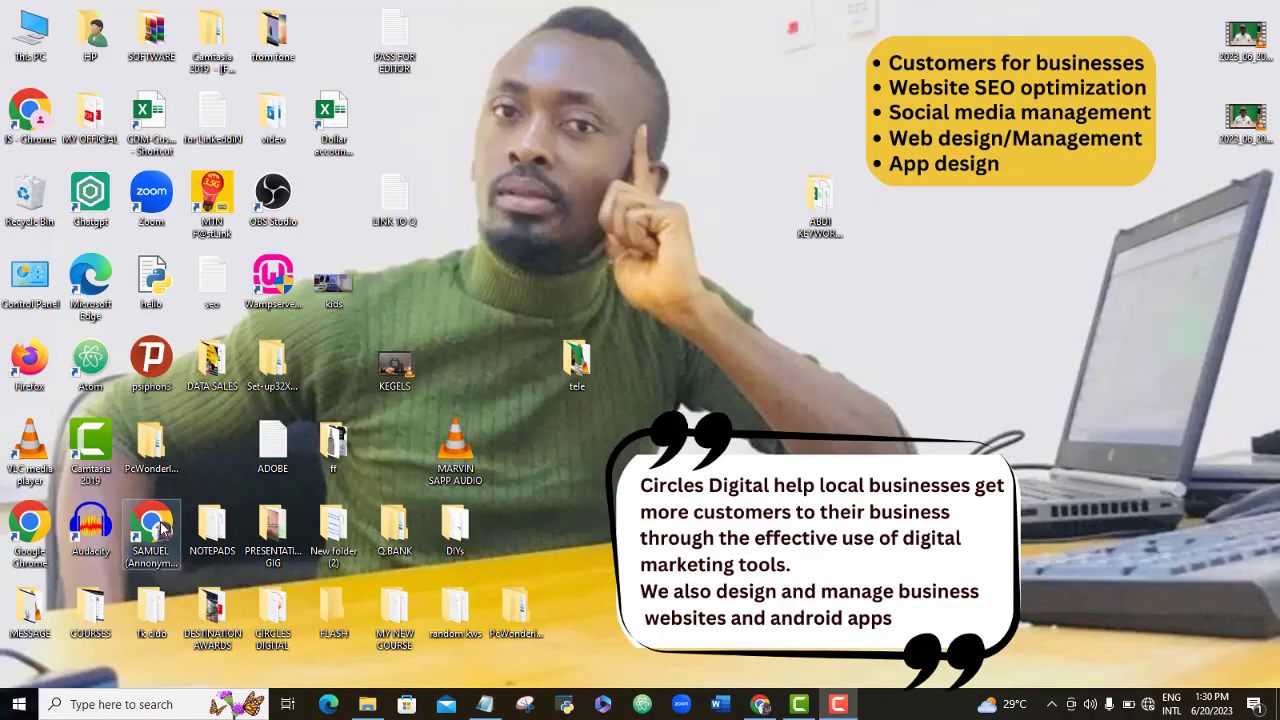
Step: Open the anonymous Chrome profile from the desktop, maximize its window and go to business.facebook.com
double_click(152, 527)
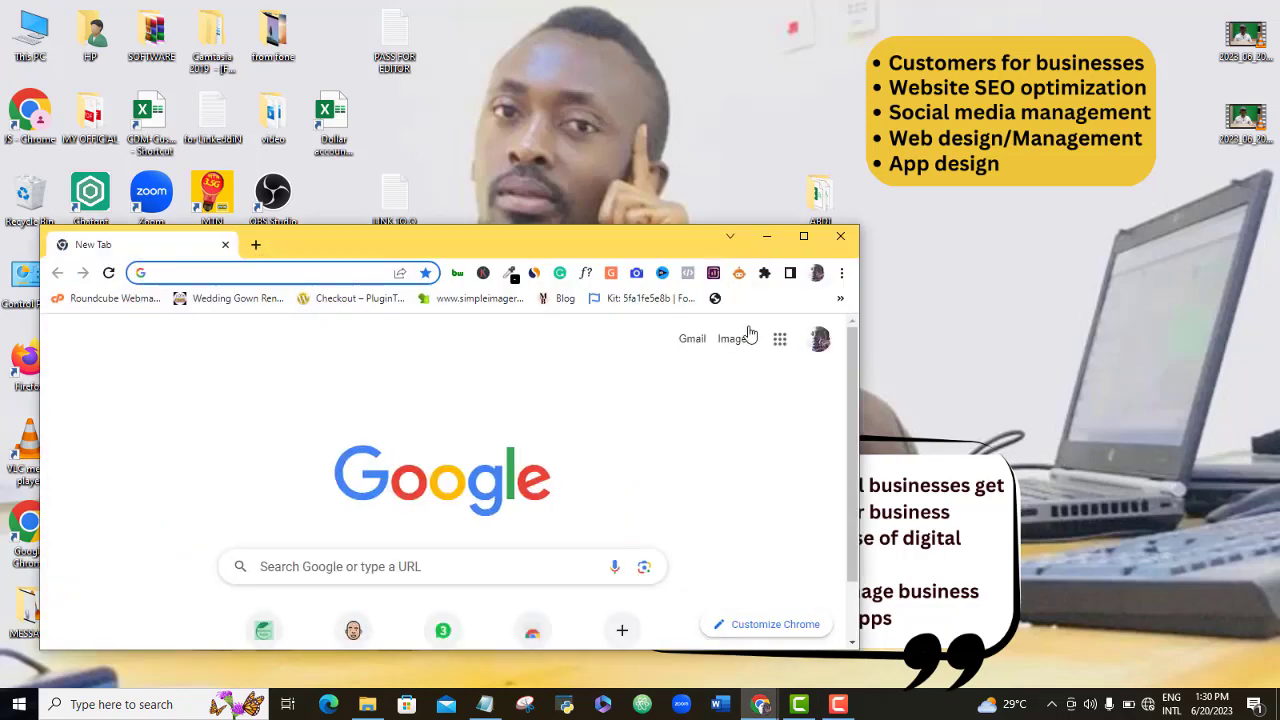
left_click(804, 238)
left_click(462, 41)
type("business.face")
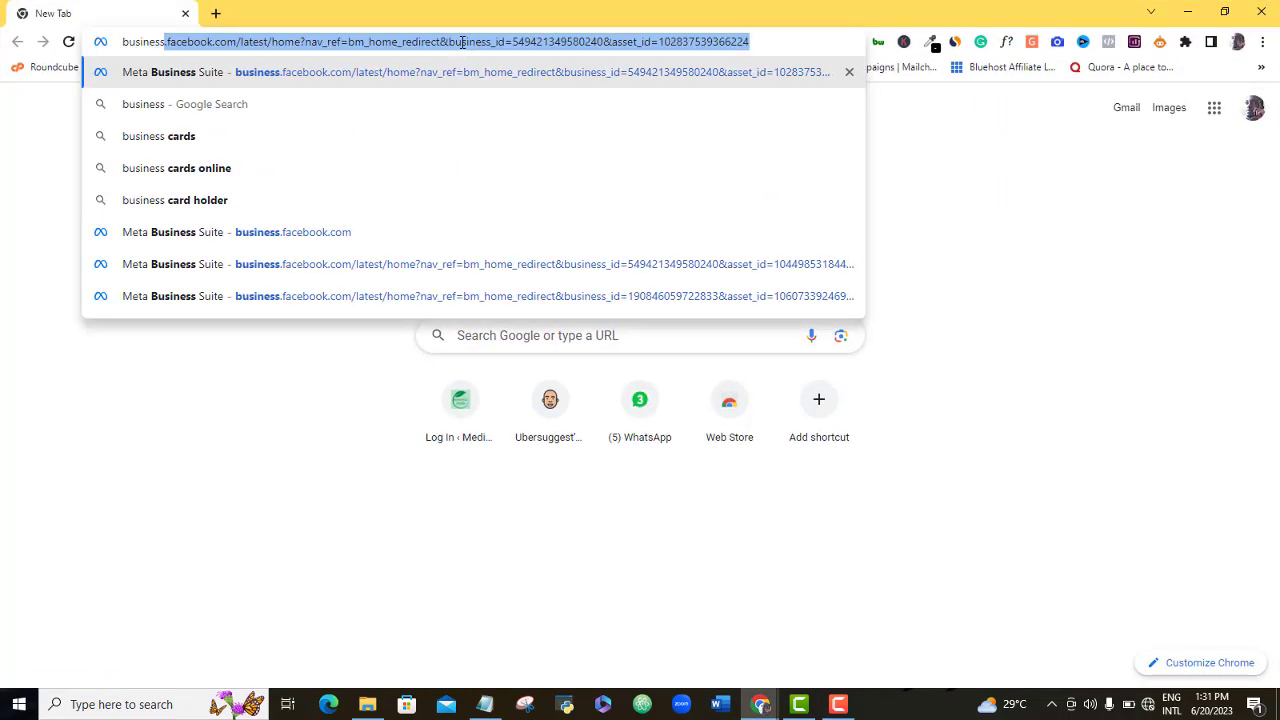
type("book.com")
key("Return")
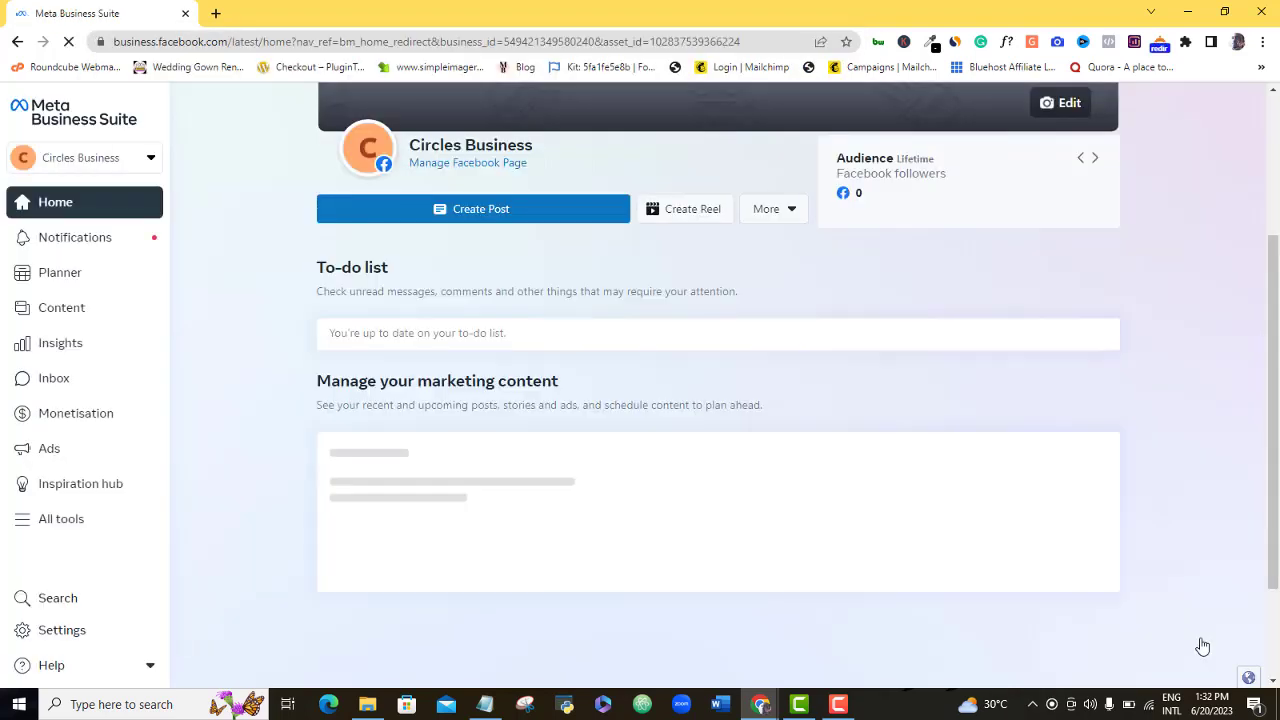
Step: Open Ads Manager from the full list of Meta Business Suite tools
left_click(28, 524)
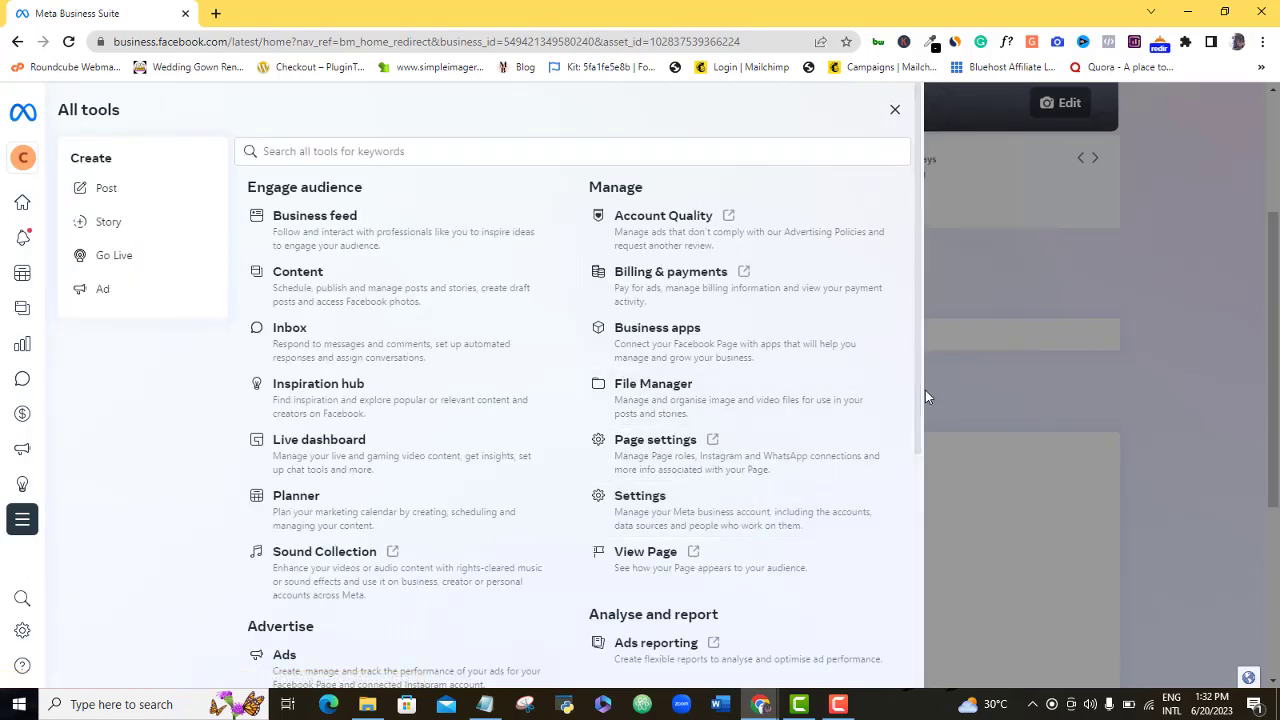
scroll(916, 398, "down", 2)
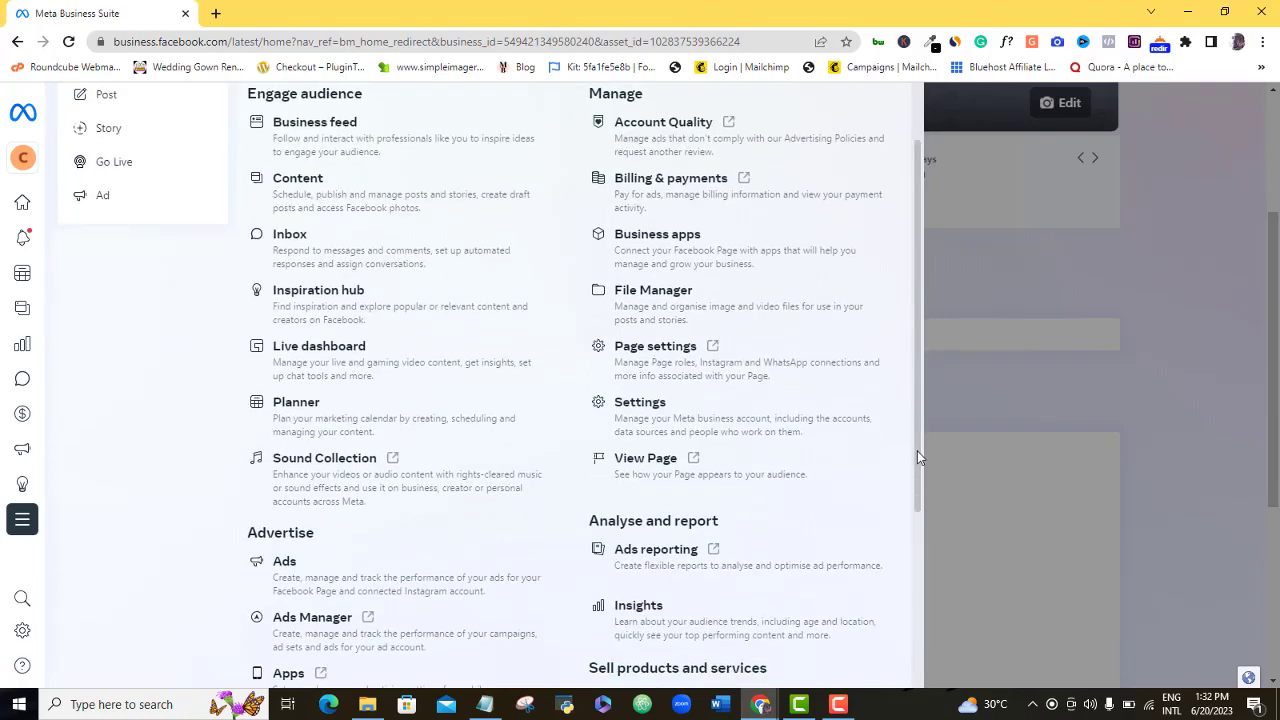
scroll(918, 487, "down", 1)
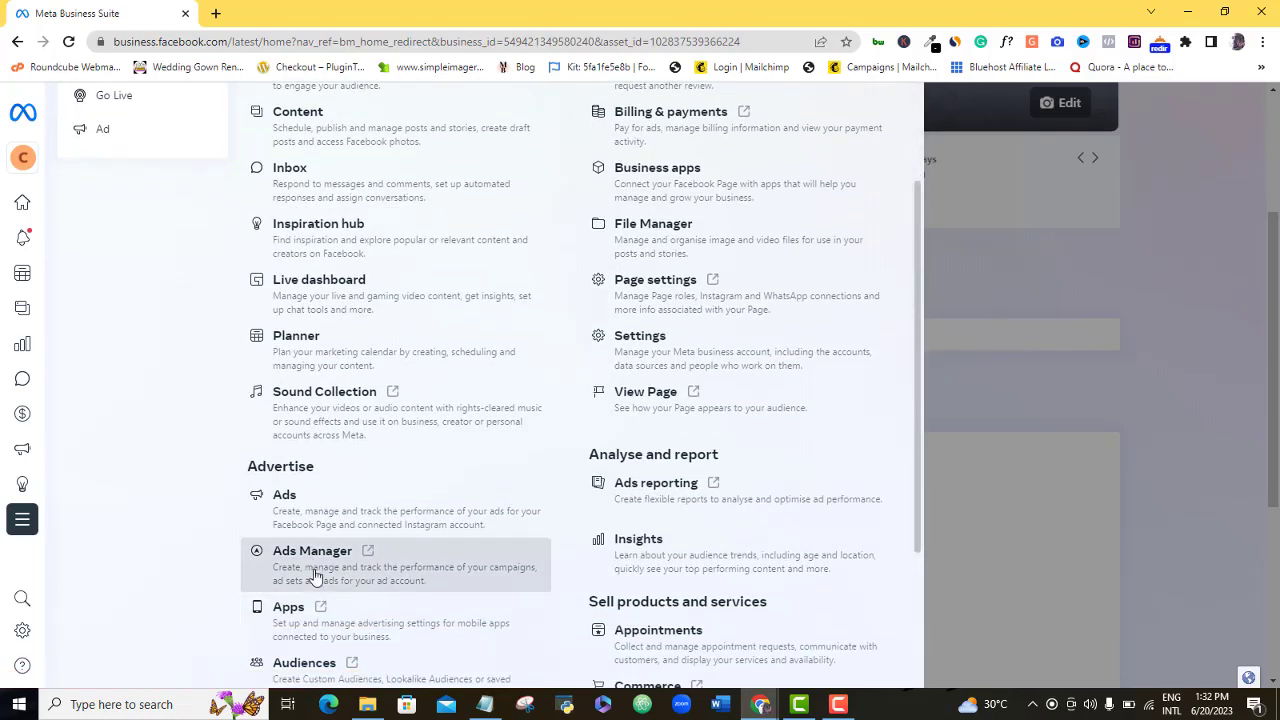
left_click(315, 576)
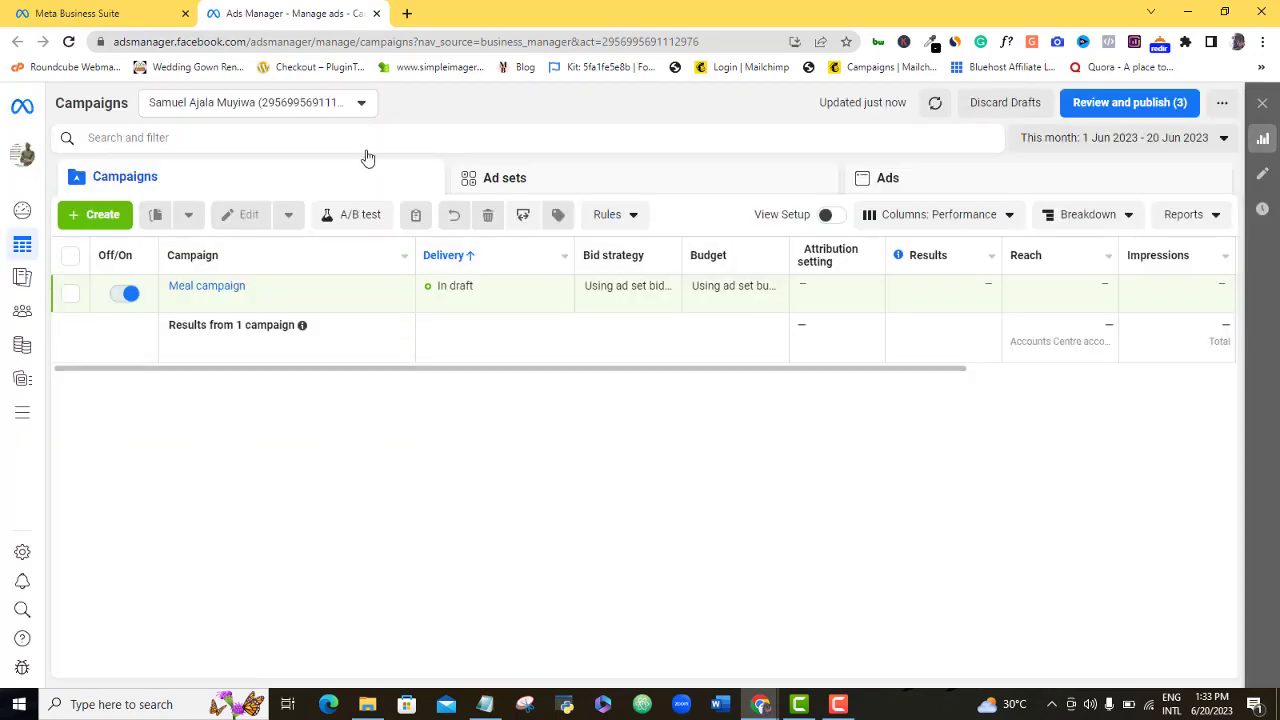
Step: Switch Ads Manager to the CDMedia1 ad account
left_click(361, 104)
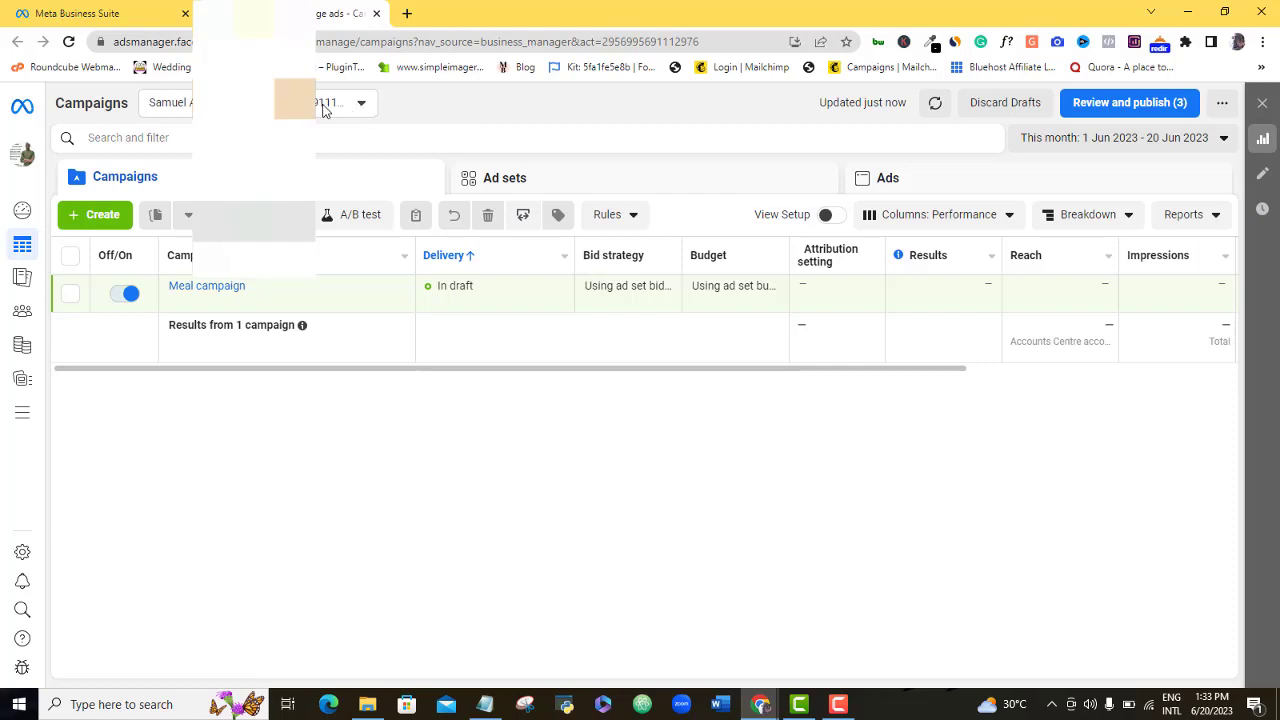
left_click(359, 106)
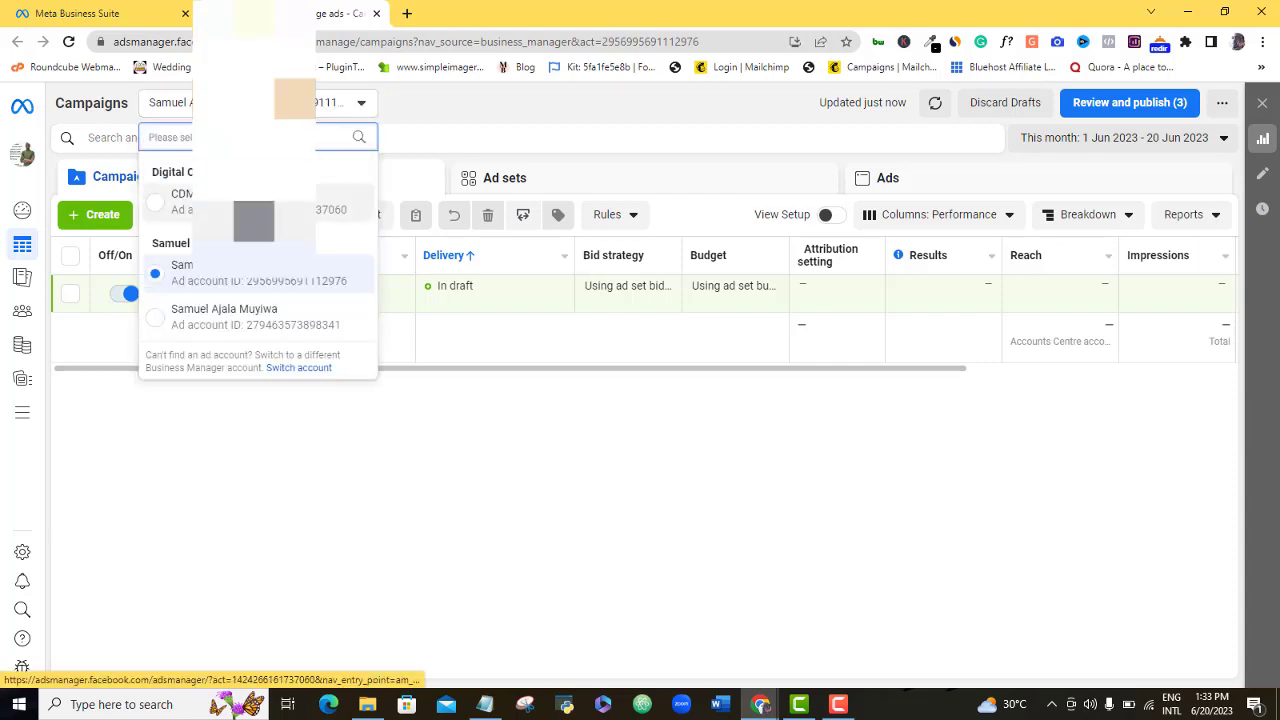
left_click(250, 201)
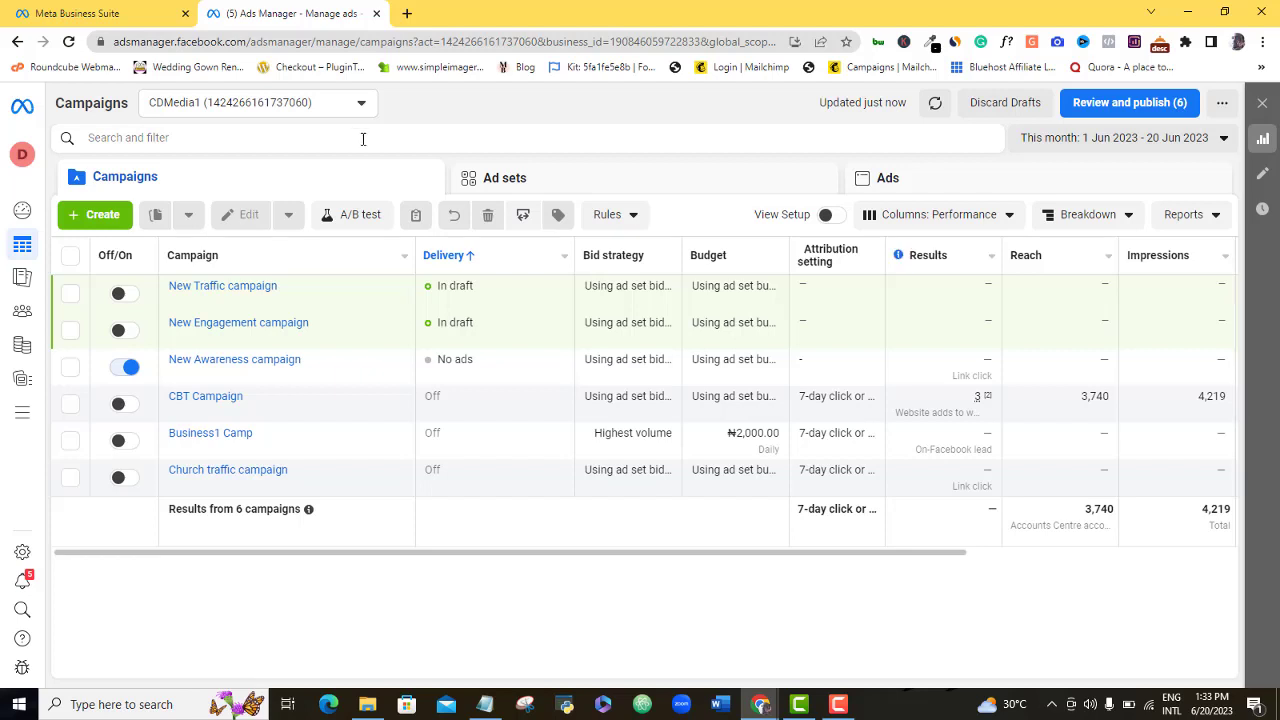
Step: Create a new campaign with the Traffic objective
left_click(102, 216)
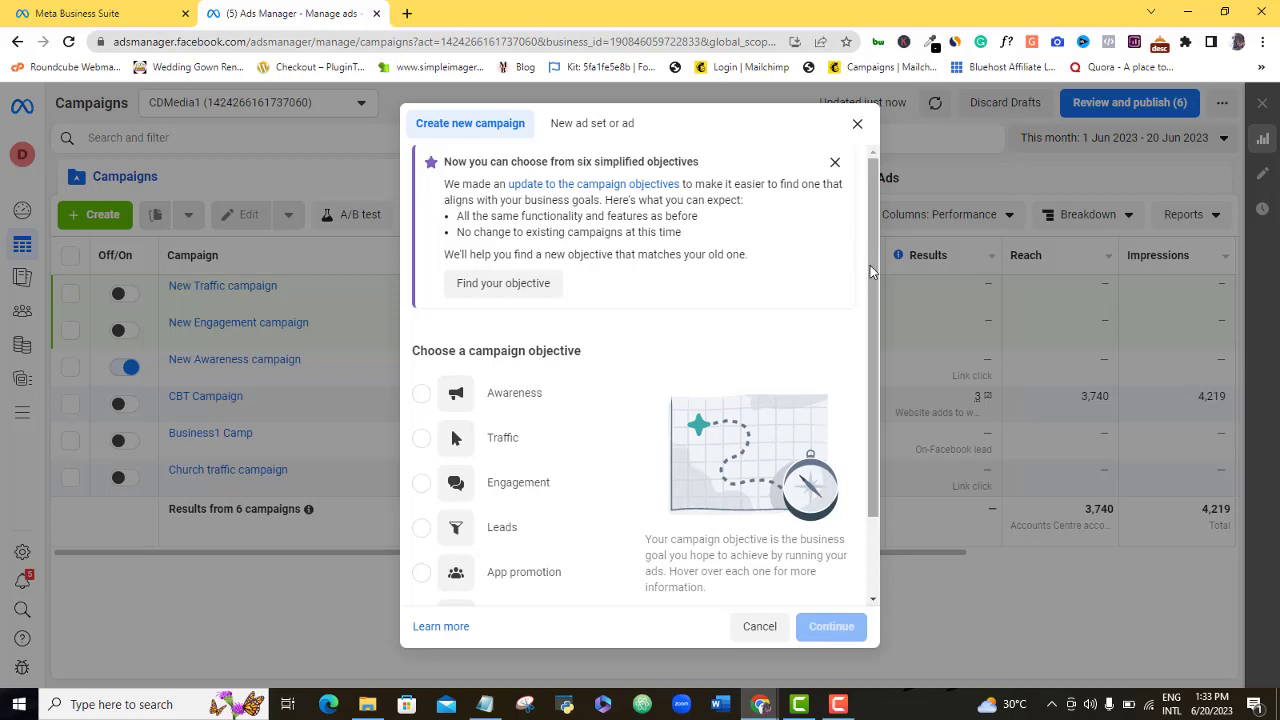
mouse_move(870, 265)
left_mouse_down()
mouse_move(874, 300)
mouse_move(874, 272)
left_mouse_up()
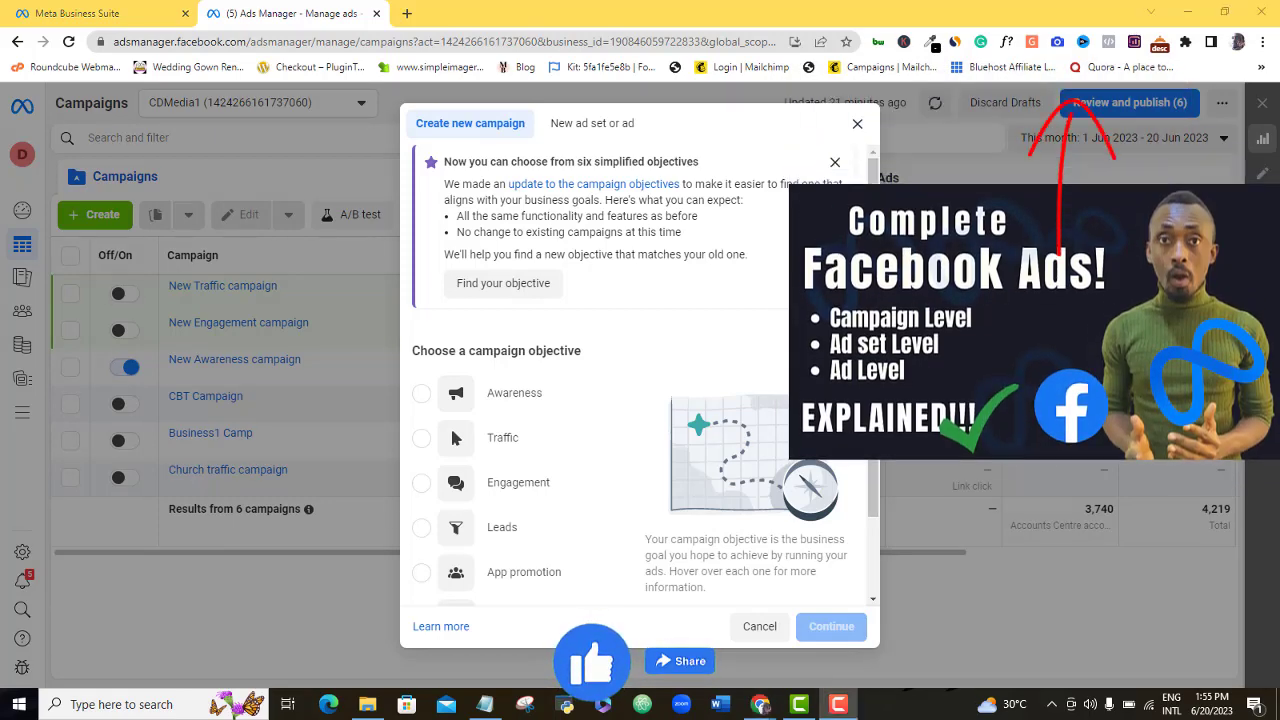
scroll(878, 387, "down", 1)
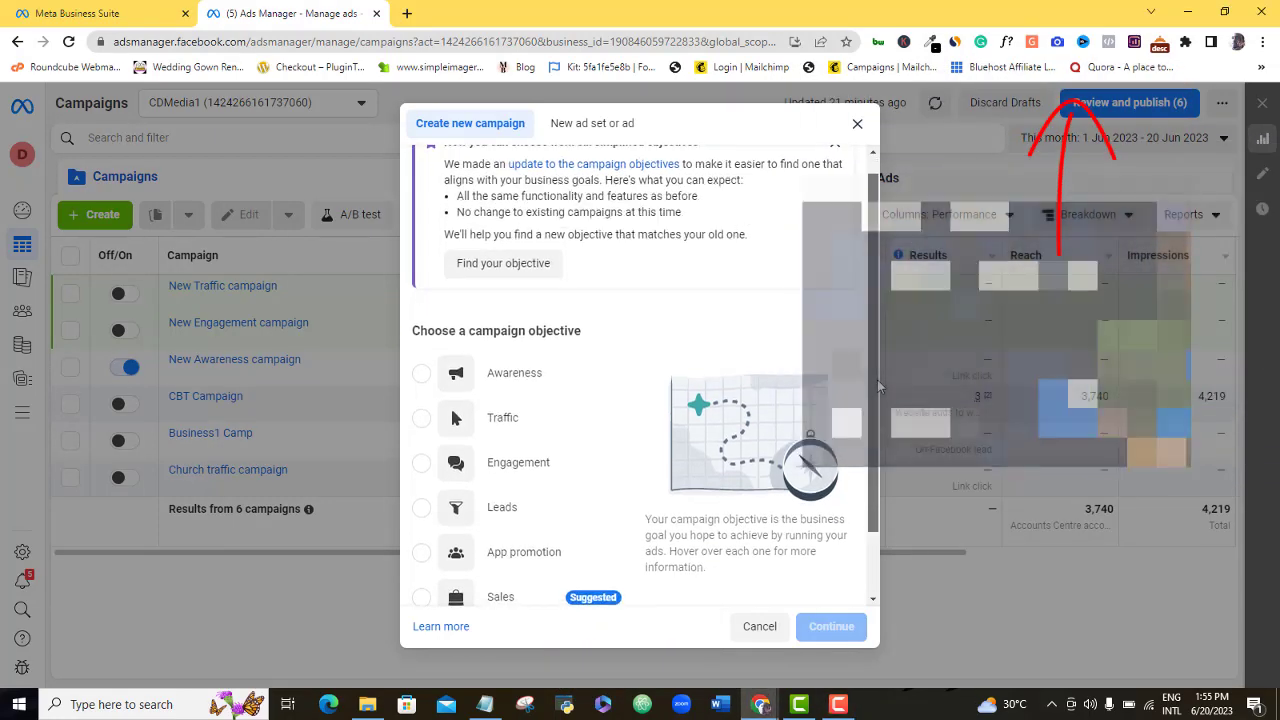
scroll(877, 387, "down", 2)
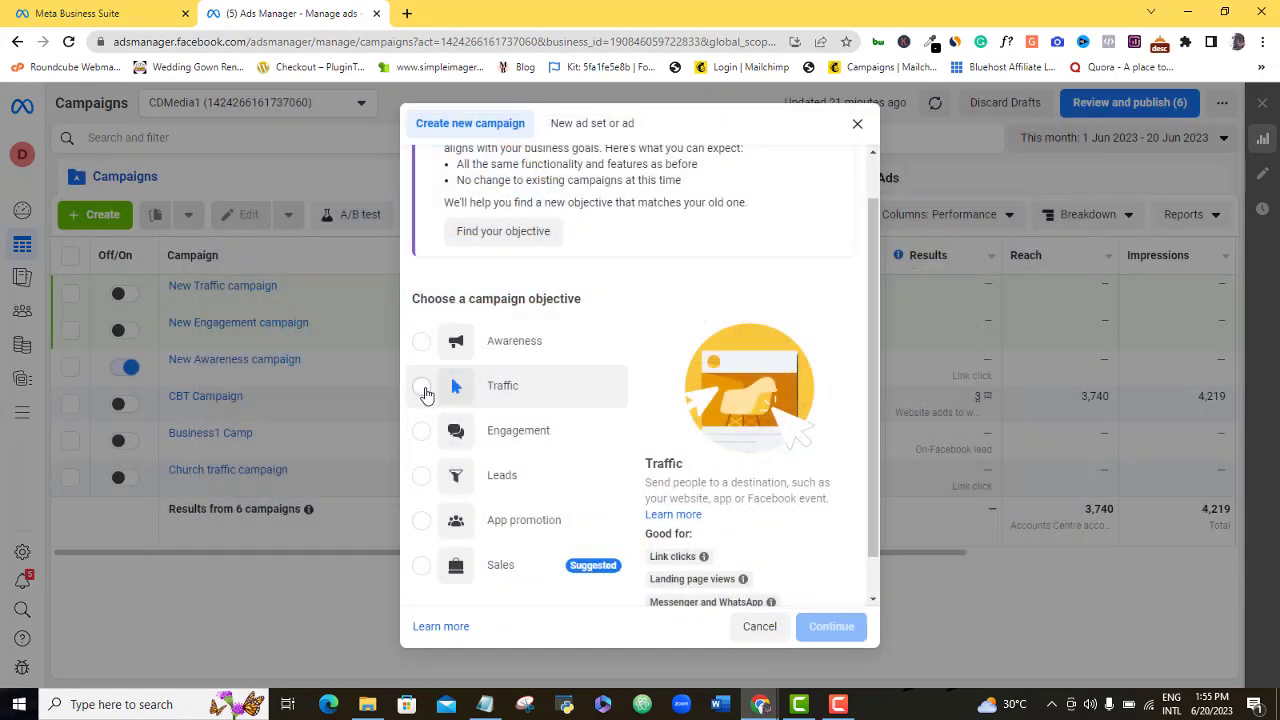
left_click(422, 389)
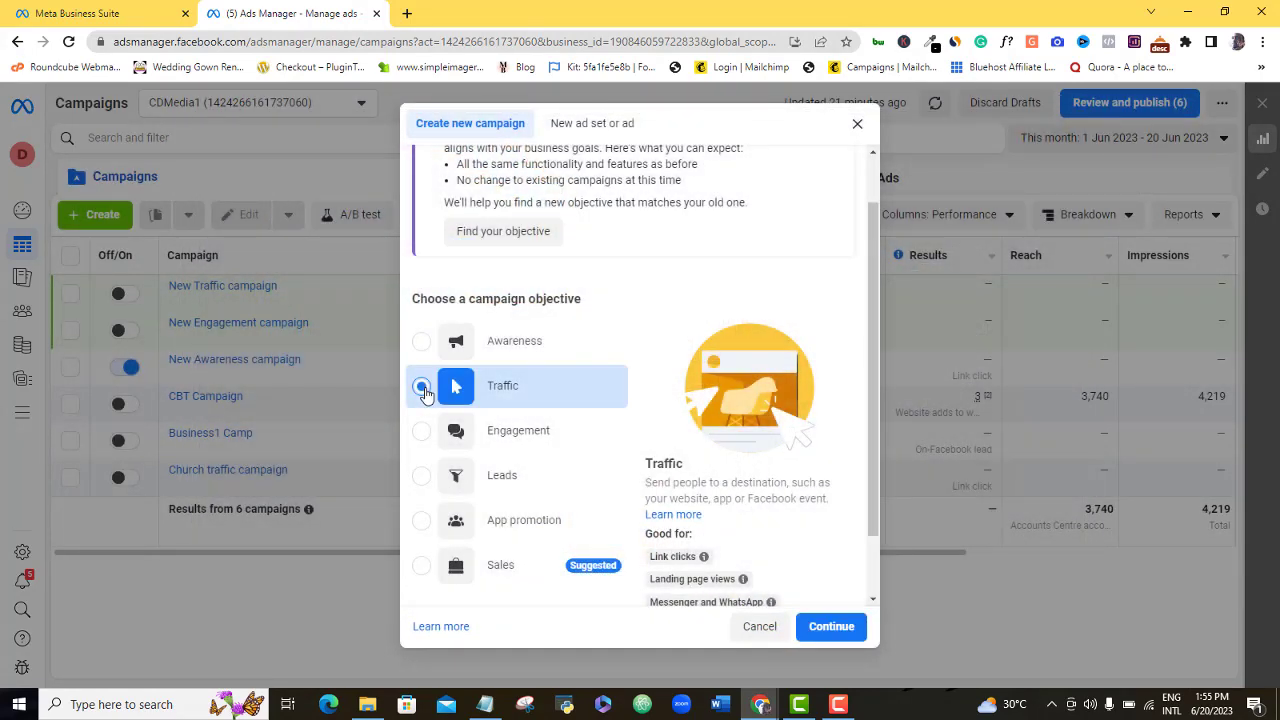
left_click(831, 638)
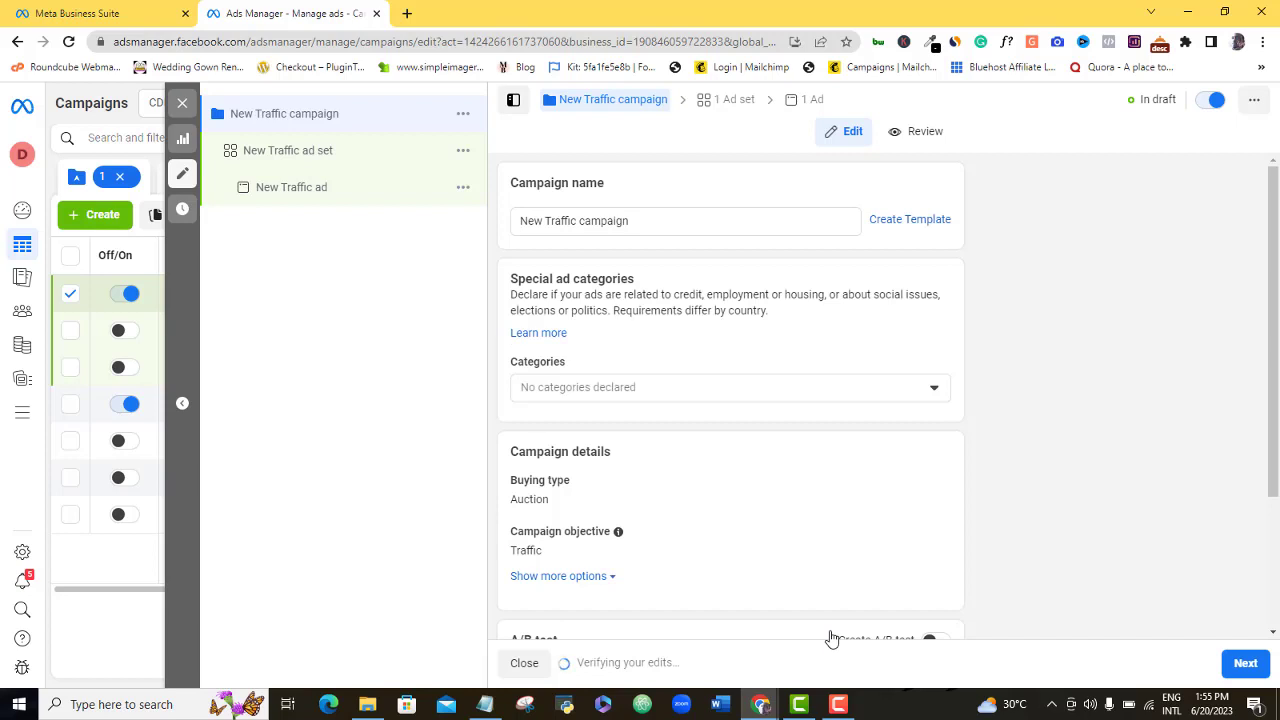
Step: Rename the campaign as "Demo Flutterwave" and proceed to its ad set settings
left_click(651, 216)
key("BackSpace")
key("BackSpace")
key("BackSpace")
key("BackSpace")
key("BackSpace")
key("BackSpace")
key("BackSpace")
key("BackSpace")
key("BackSpace")
key("BackSpace")
key("BackSpace")
key("BackSpace")
key("BackSpace")
key("BackSpace")
key("BackSpace")
key("BackSpace")
key("BackSpace")
key("BackSpace")
key("BackSpace")
key("BackSpace")
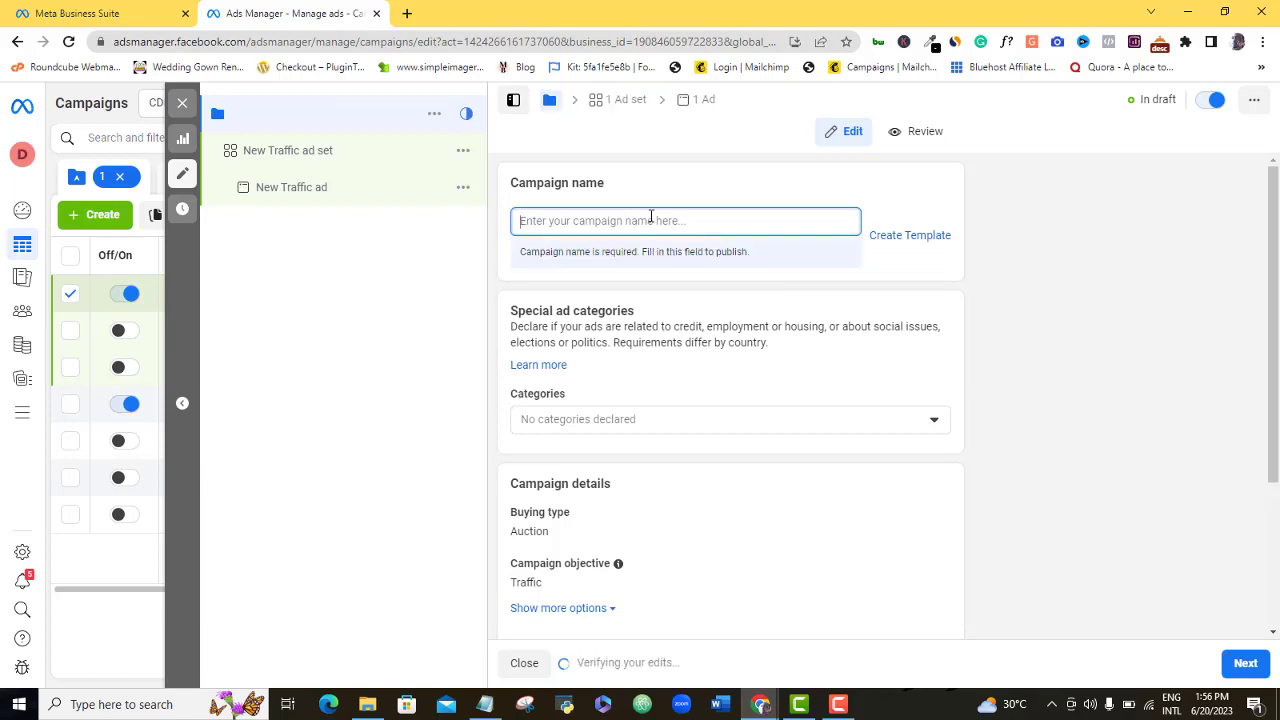
type("Demo Flutterw")
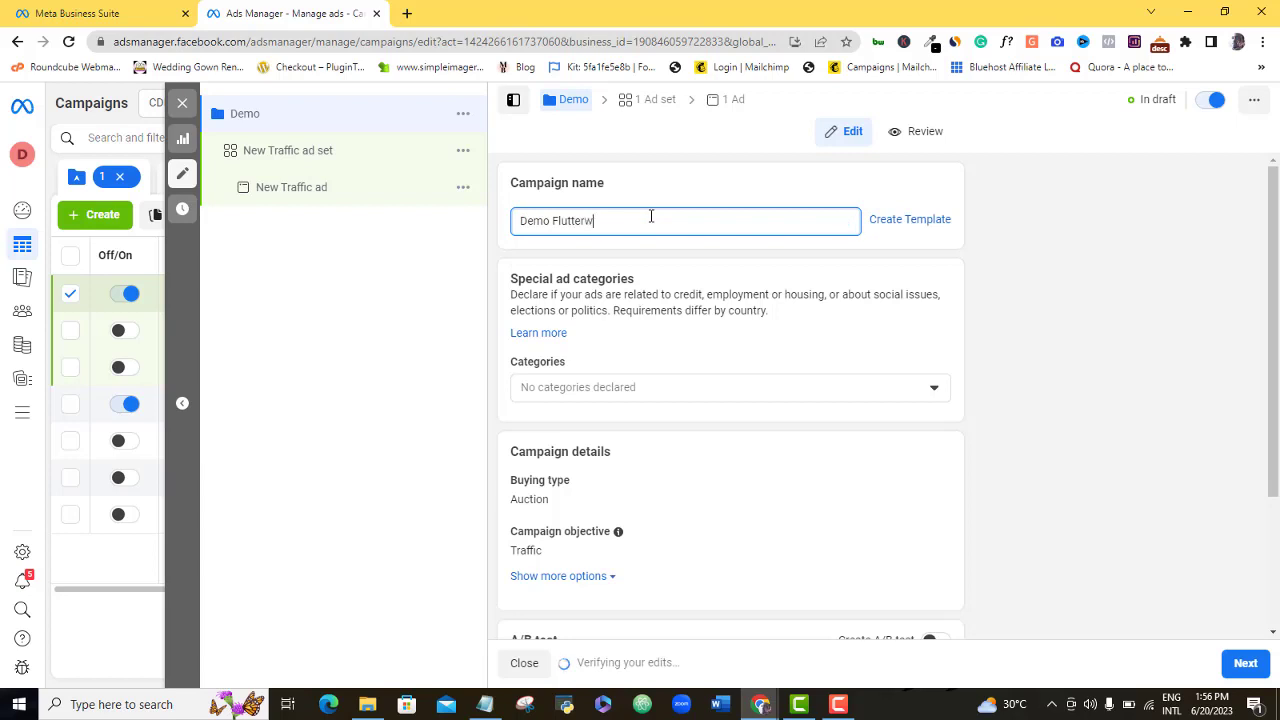
type("avw")
type("e")
left_click_drag(1274, 224, 1263, 413)
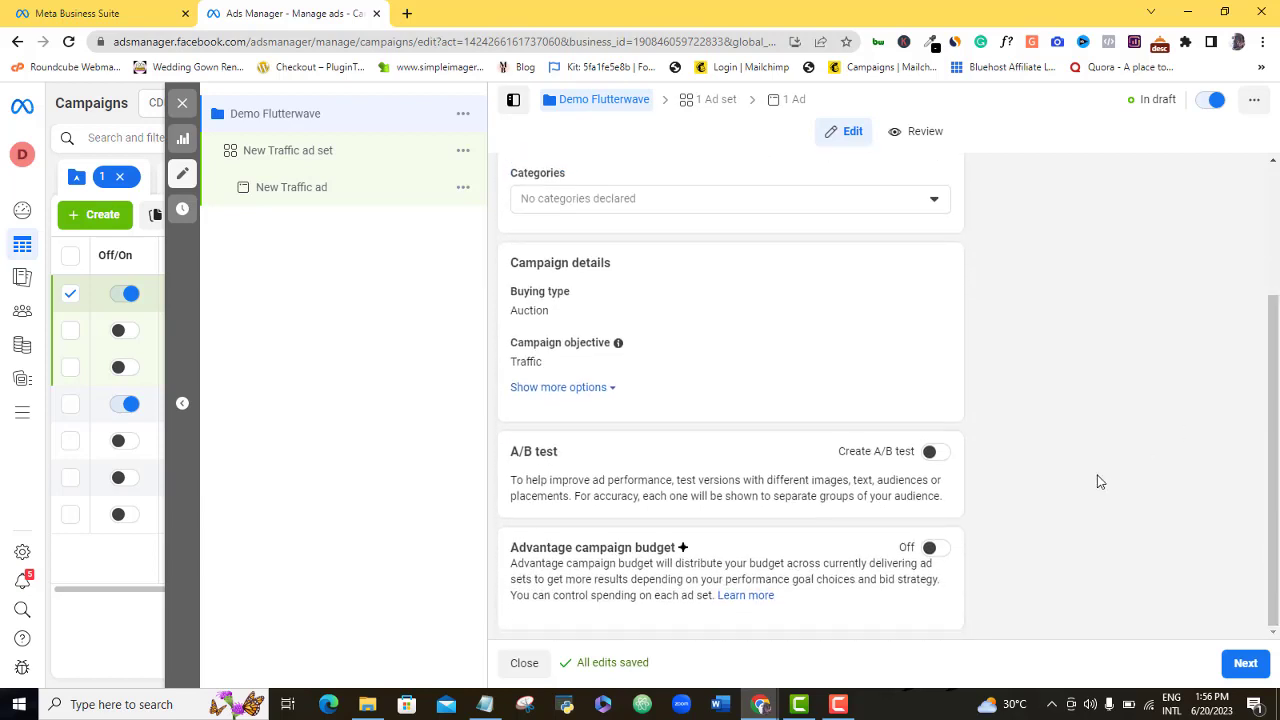
left_click(1248, 667)
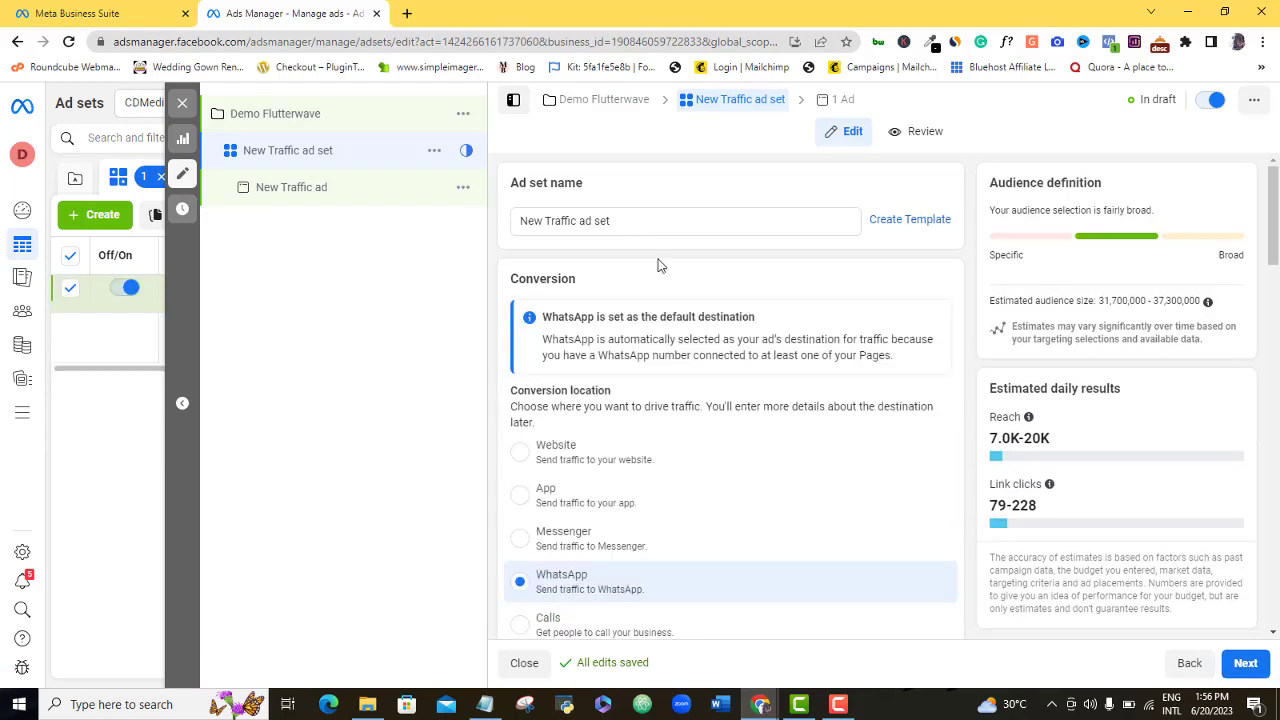
Step: Rename the ad set as "Demo Flutterwave adset" and set its conversion location to Website
left_click(616, 219)
key("BackSpace")
key("BackSpace")
key("BackSpace")
key("BackSpace")
key("BackSpace")
key("BackSpace")
key("BackSpace")
key("BackSpace")
key("BackSpace")
key("BackSpace")
key("BackSpace")
key("BackSpace")
key("BackSpace")
key("BackSpace")
key("BackSpace")
key("BackSpace")
key("BackSpace")
key("BackSpace")
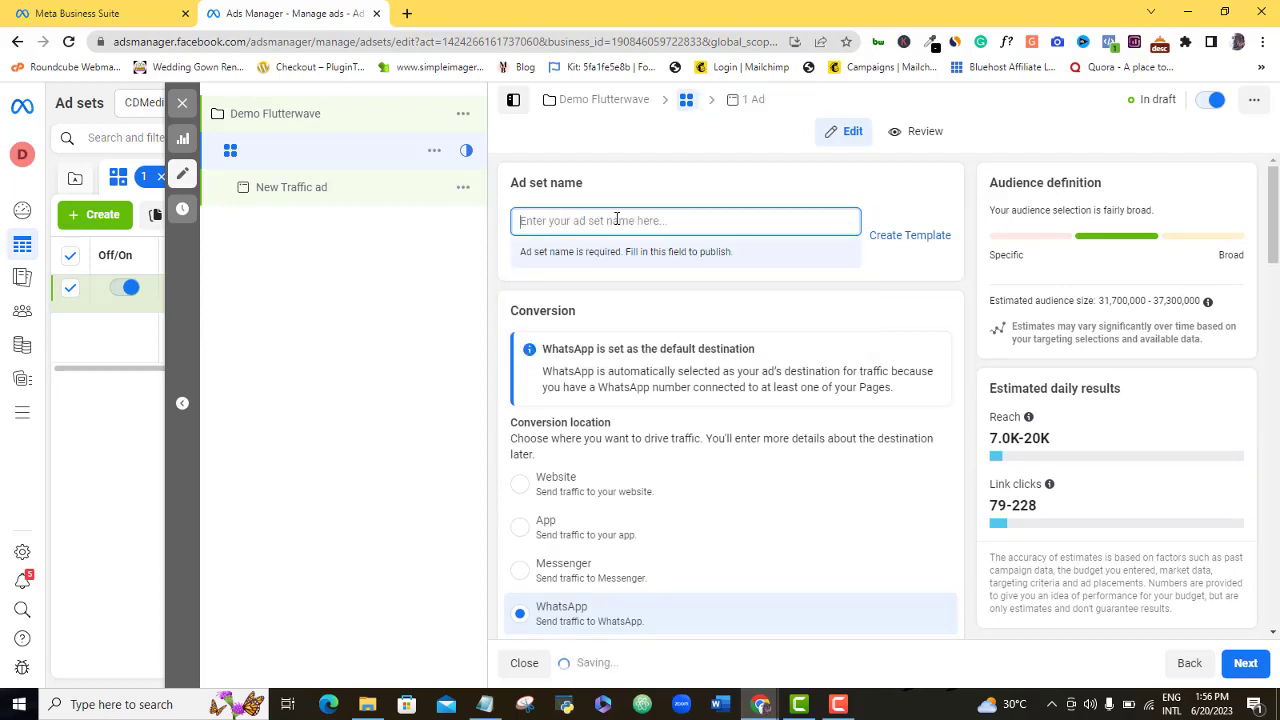
type("Demo ")
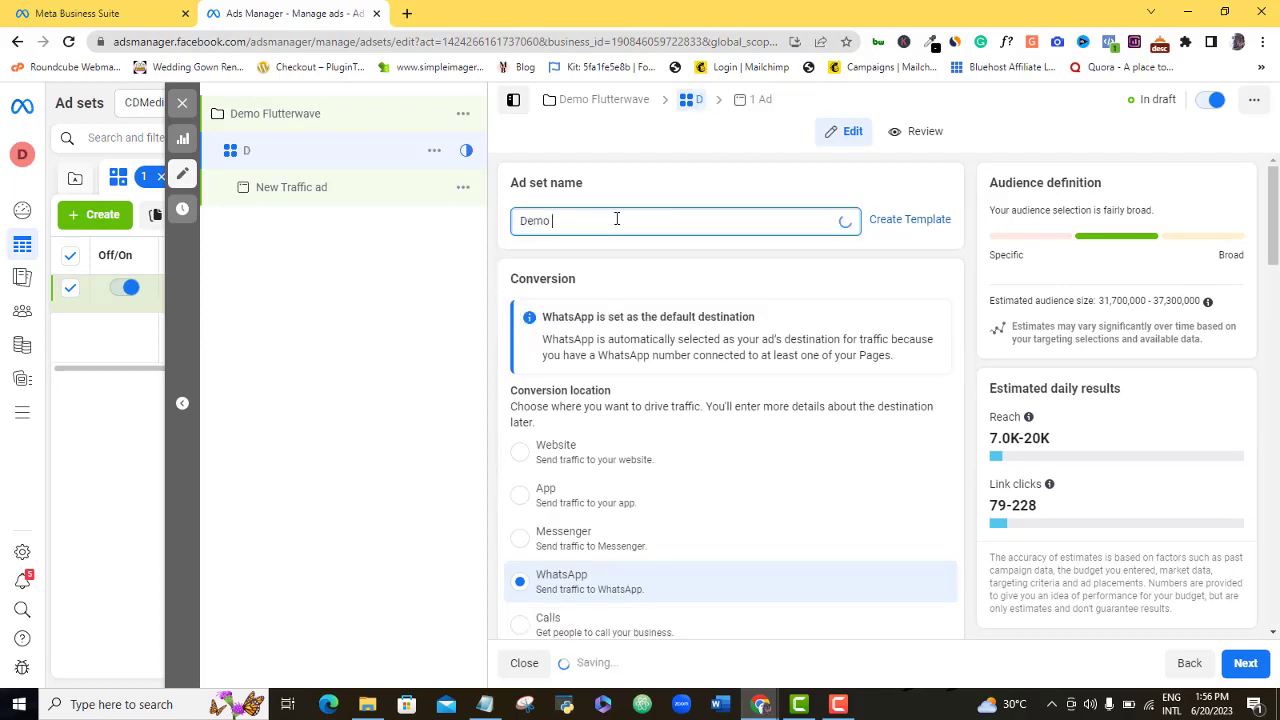
type("Flutterwave adset")
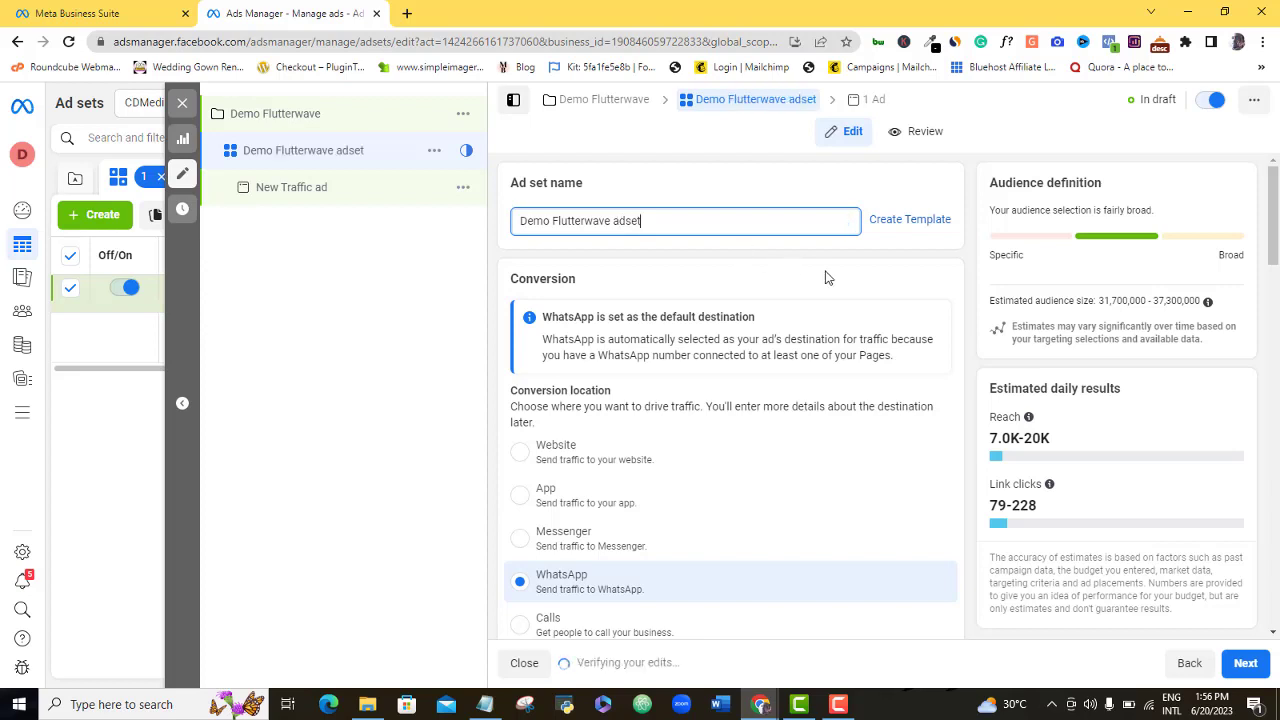
scroll(1097, 258, "down", 1)
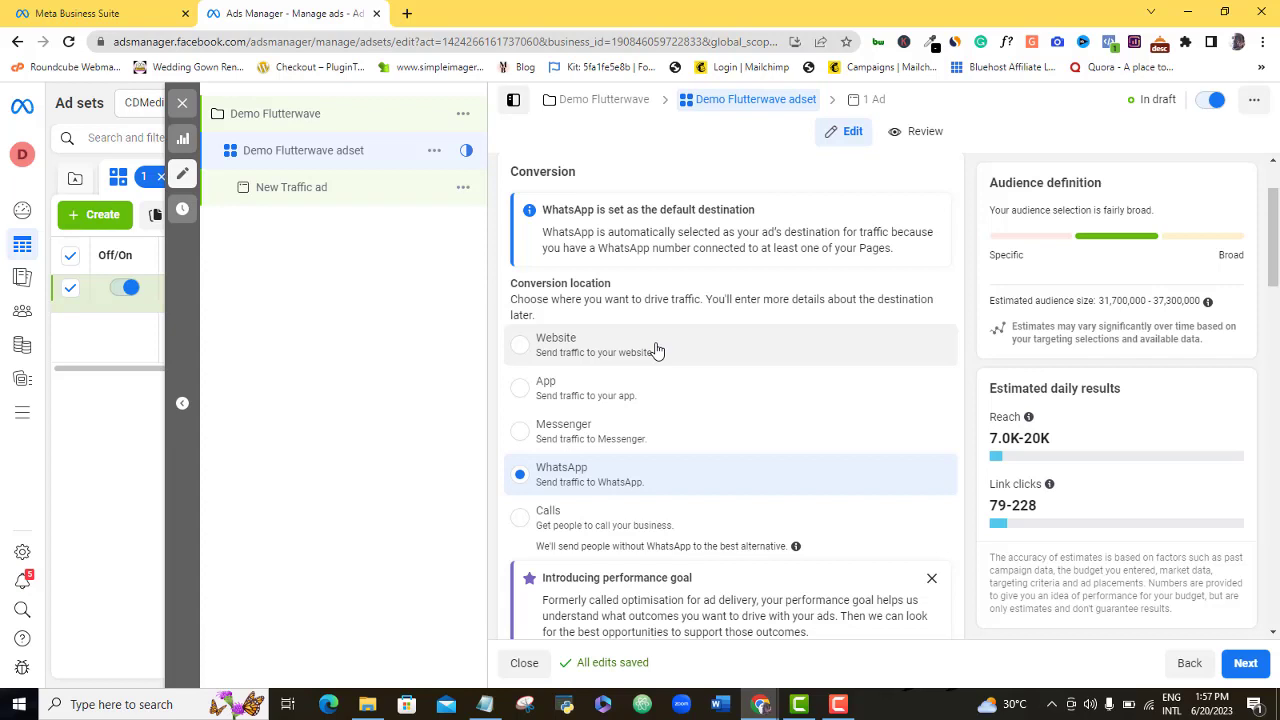
left_click(615, 348)
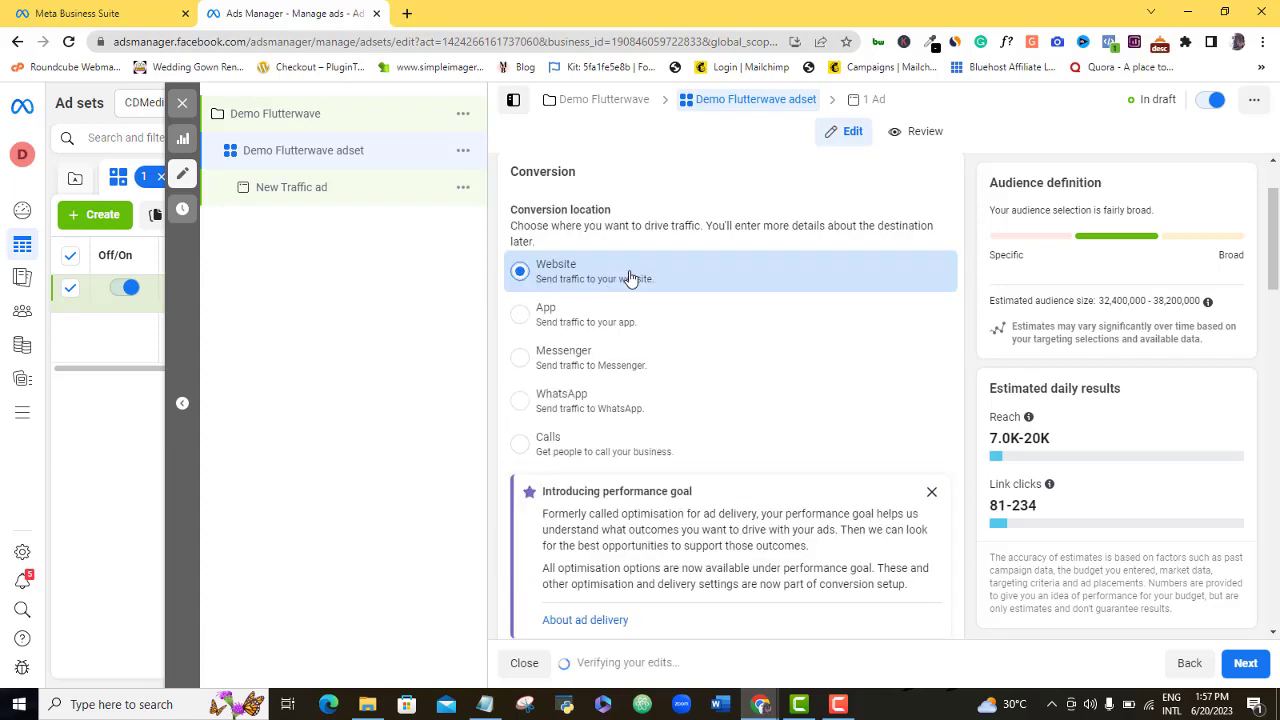
Step: Set the ad set's daily budget to ₦3,000
left_click_drag(1276, 218, 1272, 308)
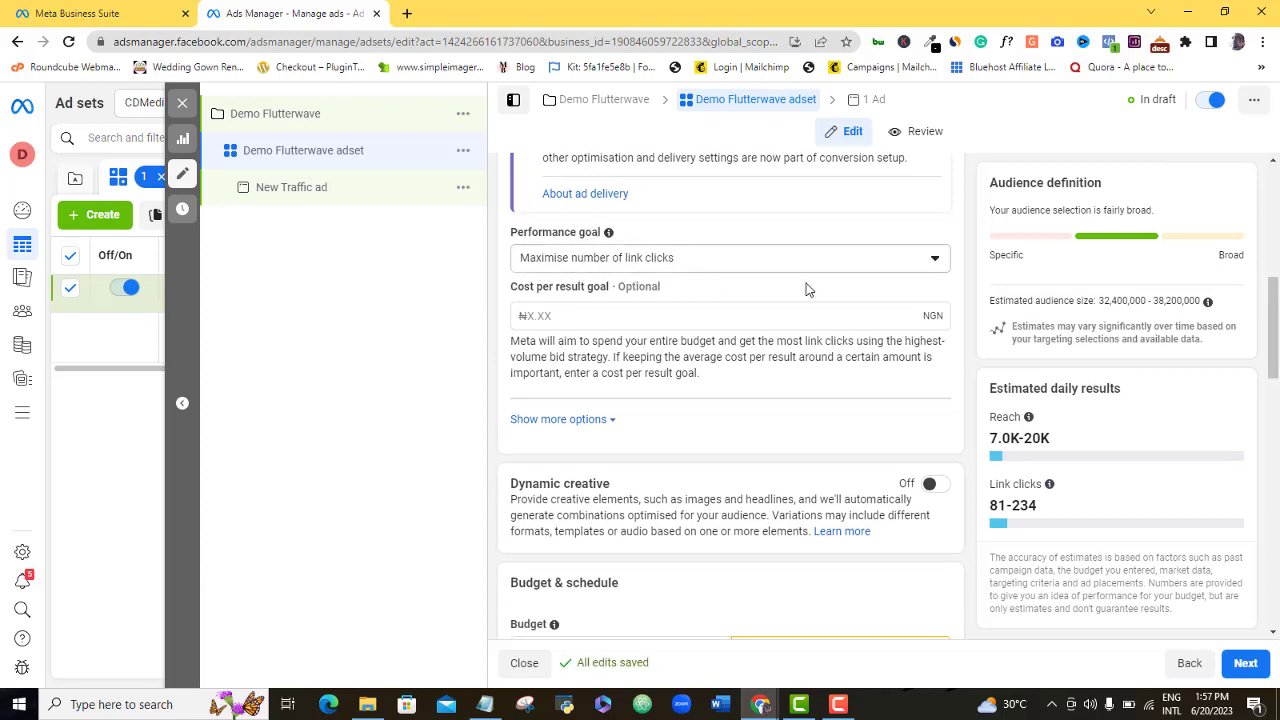
left_click_drag(1275, 328, 1275, 370)
scroll(800, 240, "down", 2)
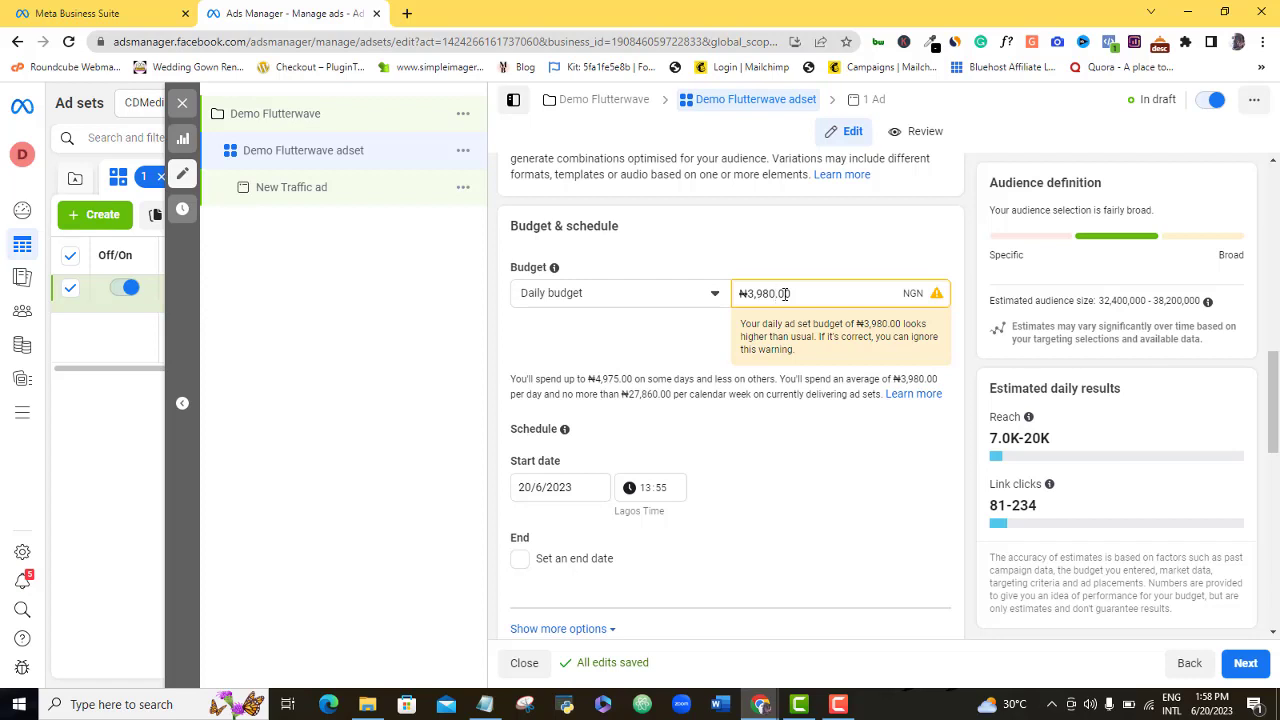
key("BackSpace")
key("BackSpace")
key("BackSpace")
key("BackSpace")
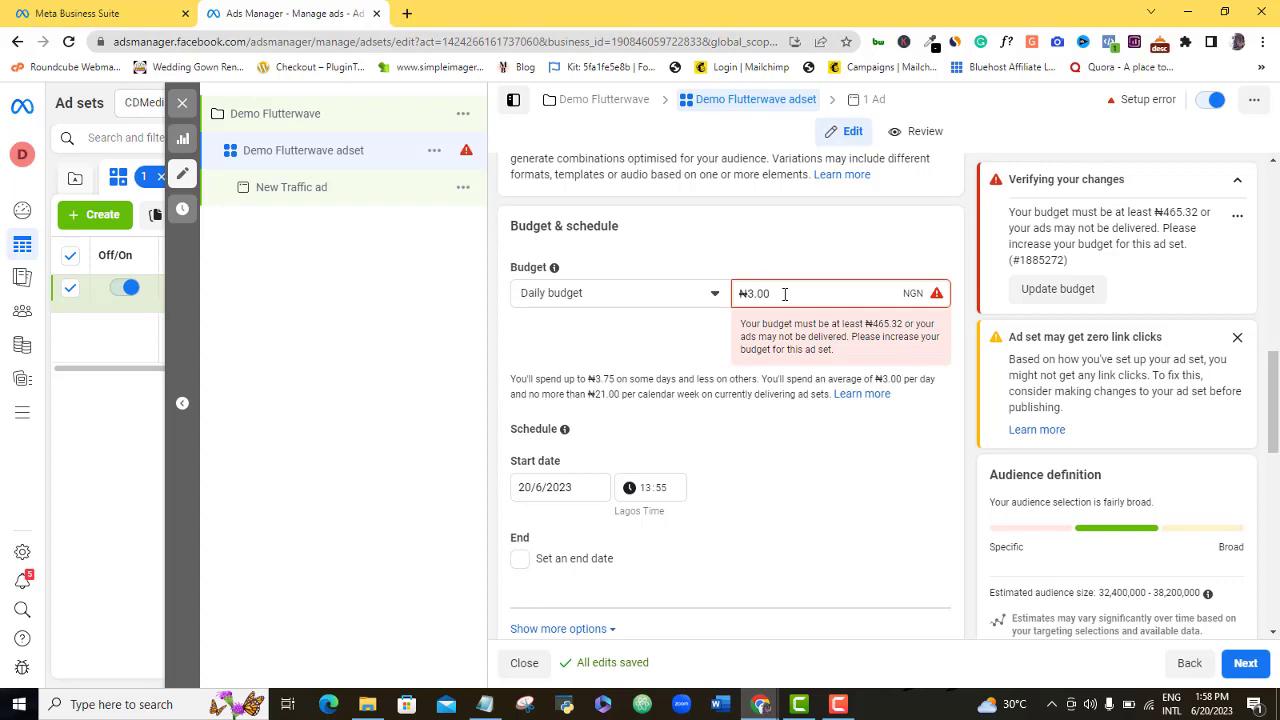
type("000")
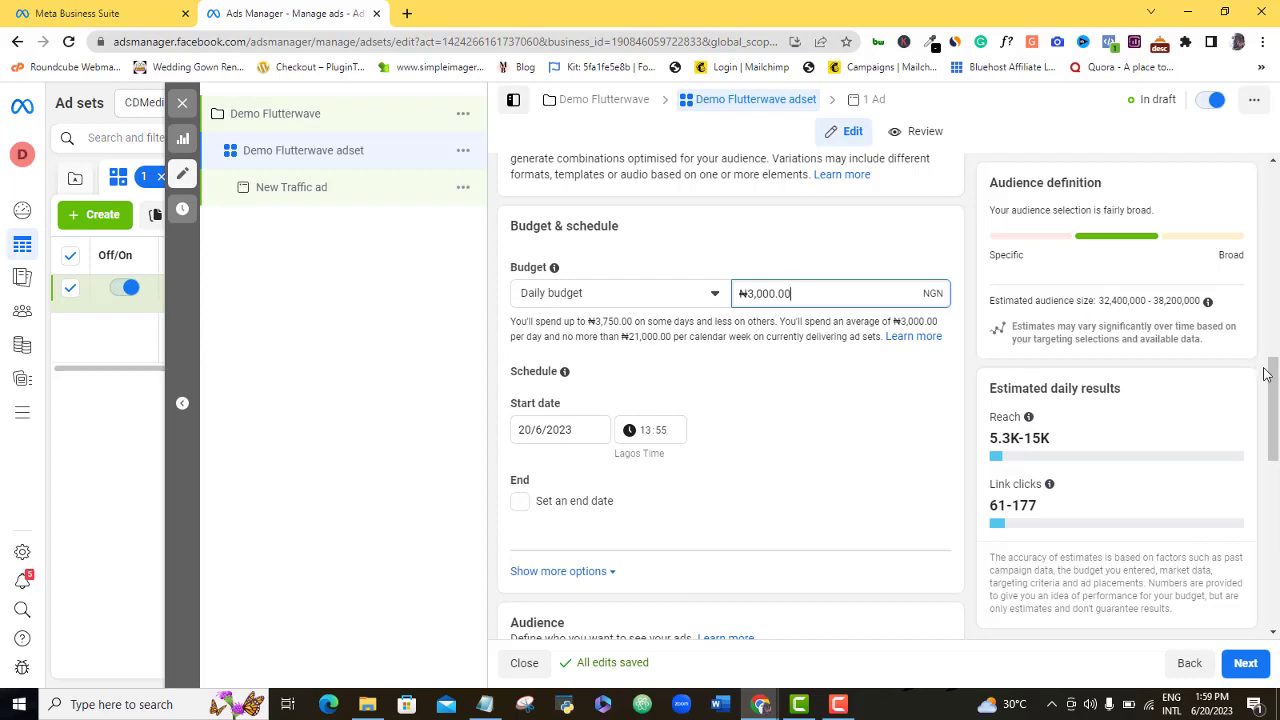
Step: Set the ad set's start time to 04:00 in the schedule
scroll(1272, 400, "down", 1)
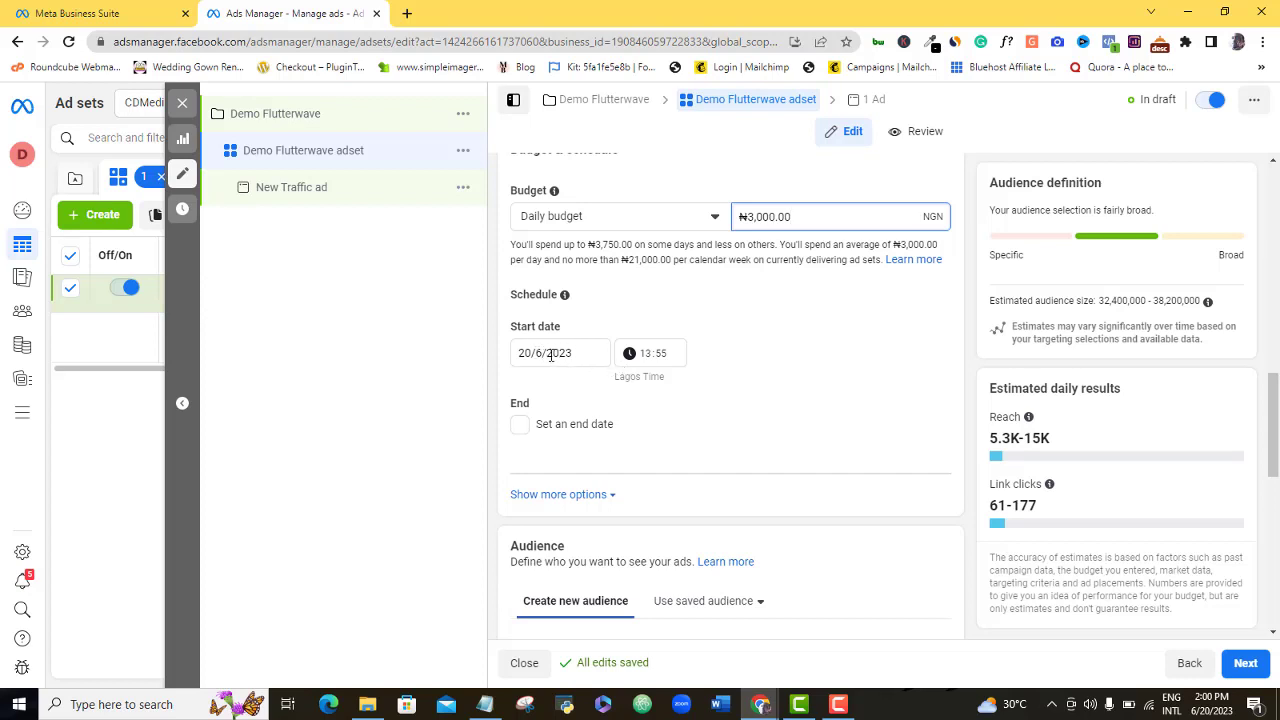
left_click(652, 362)
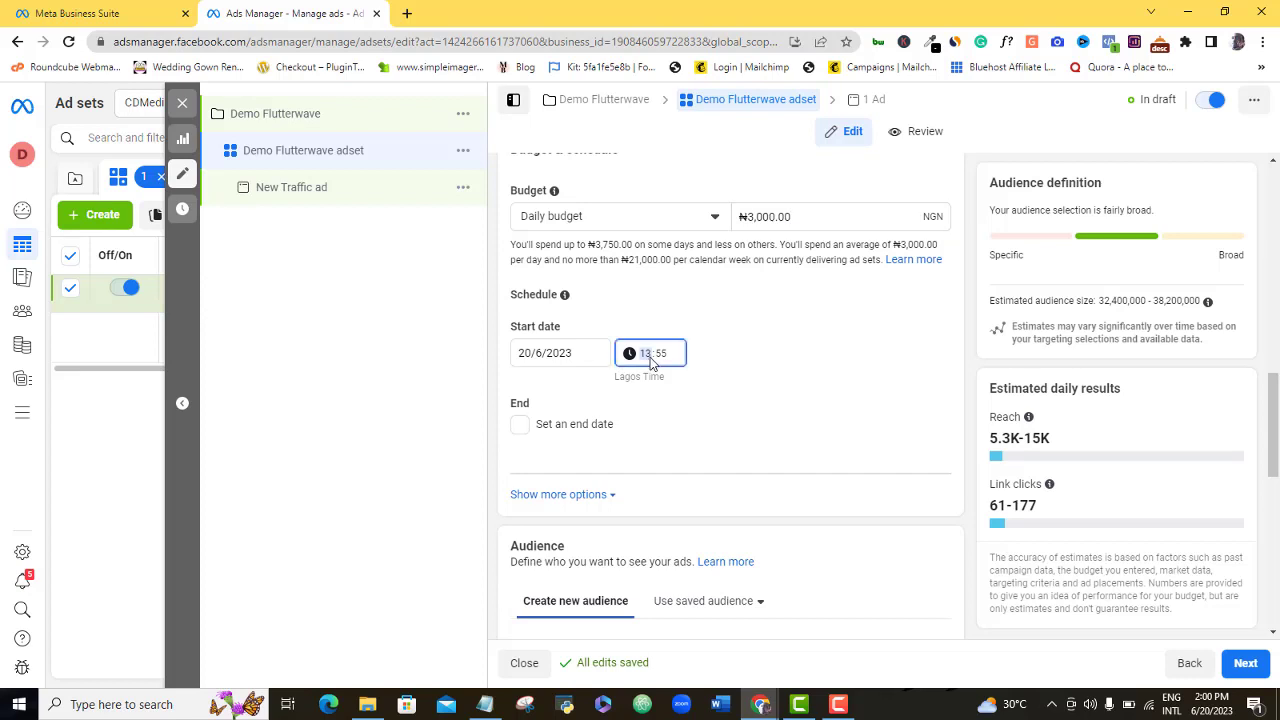
type("04:00")
left_click(740, 401)
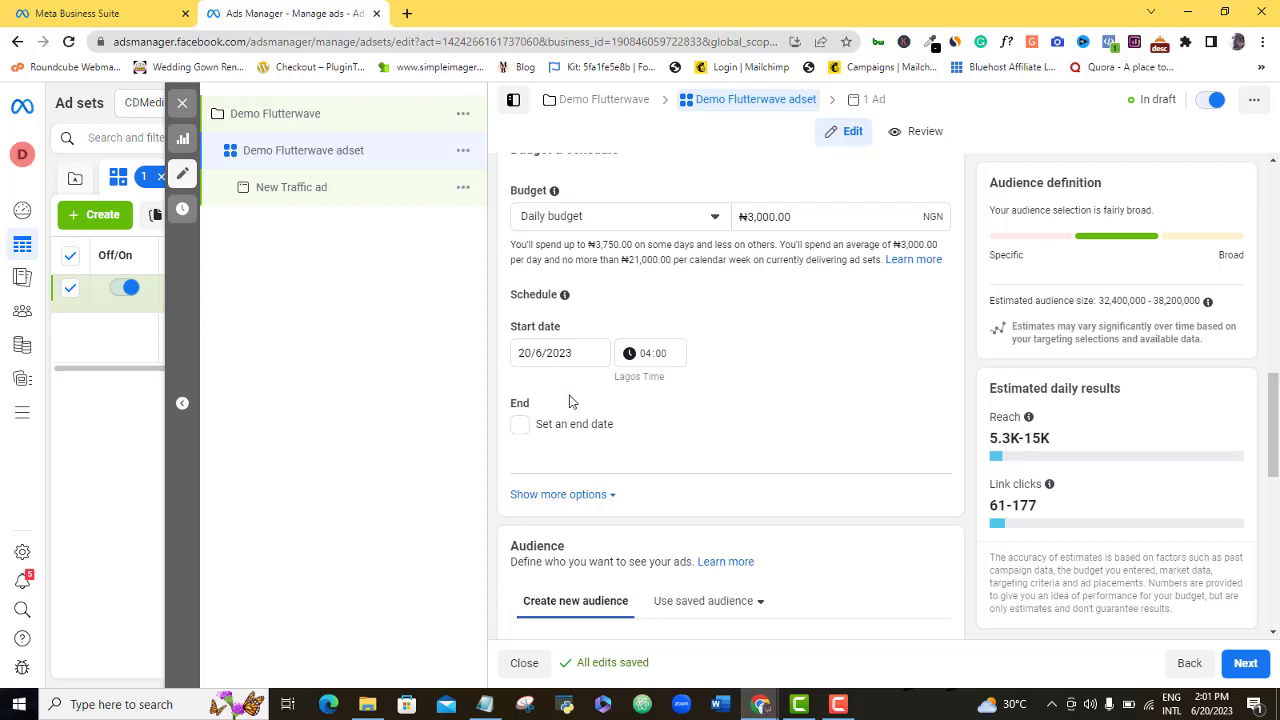
Step: Enable an end date for the ad set's schedule and view its calendar without choosing a date
left_click(519, 428)
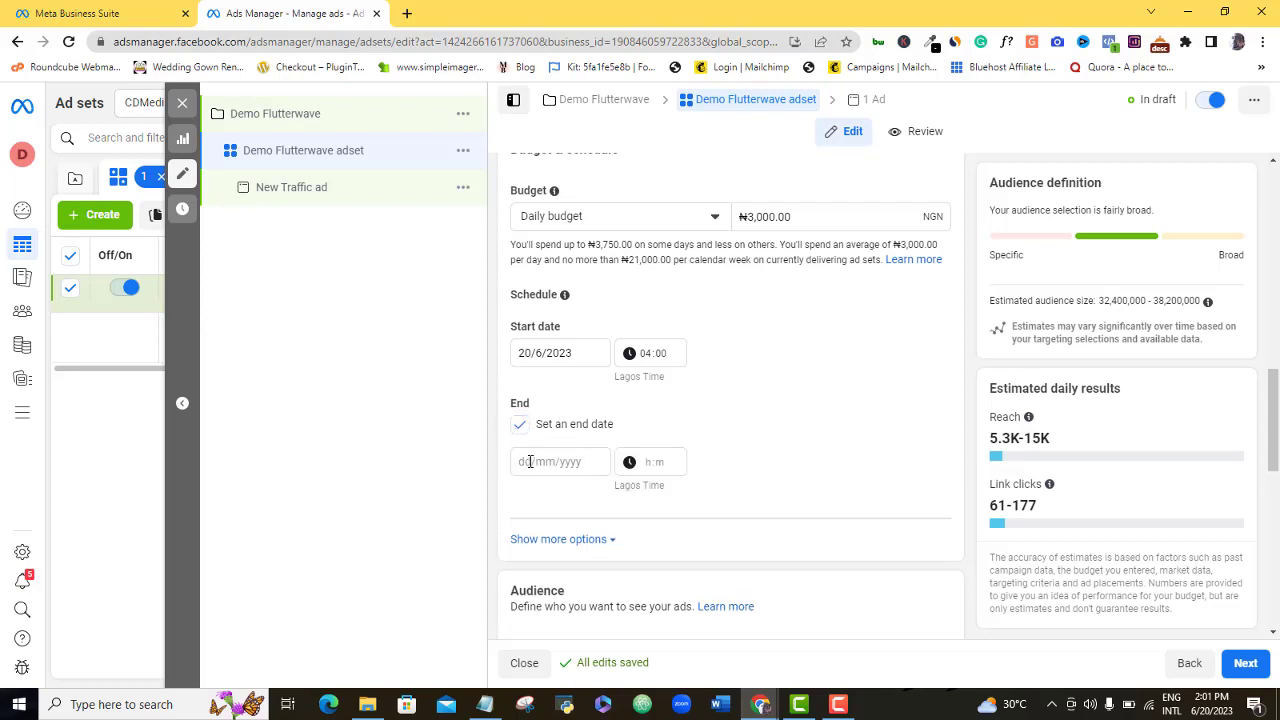
left_click(530, 461)
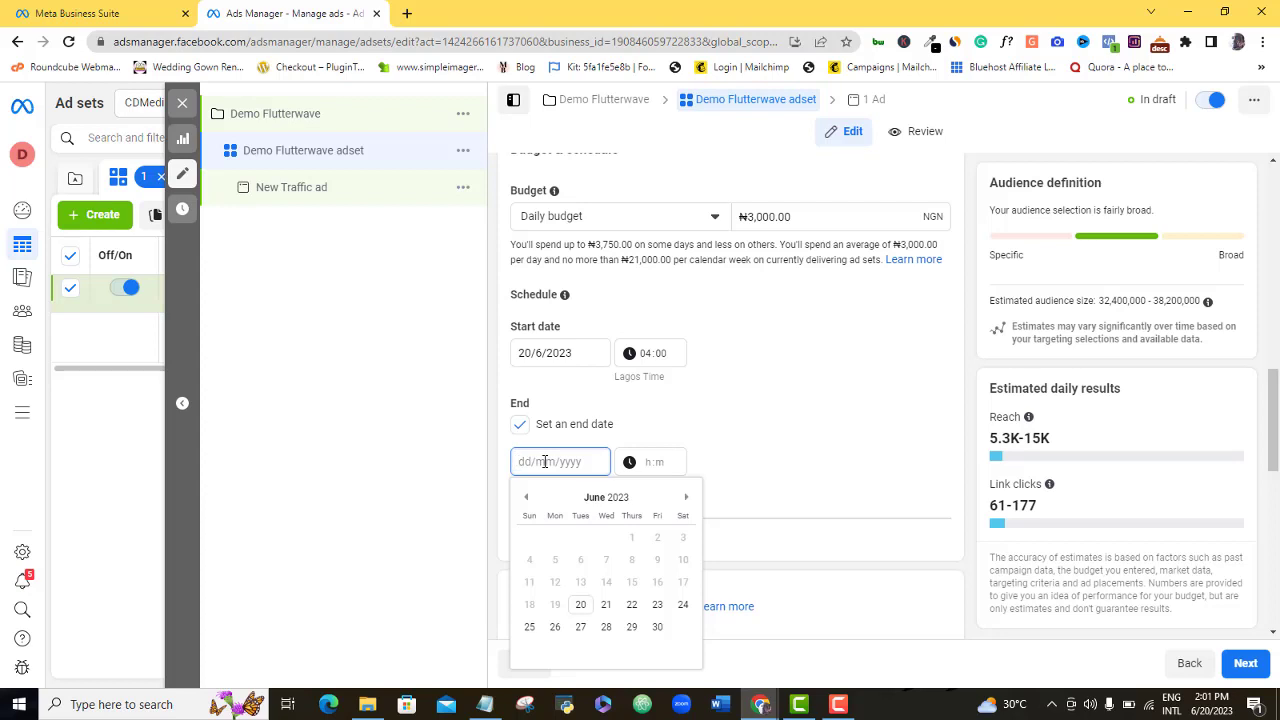
left_click(743, 398)
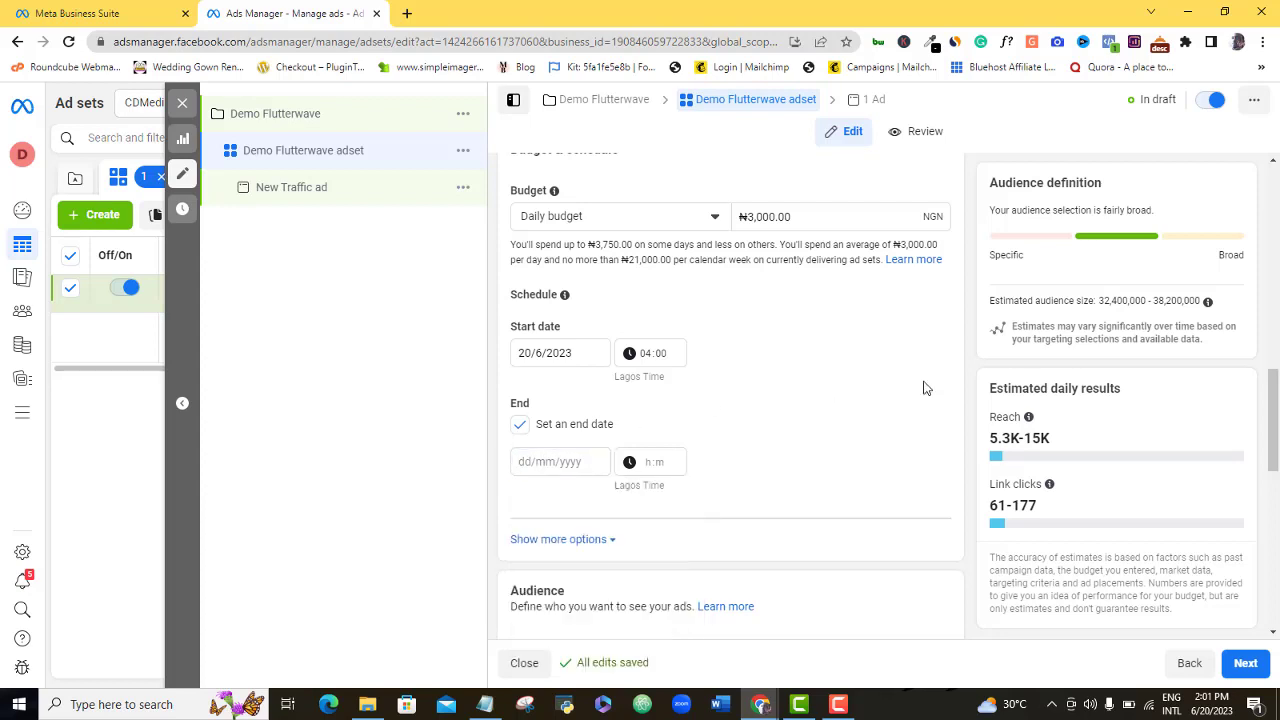
Step: Open the audience locations for editing and remove Nigeria
left_click_drag(1276, 385, 1274, 462)
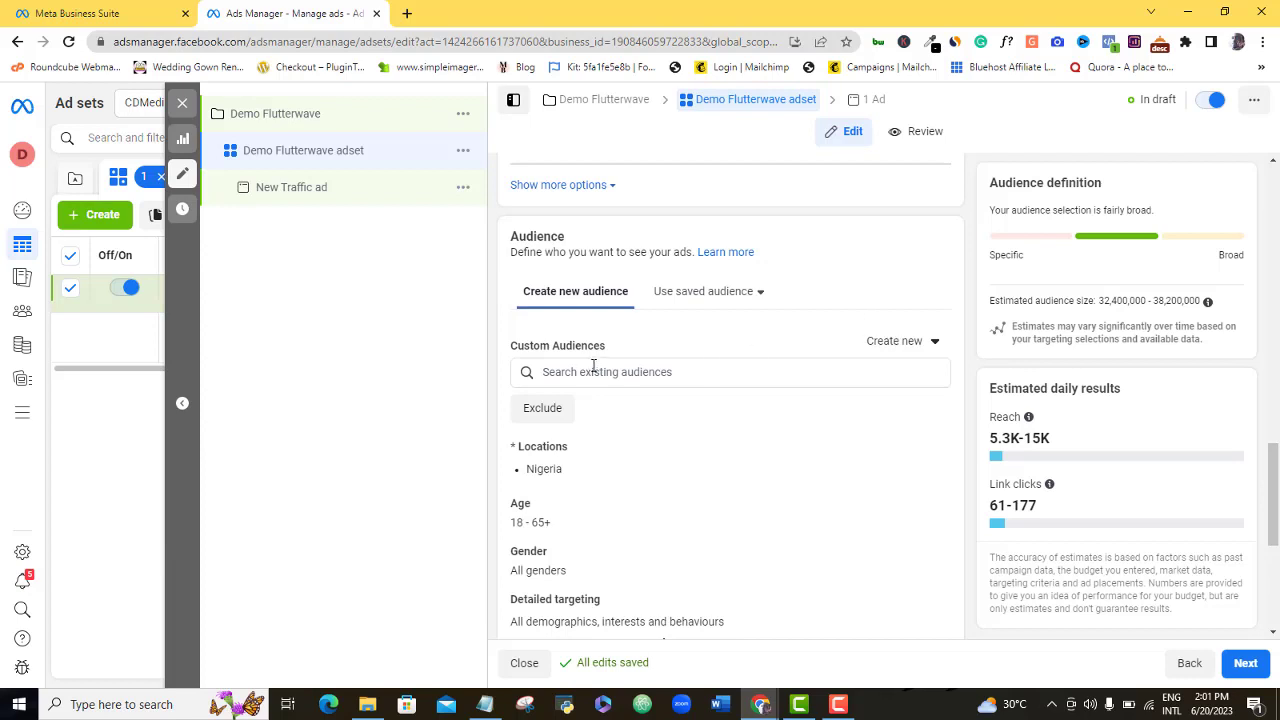
left_click_drag(1276, 510, 1276, 540)
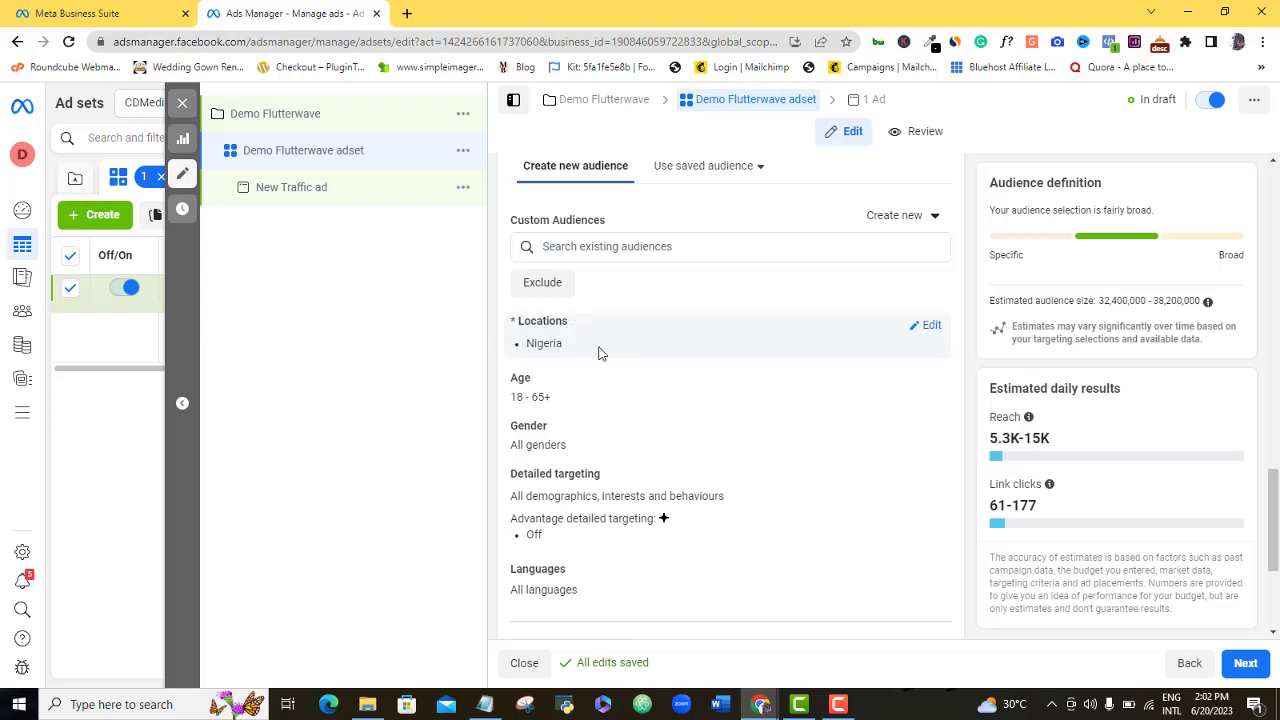
left_click(931, 327)
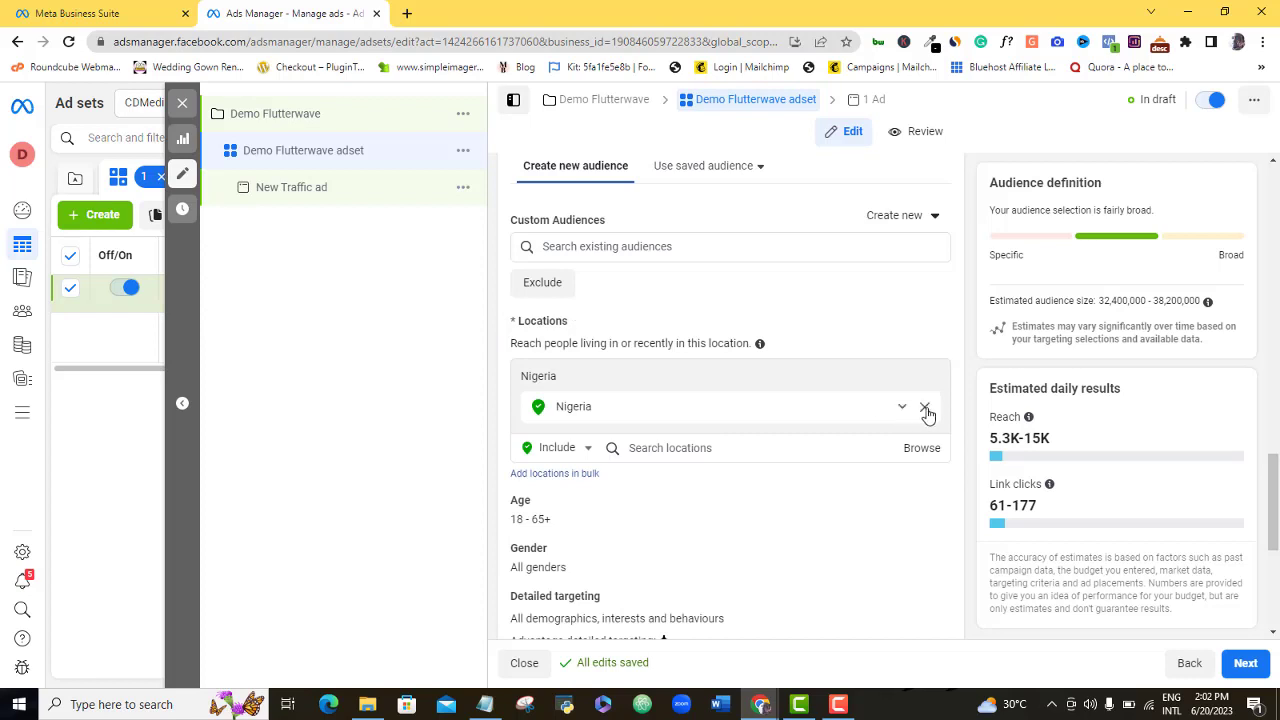
left_click(926, 410)
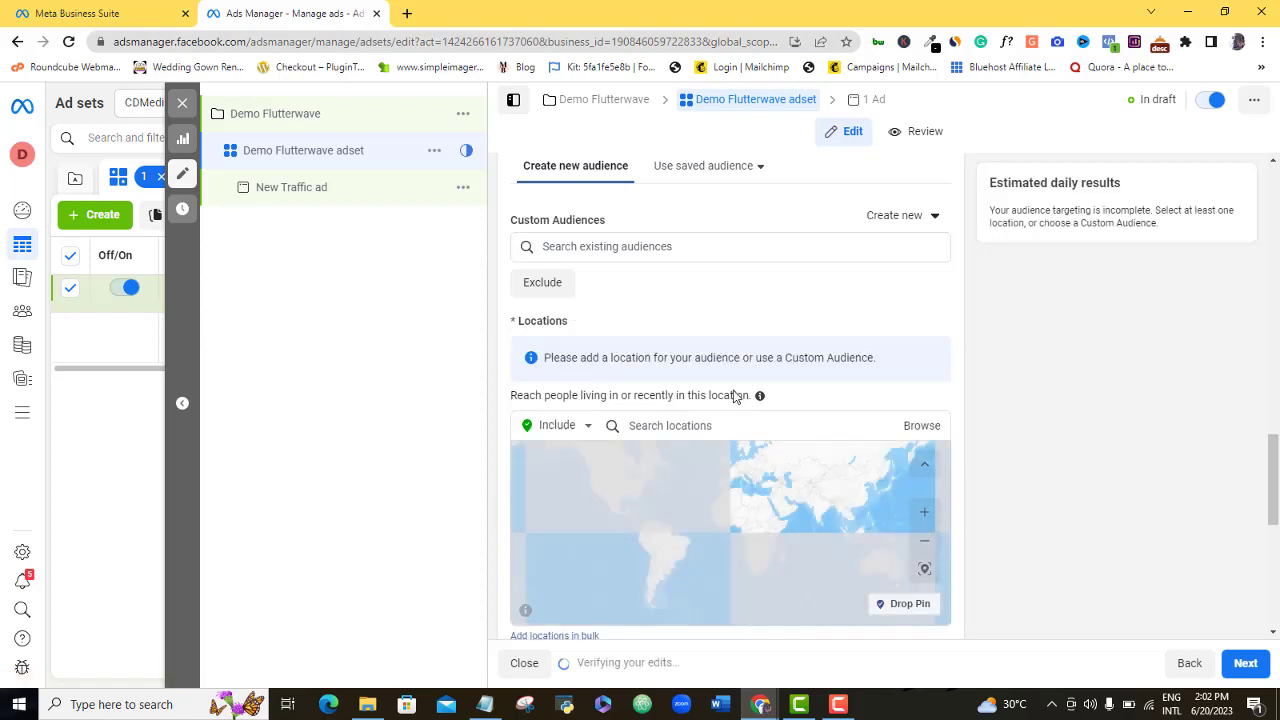
Step: Search the audience locations for "united kingdom" without adding a match
left_click(651, 425)
left_click_drag(1274, 457, 1274, 484)
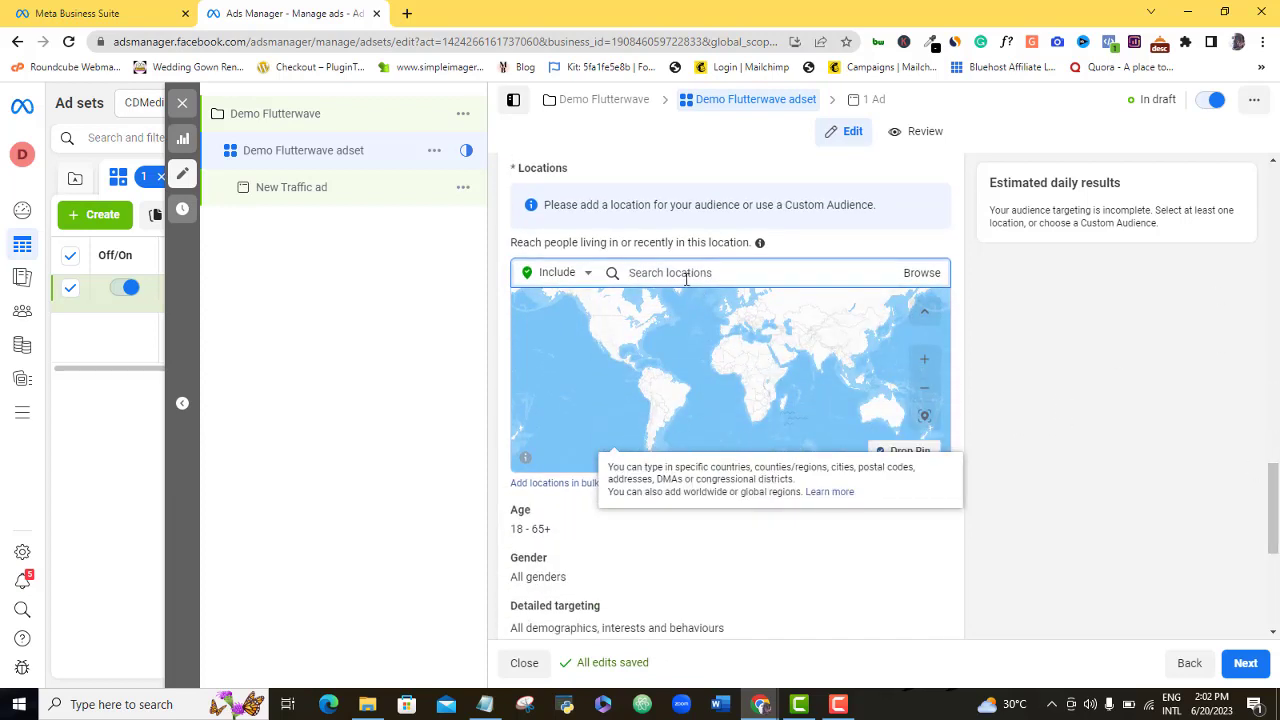
type("unit")
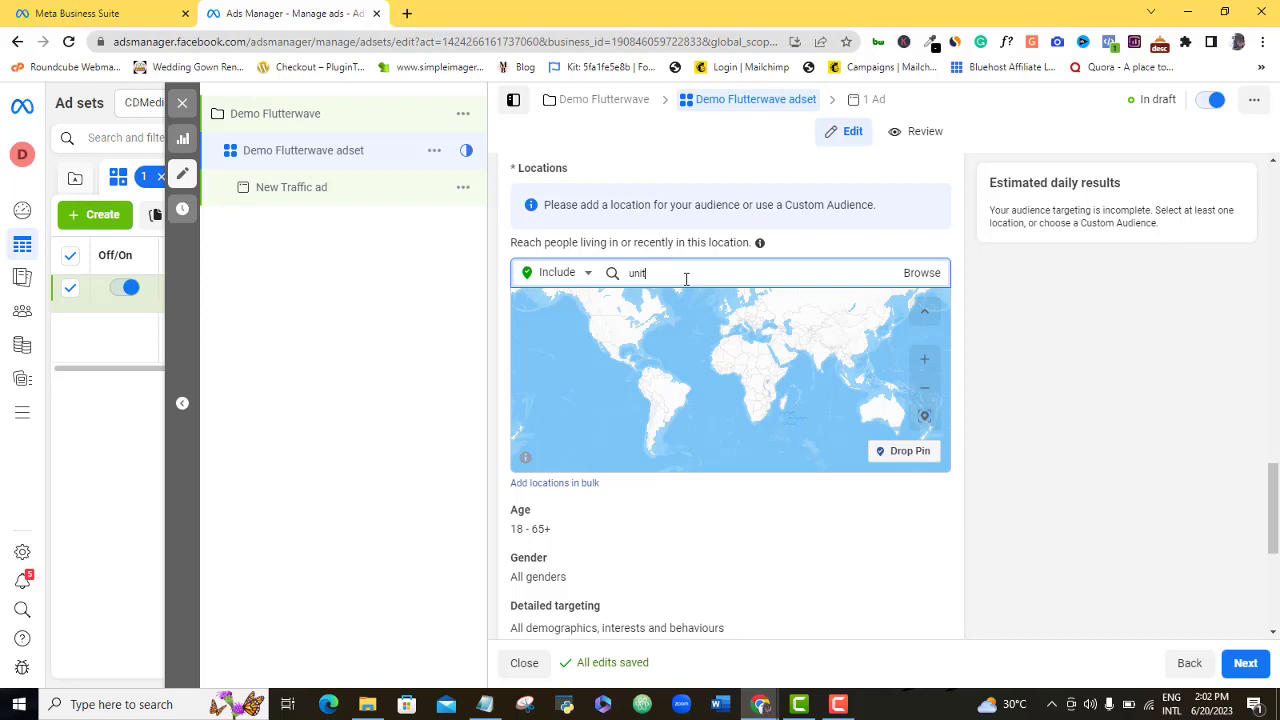
type("ed")
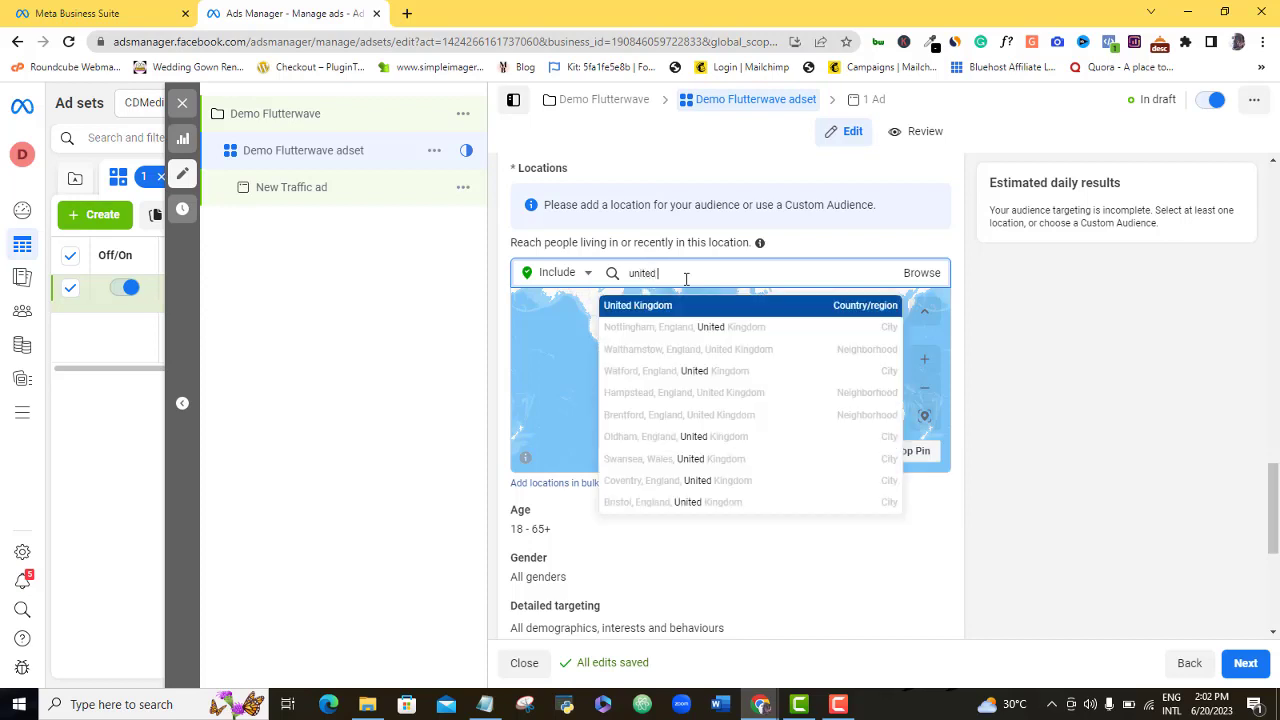
type(" kingdom")
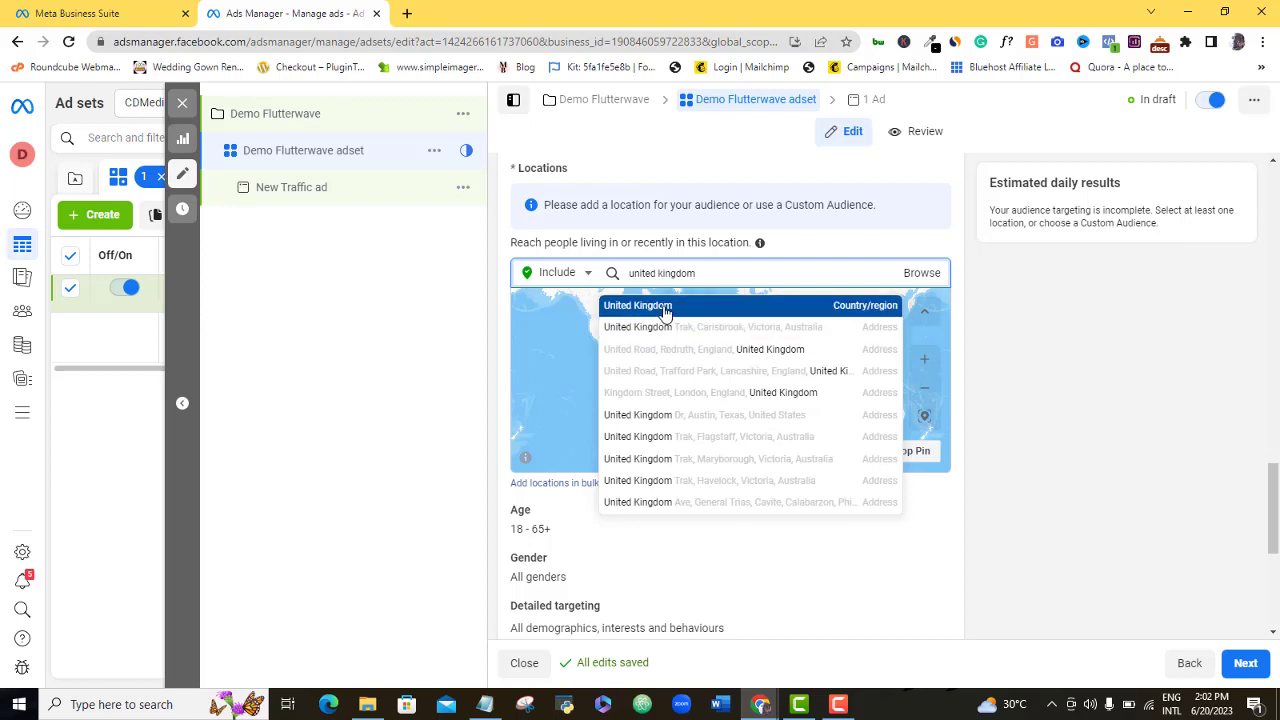
Step: Replace the location search text with "lagos" to view matching locations
key("BackSpace")
key("BackSpace")
key("BackSpace")
key("BackSpace")
key("BackSpace")
key("BackSpace")
key("BackSpace")
key("BackSpace")
key("BackSpace")
key("BackSpace")
key("BackSpace")
key("BackSpace")
key("BackSpace")
key("BackSpace")
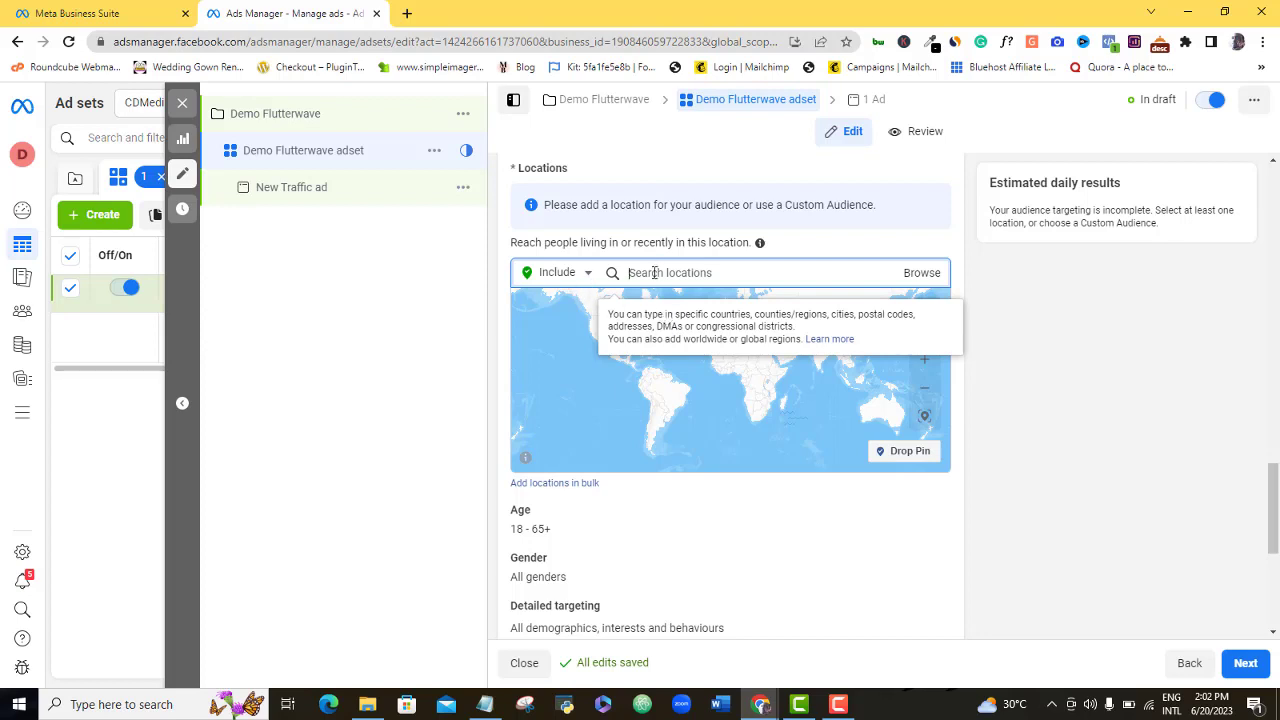
type("lagos")
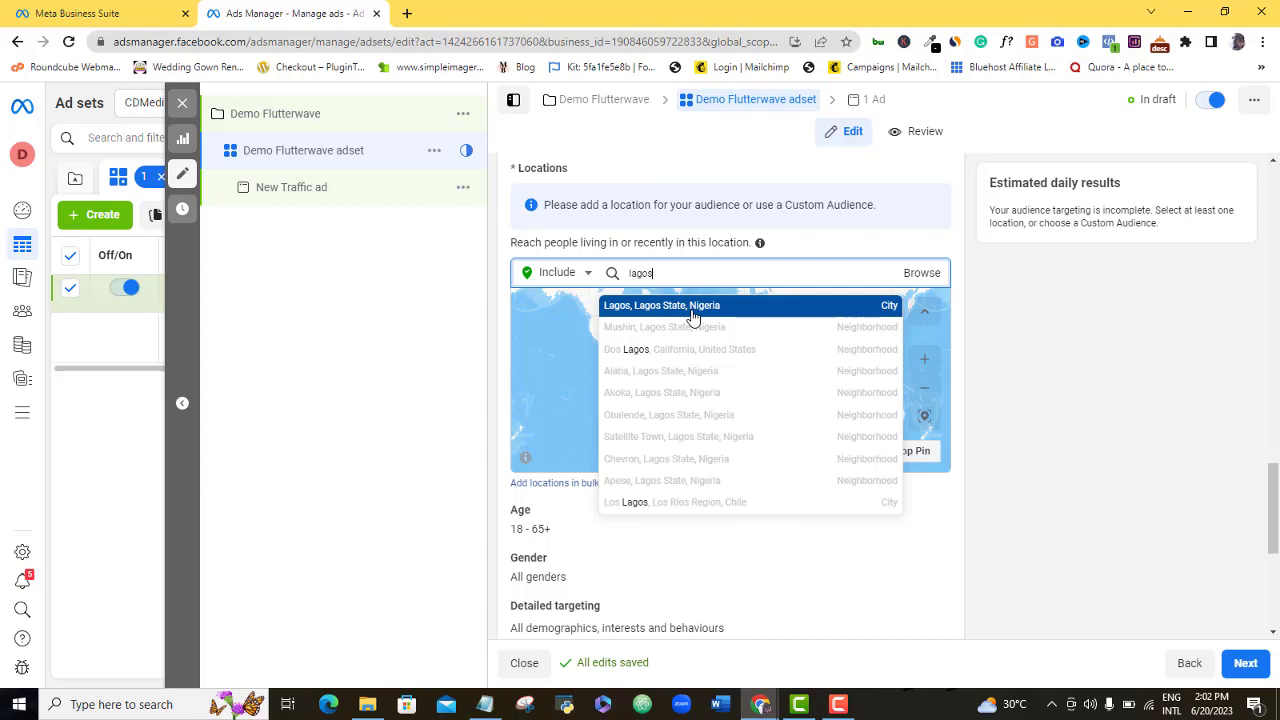
Step: Add Ikeja and Lekki Peninsula in Lagos State, Nigeria, as included audience locations
key("BackSpace")
key("BackSpace")
key("BackSpace")
key("BackSpace")
key("BackSpace")
type("ikeja")
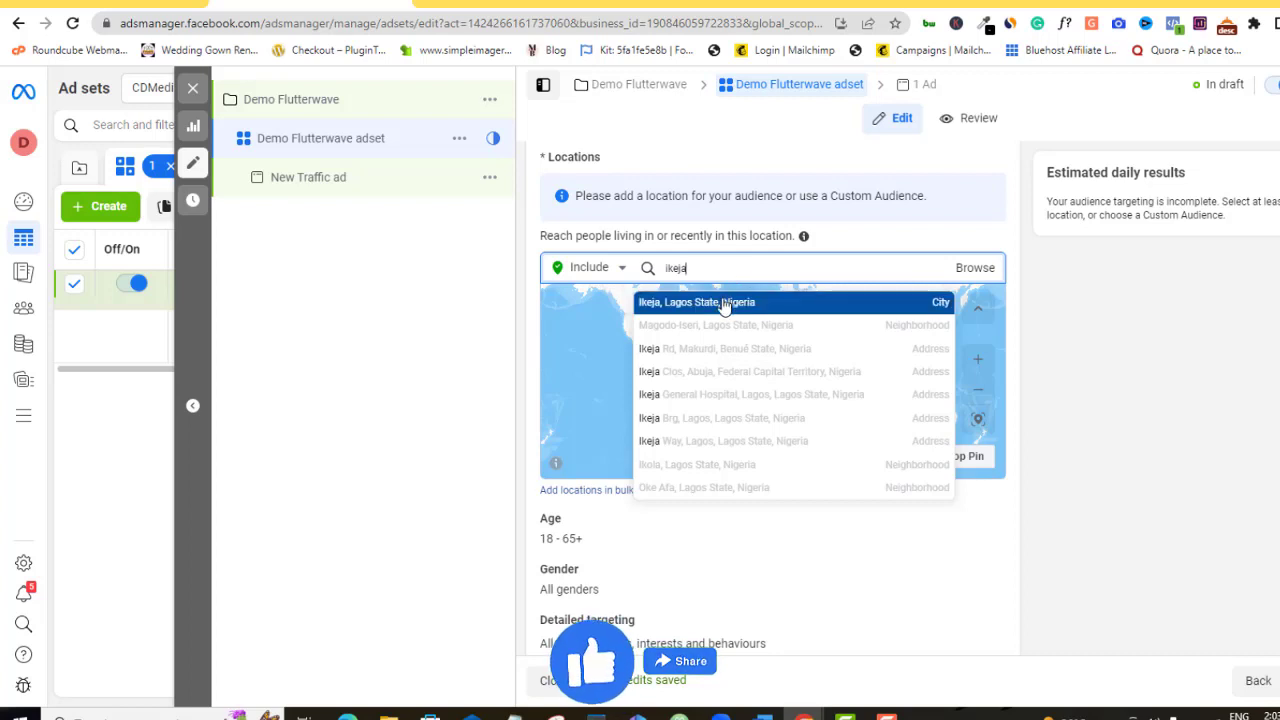
left_click(733, 303)
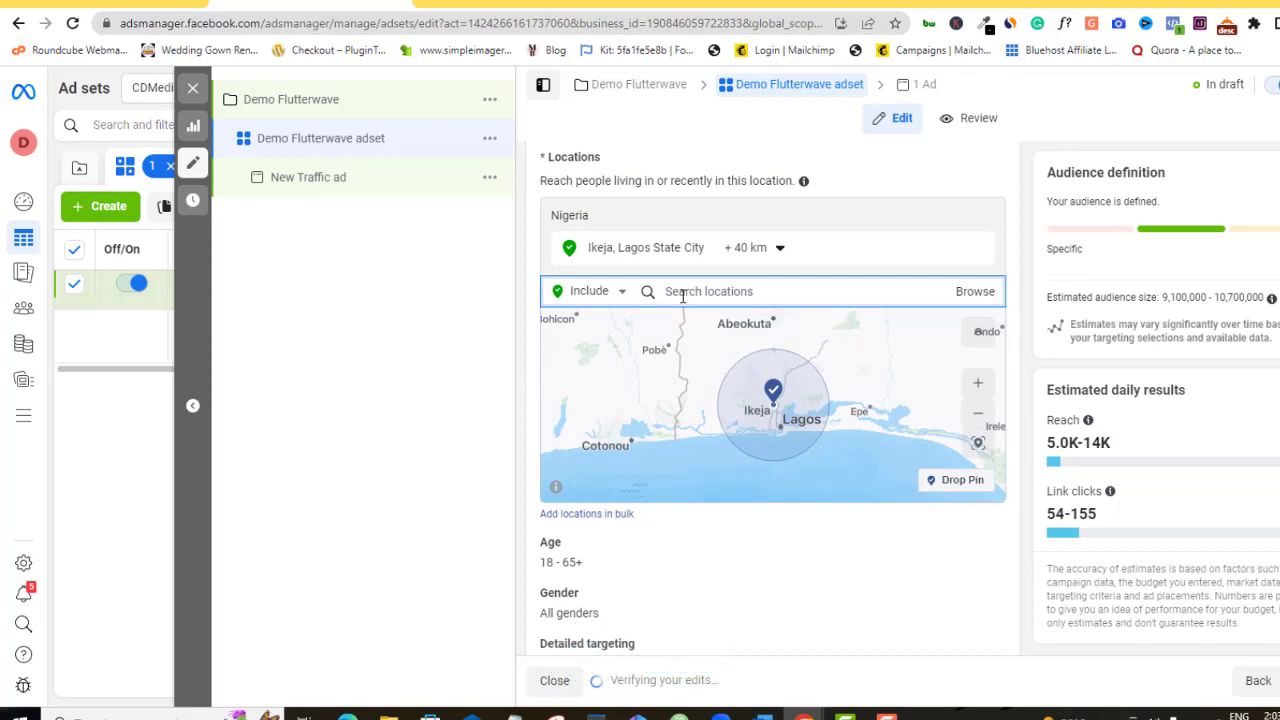
type("lekki")
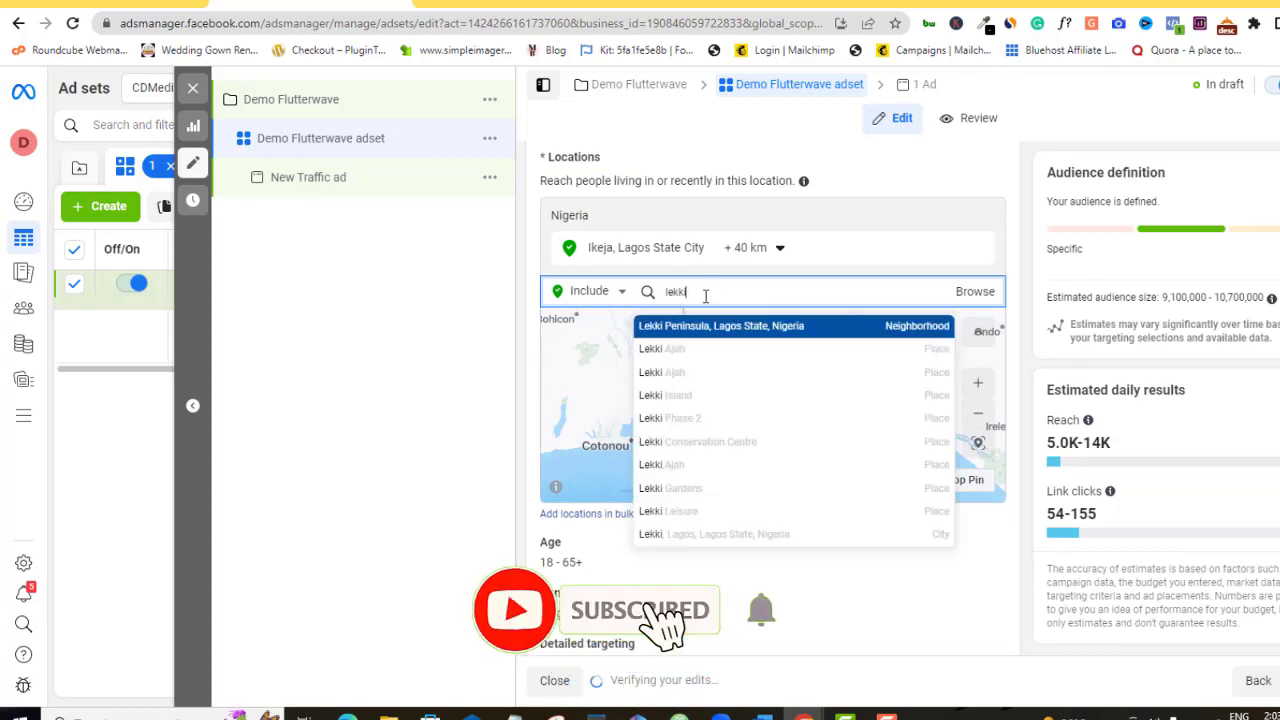
left_click(828, 327)
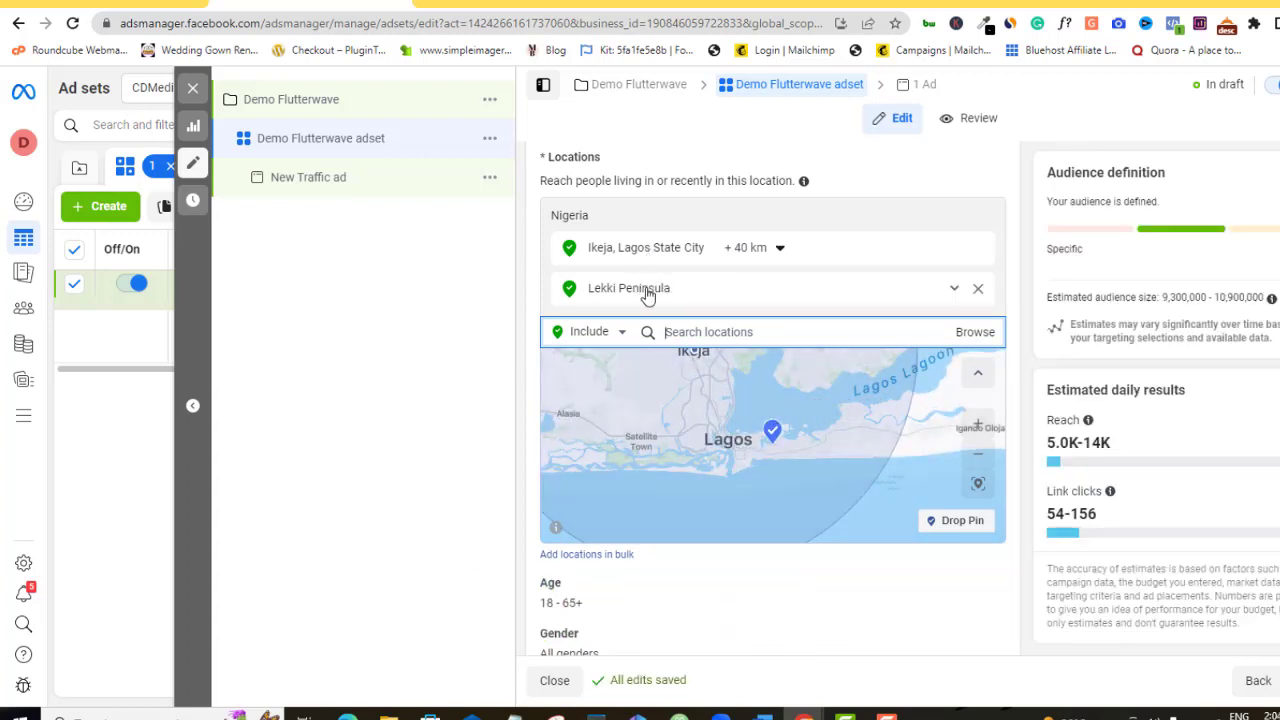
Step: Replace the Lekki Peninsula and Ikeja audience locations with the whole country of Nigeria
left_click(978, 289)
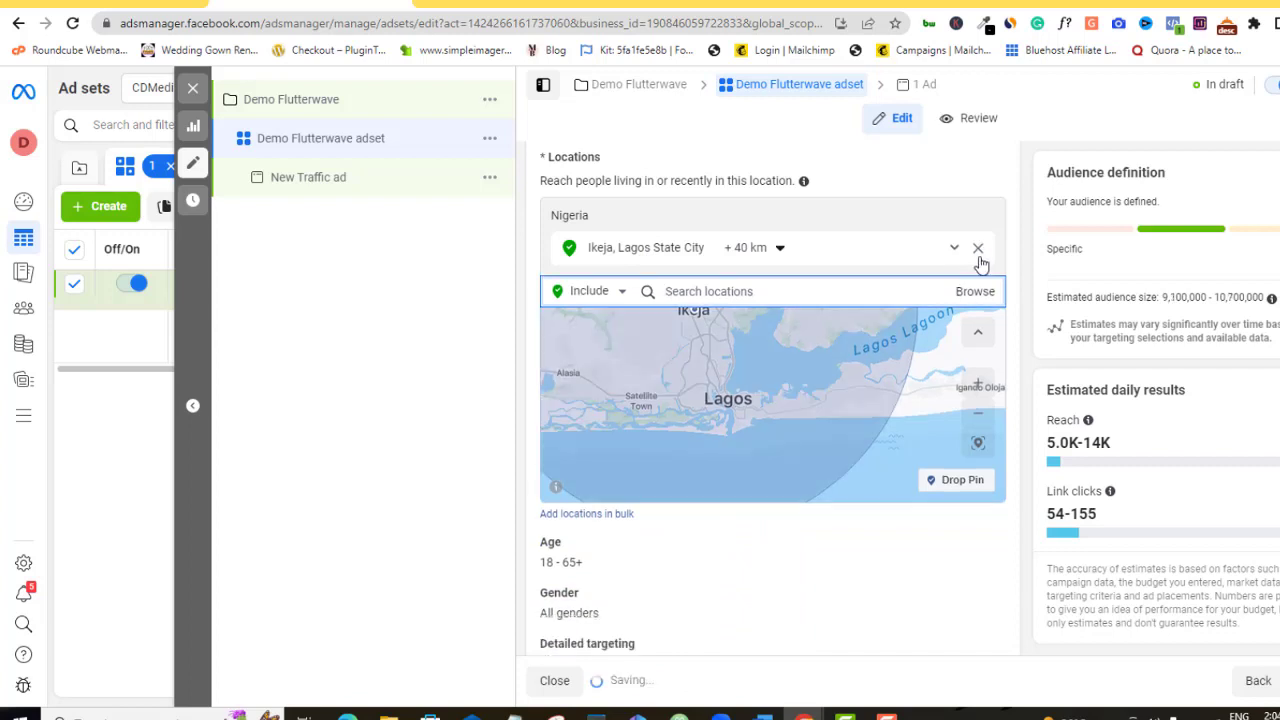
left_click(979, 249)
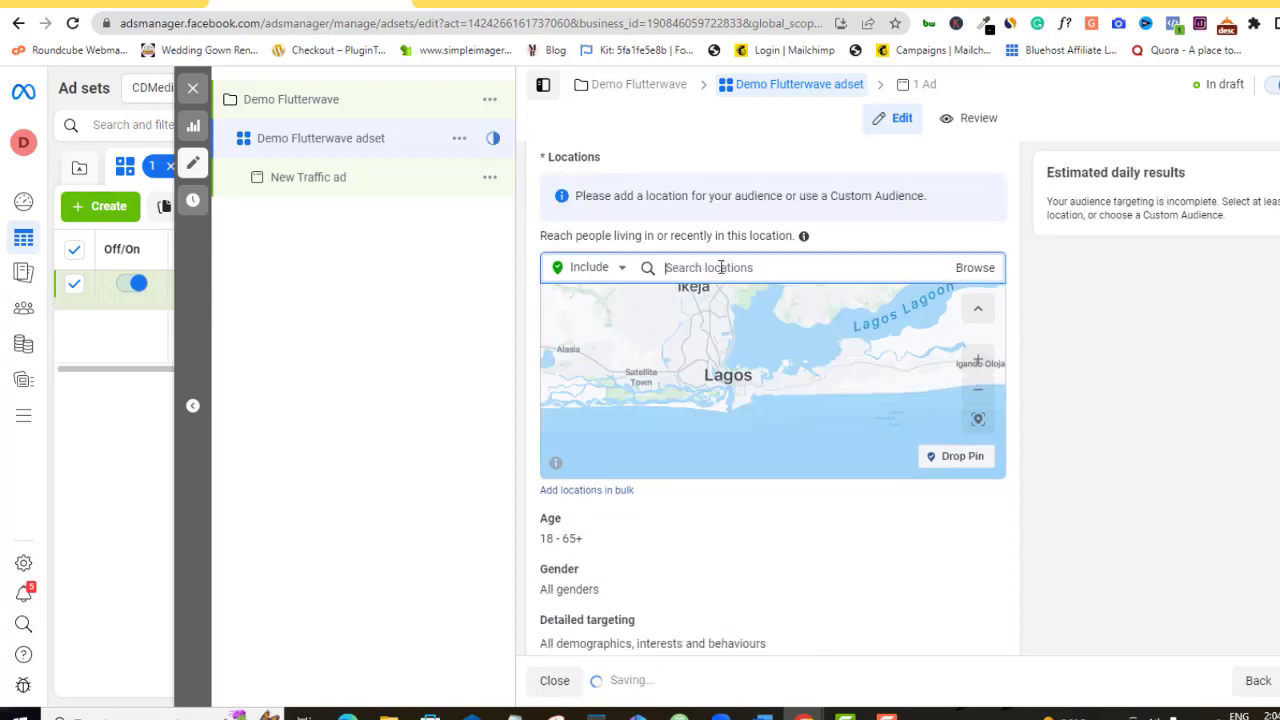
type("nigeria")
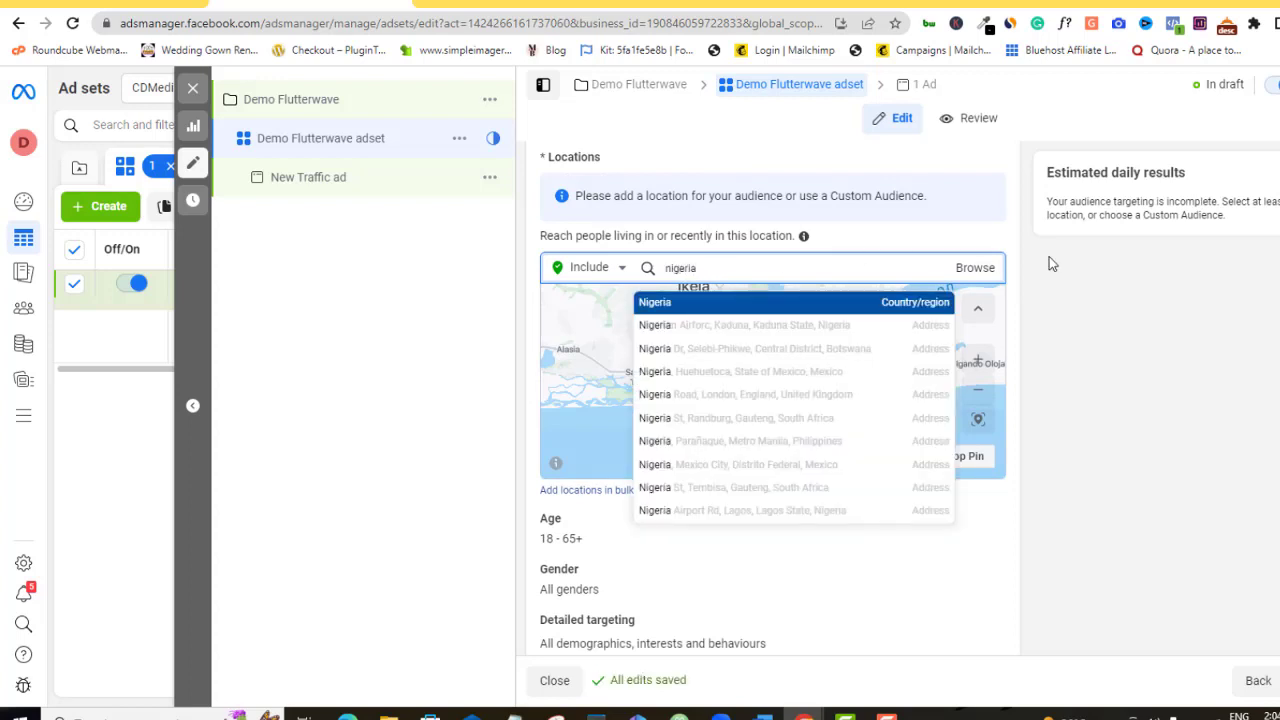
left_click(912, 303)
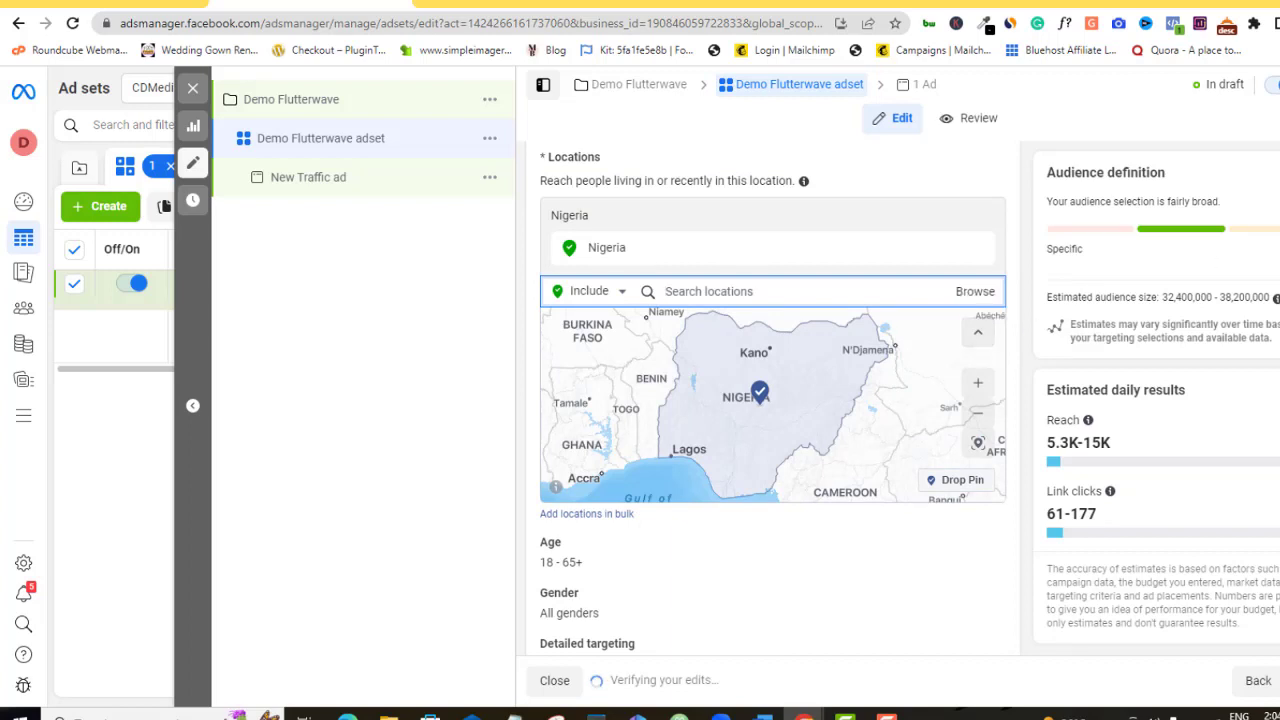
Step: Set the audience's minimum age to 20
scroll(772, 400, "down", 3)
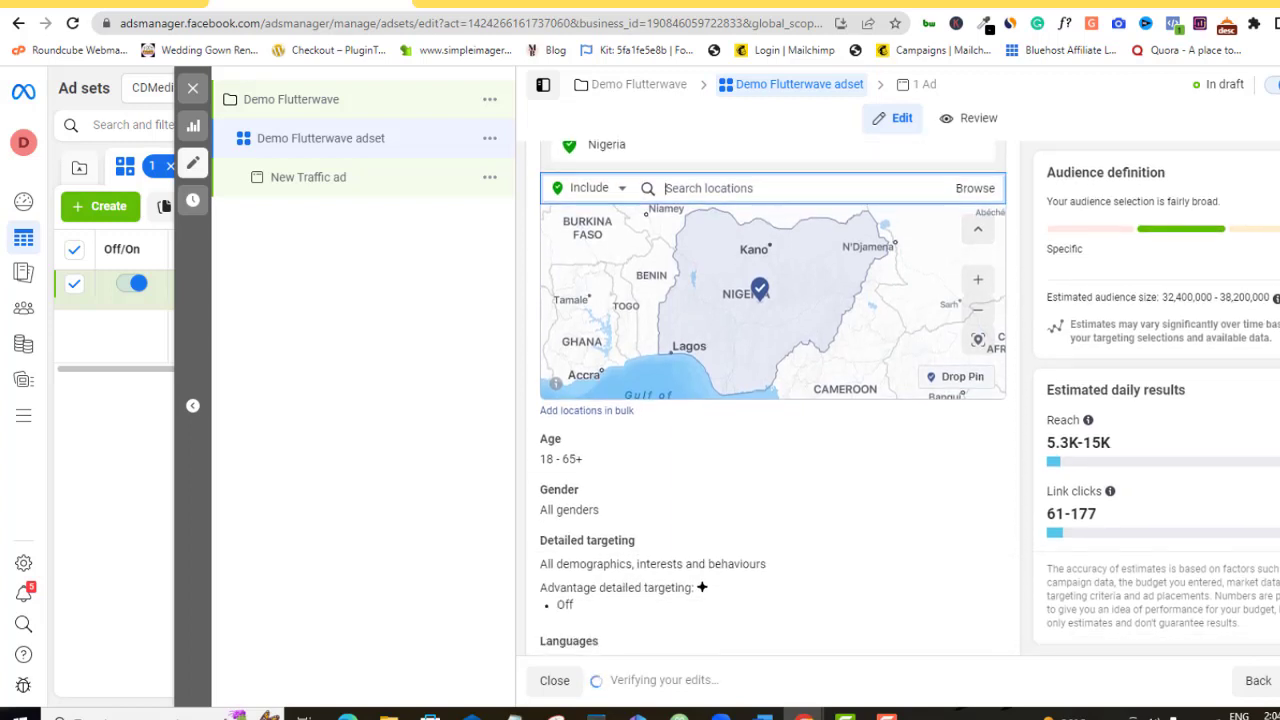
scroll(772, 400, "down", 1)
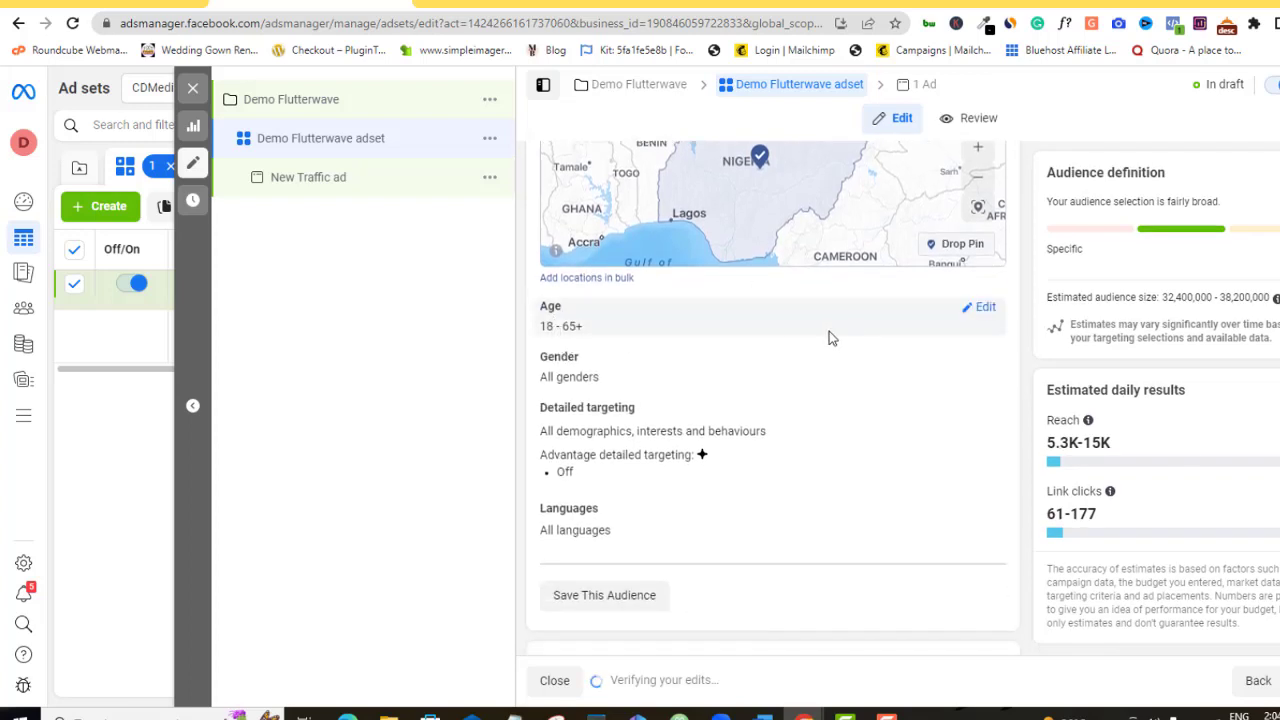
left_click(984, 310)
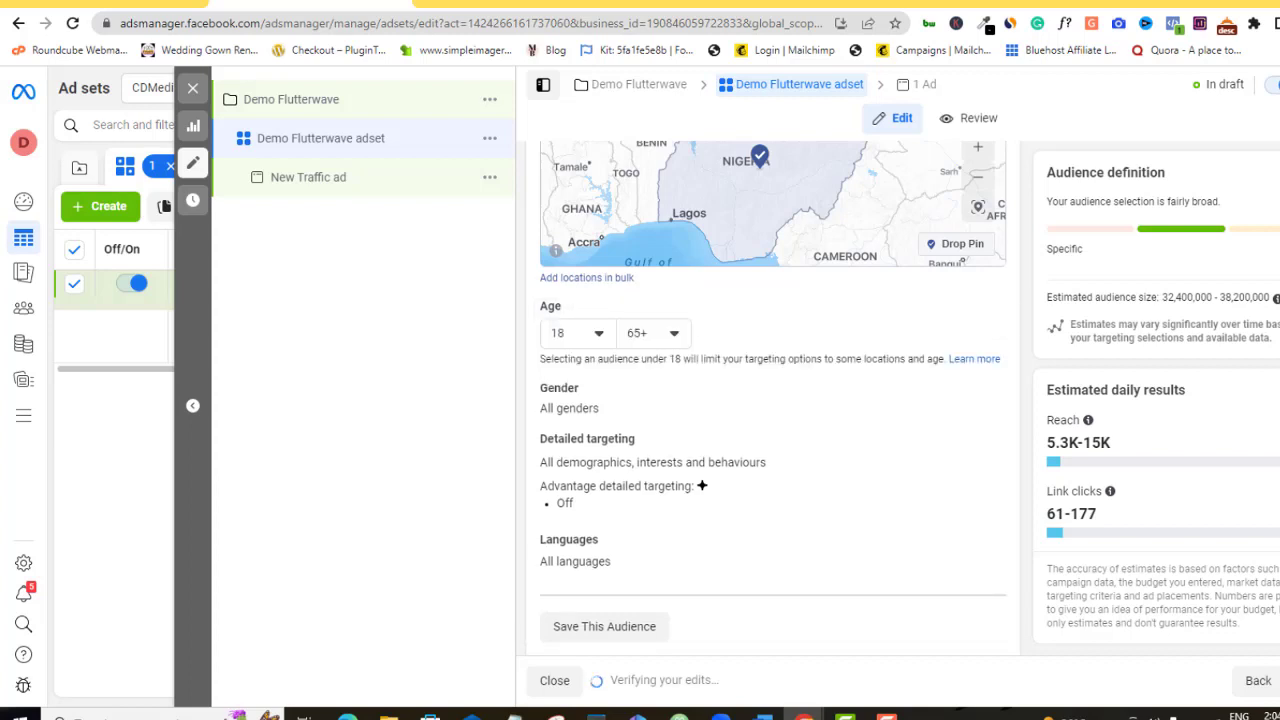
scroll(987, 318, "down", 1)
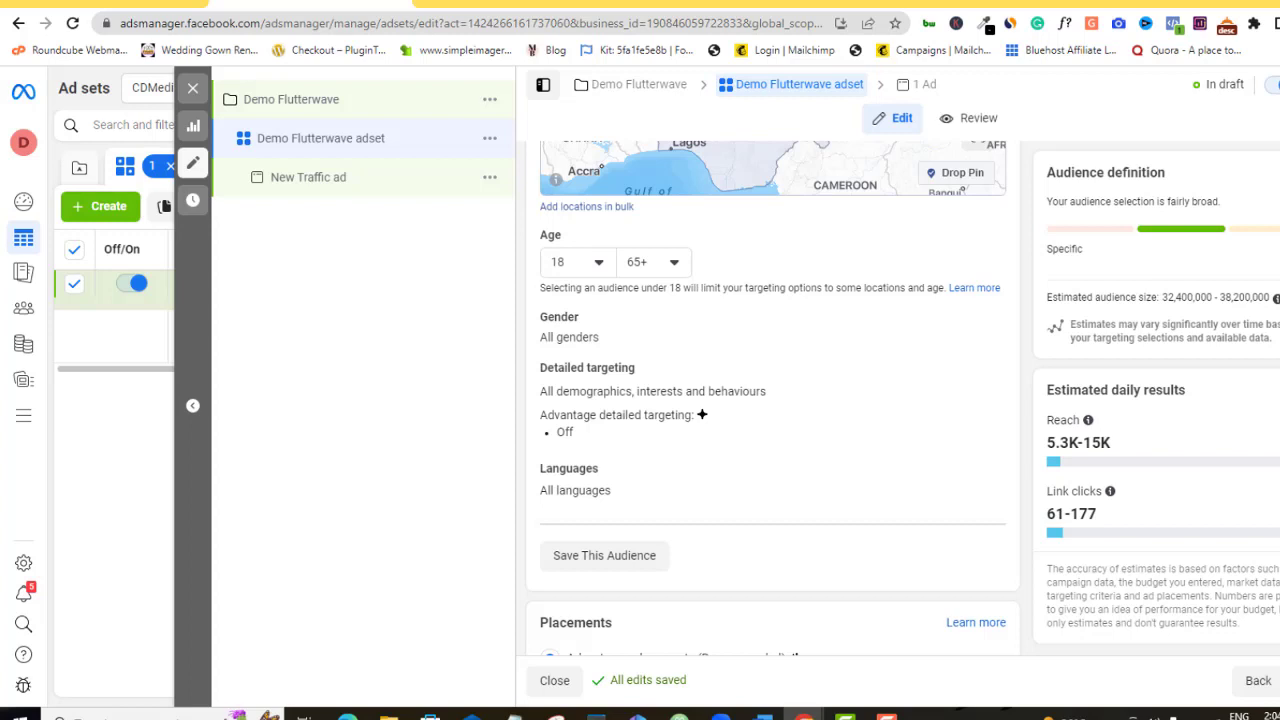
left_click(601, 266)
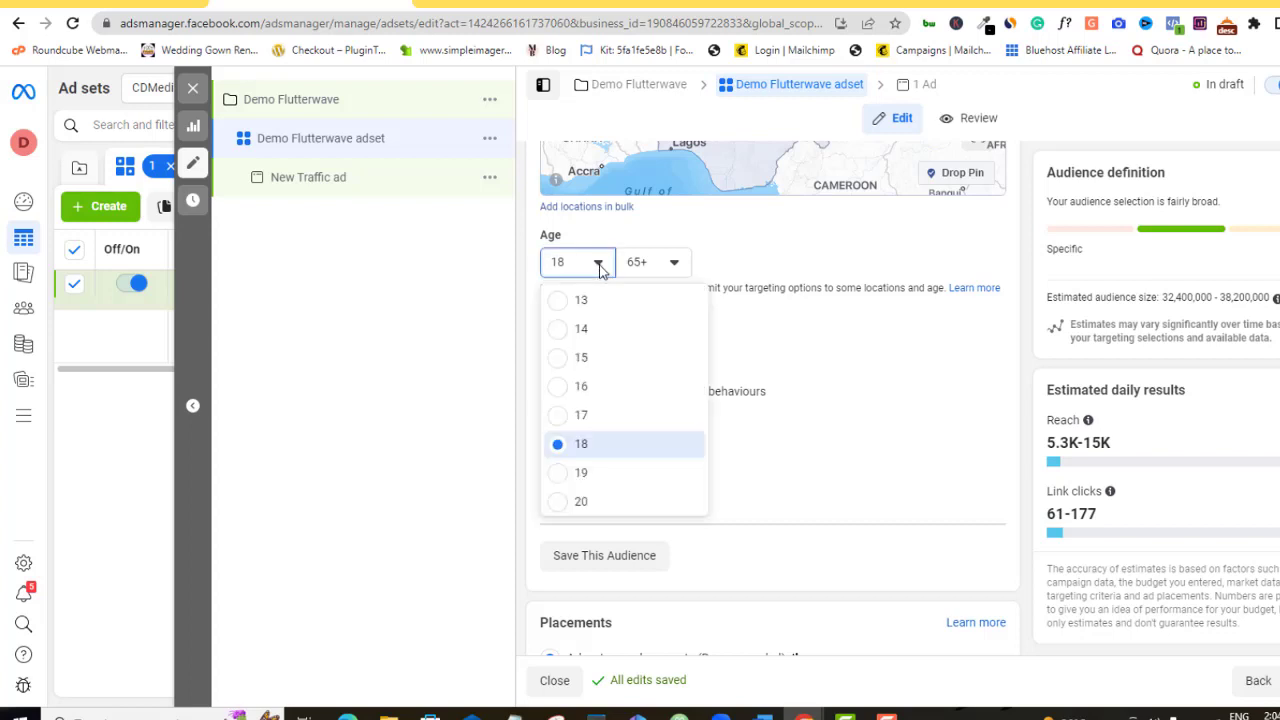
left_click(581, 501)
Step: Set the audience's maximum age to 45
left_click(675, 264)
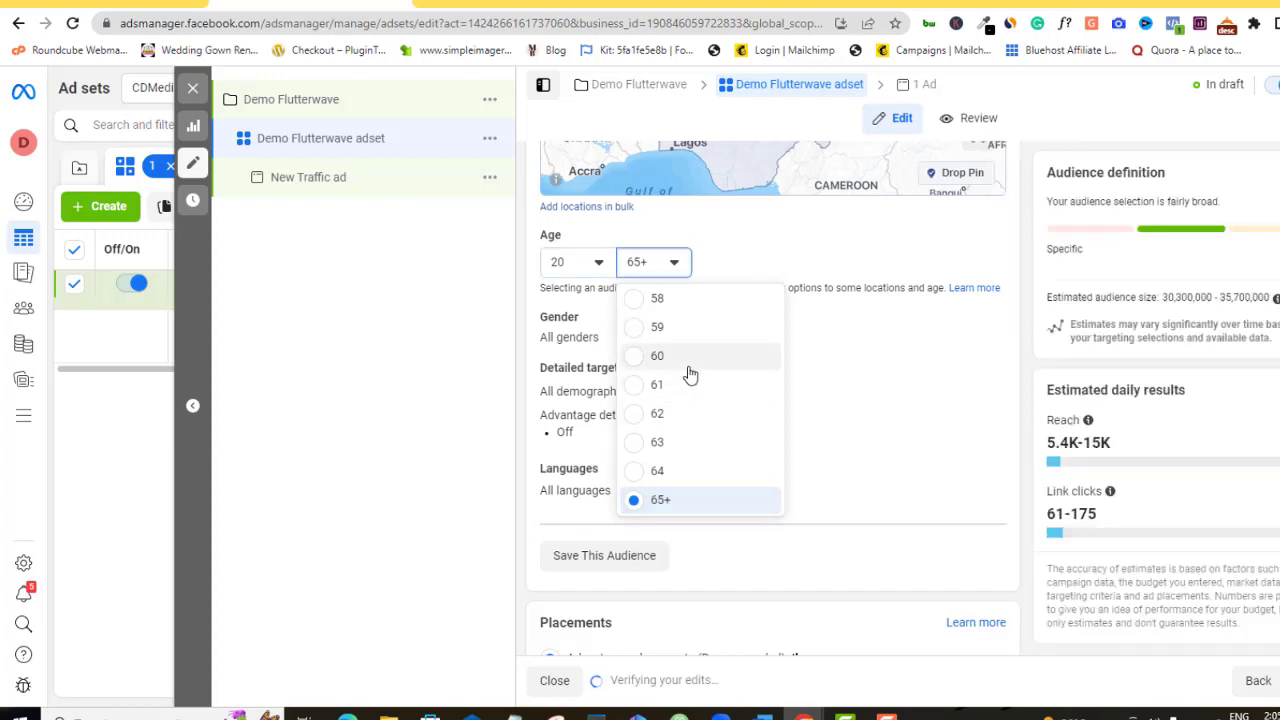
left_click(688, 358)
scroll(688, 368, "up", 2)
scroll(688, 368, "up", 1)
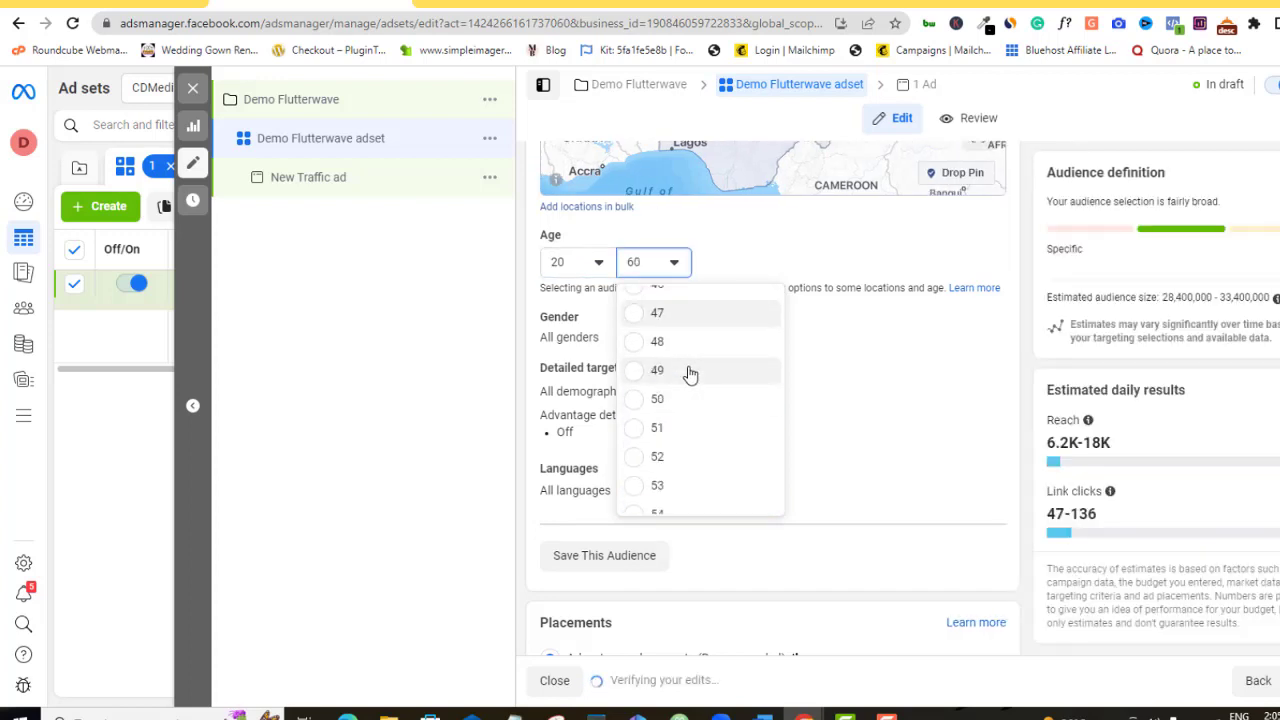
scroll(690, 374, "up", 2)
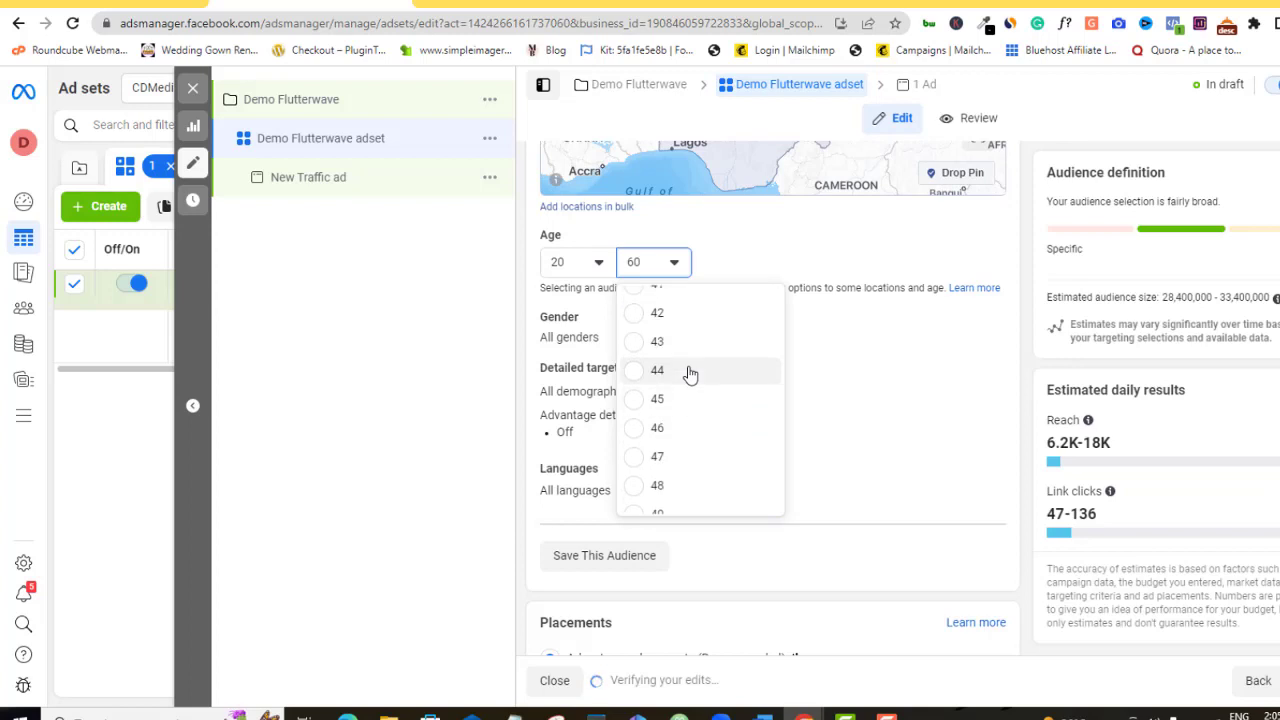
left_click(651, 400)
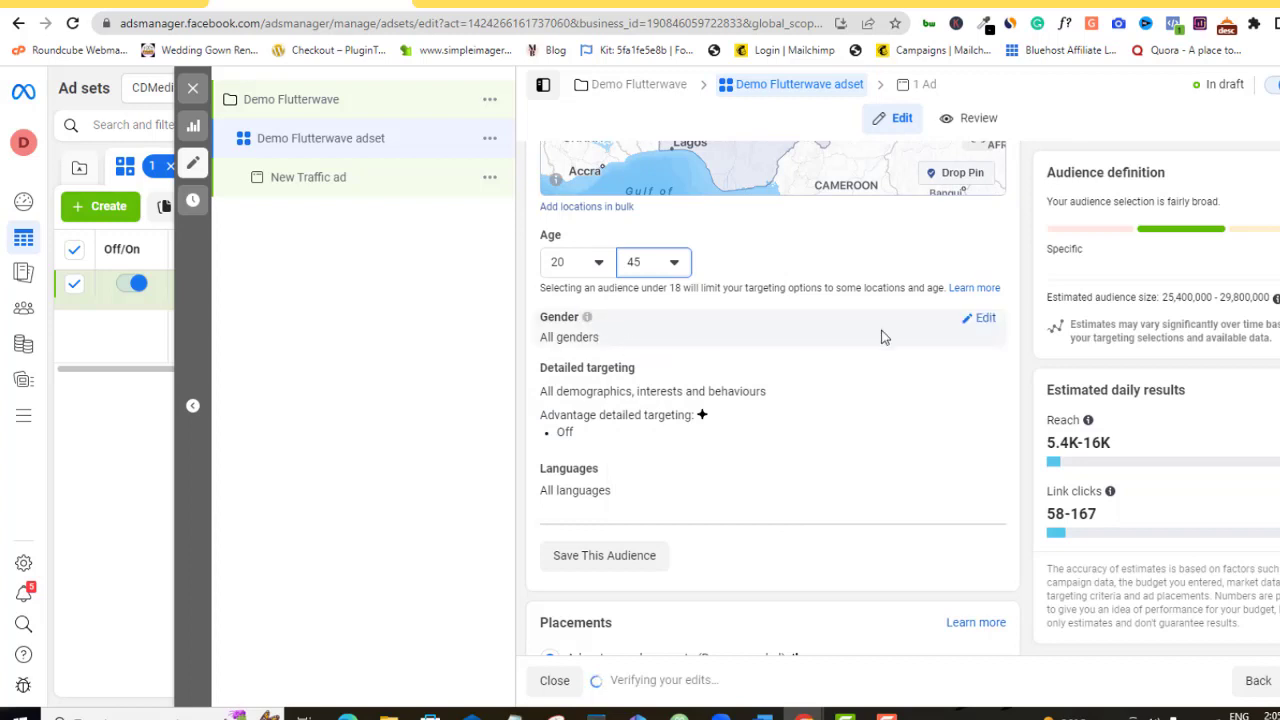
Step: Open the audience's gender options for editing and view the choices
left_click(986, 321)
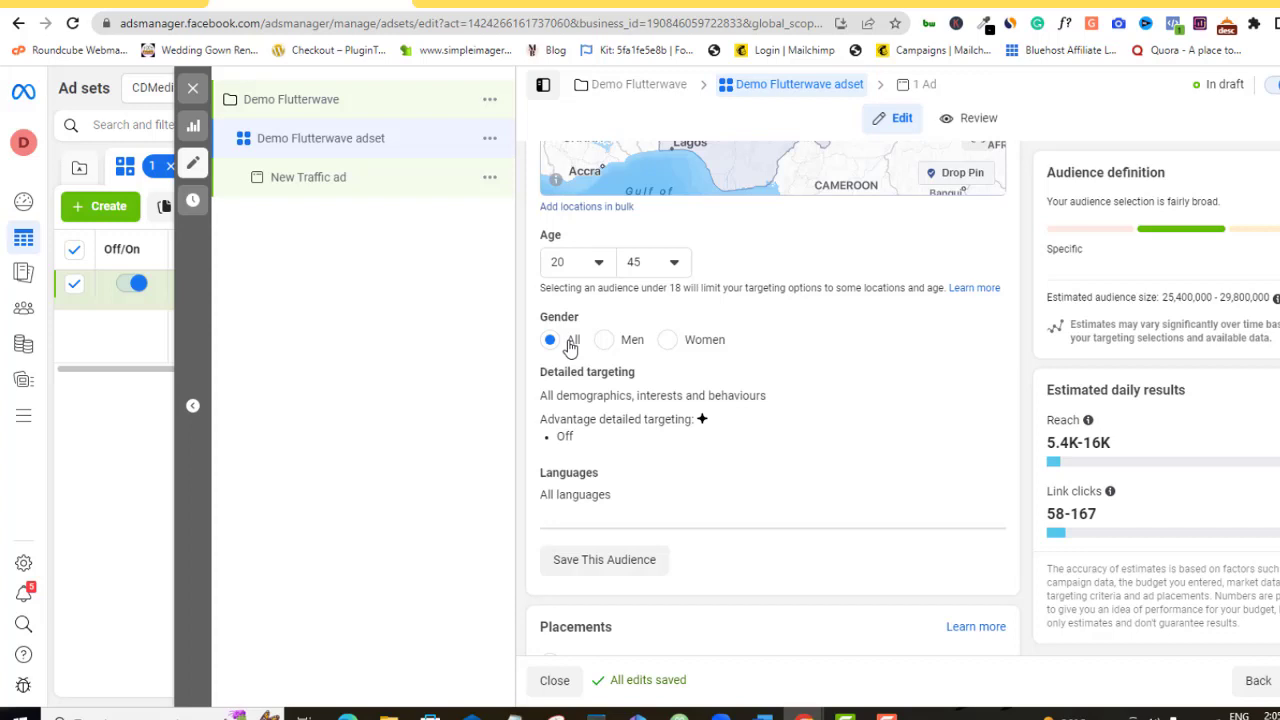
mouse_move(714, 376)
scroll(773, 400, "down", 1)
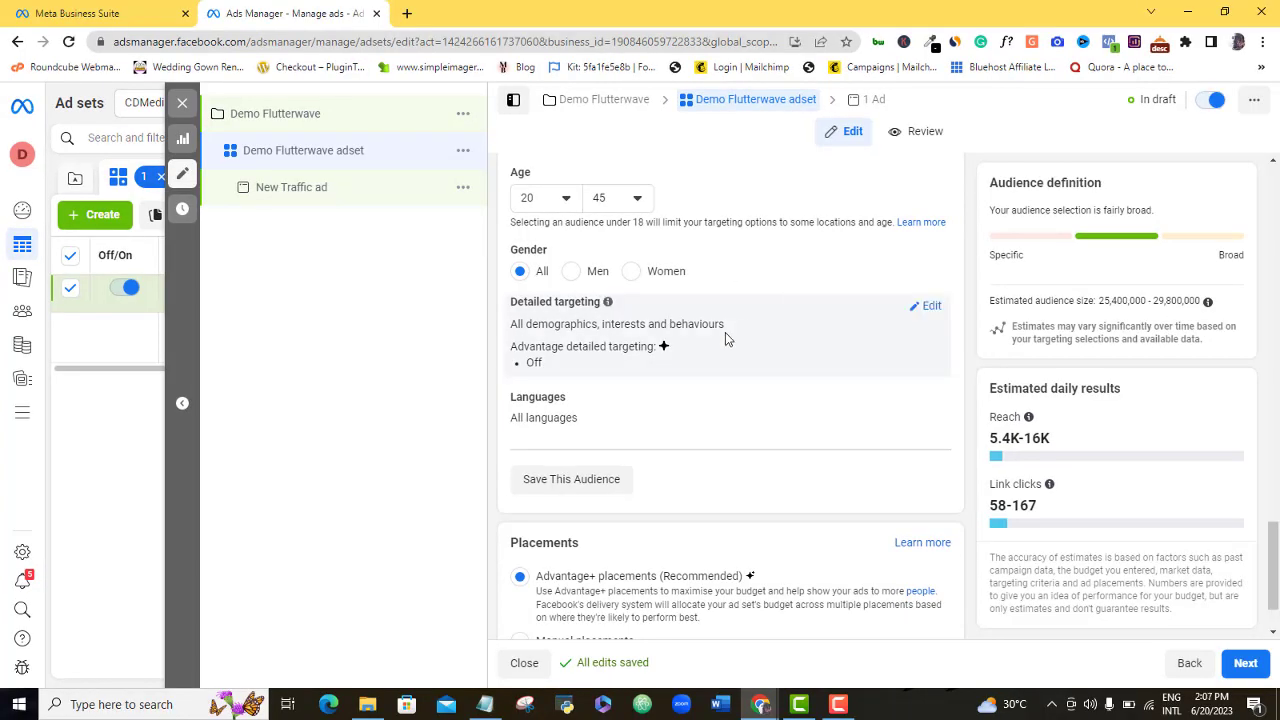
Step: Open the detailed targeting settings and try enabling Advantage detailed targeting, turning it off again
left_click(928, 312)
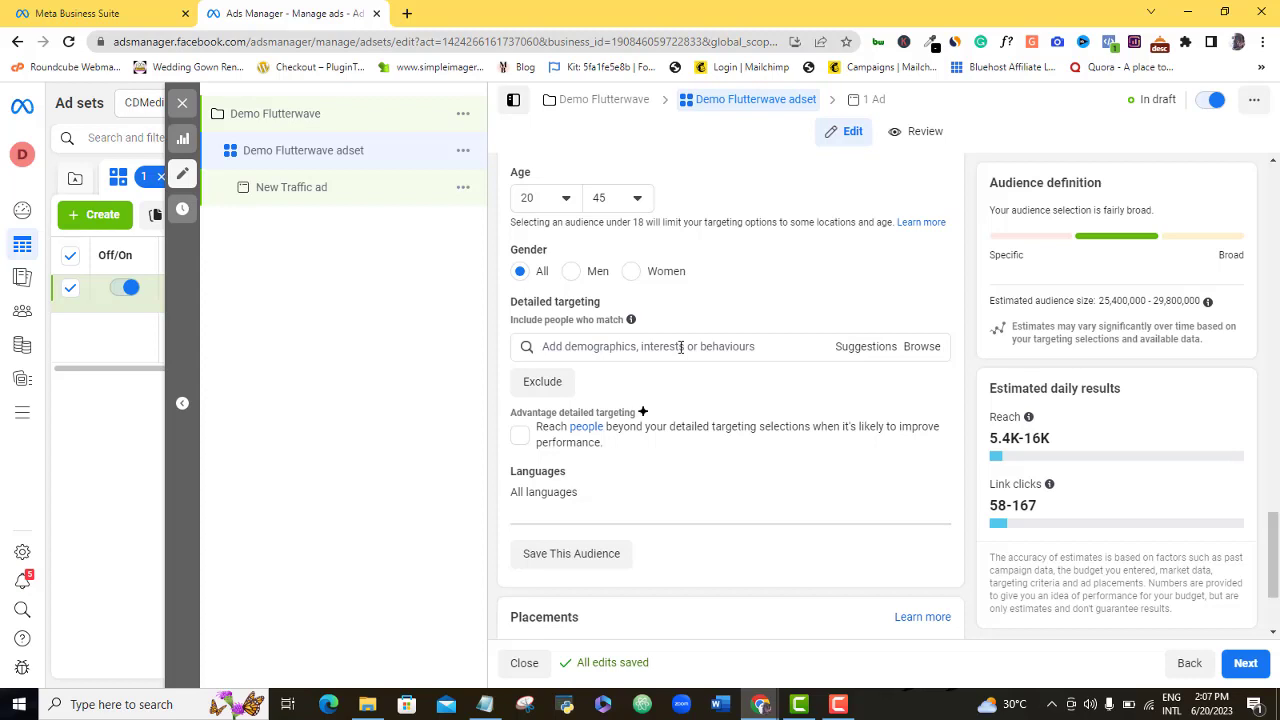
left_click(520, 437)
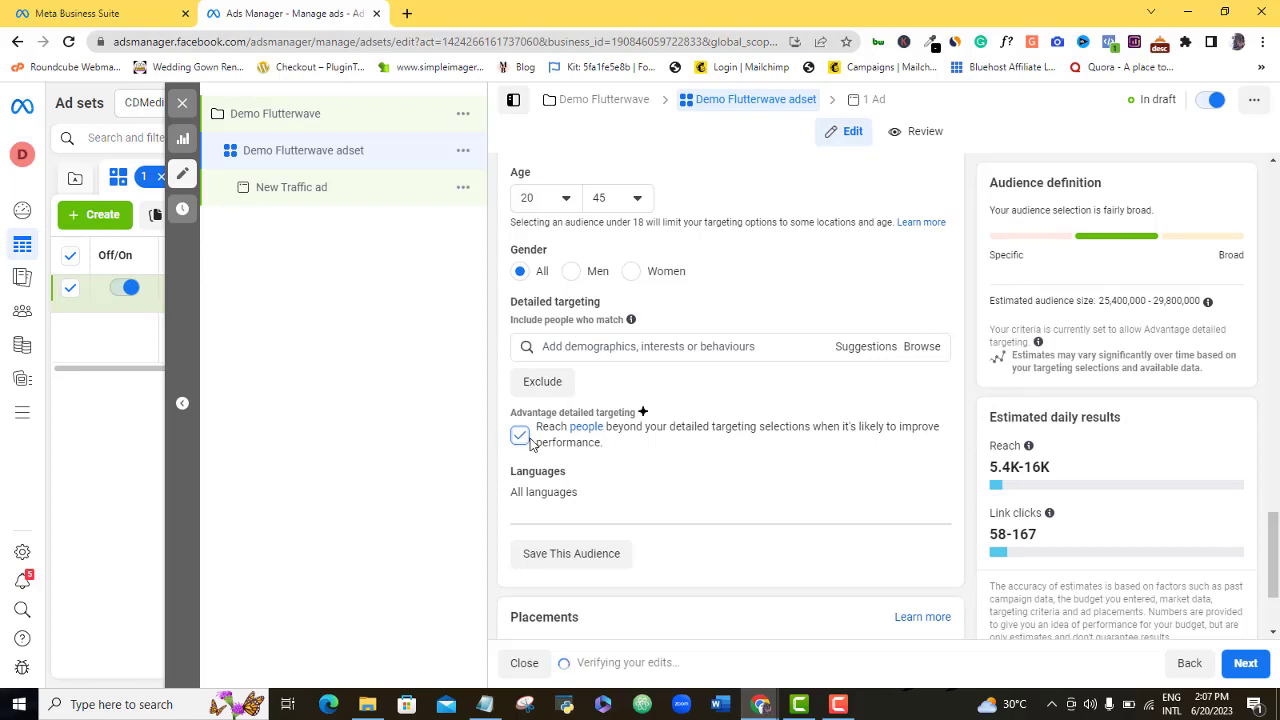
left_click(520, 437)
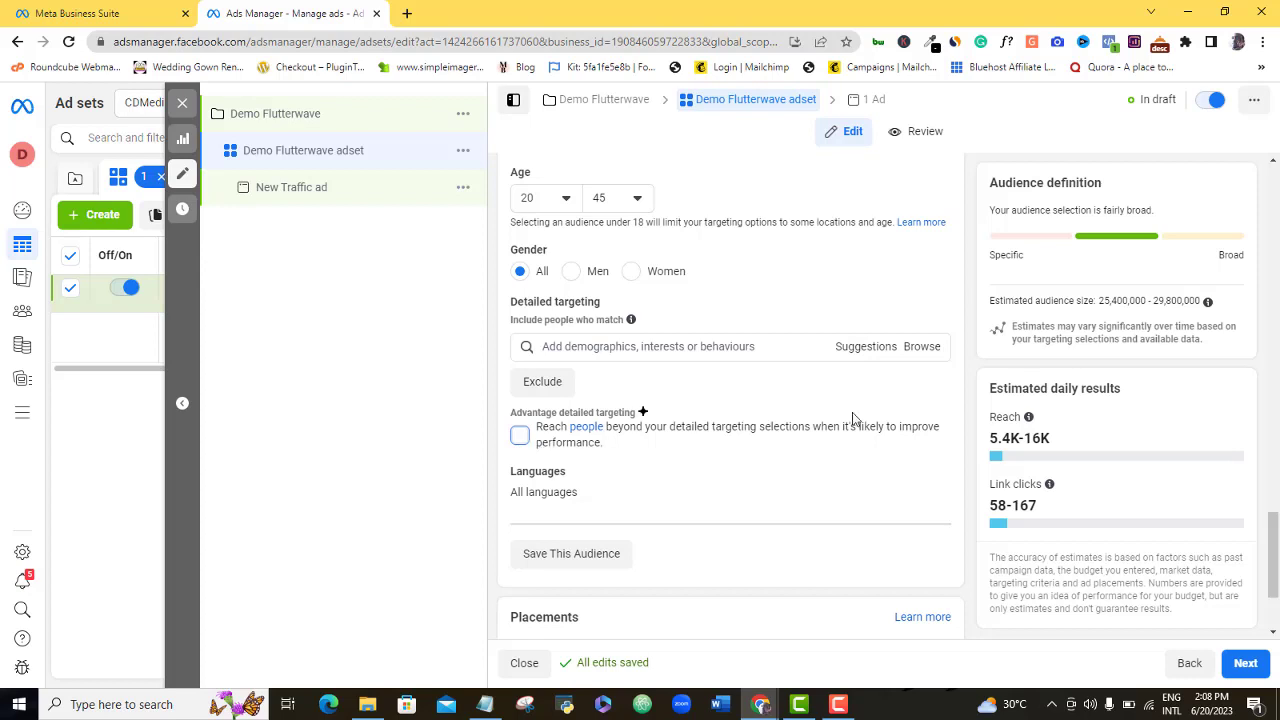
Step: Switch the ad set to Manual placements and view the device and platform options
left_click_drag(1275, 520, 1275, 551)
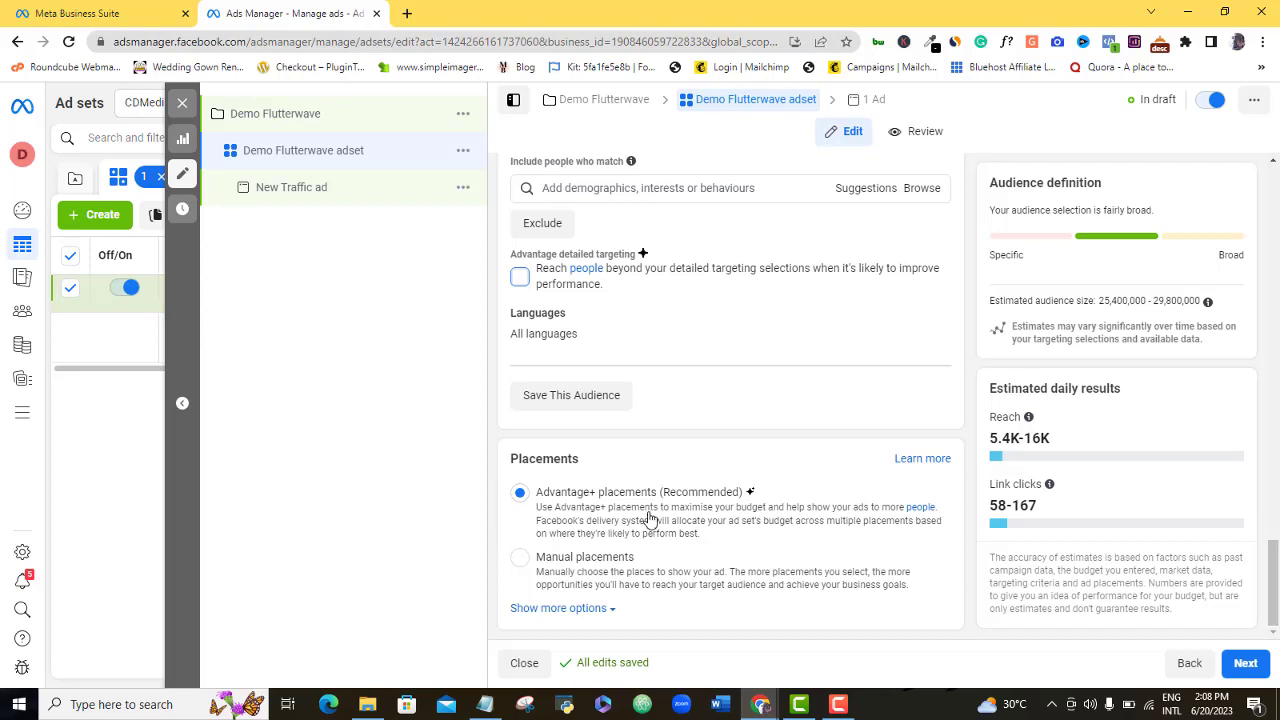
left_click(518, 566)
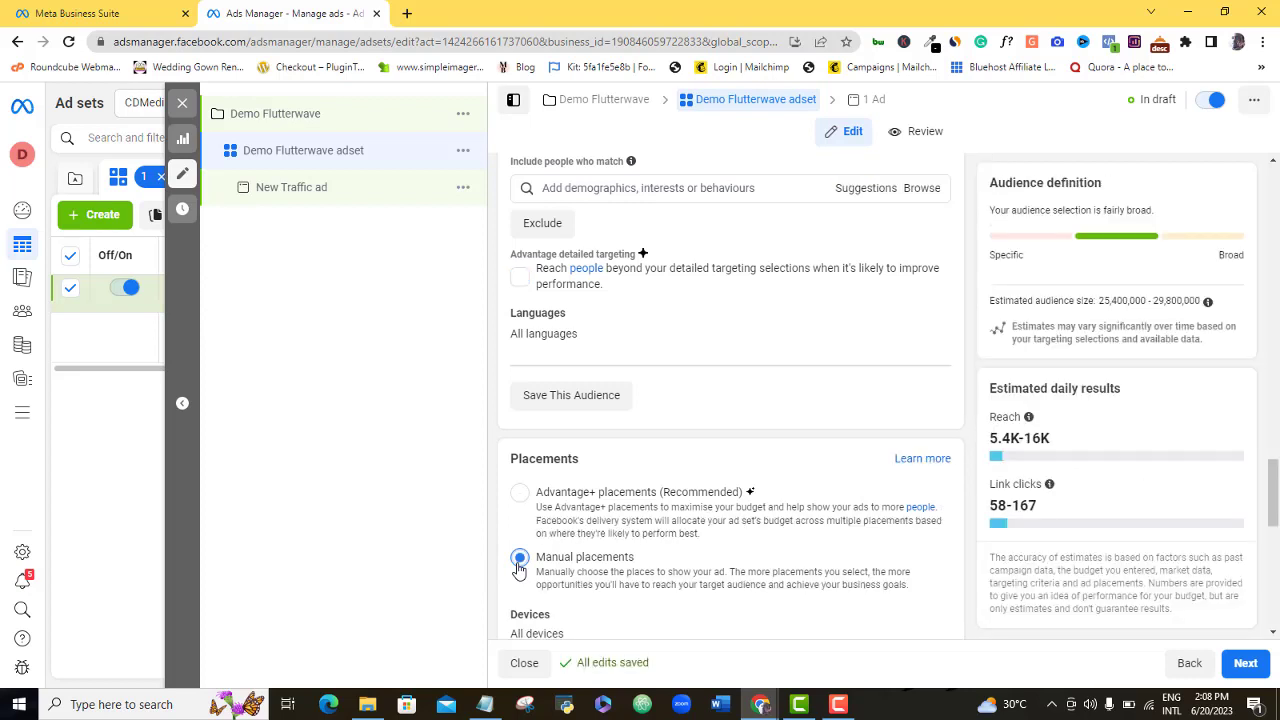
left_click_drag(1272, 486, 1272, 513)
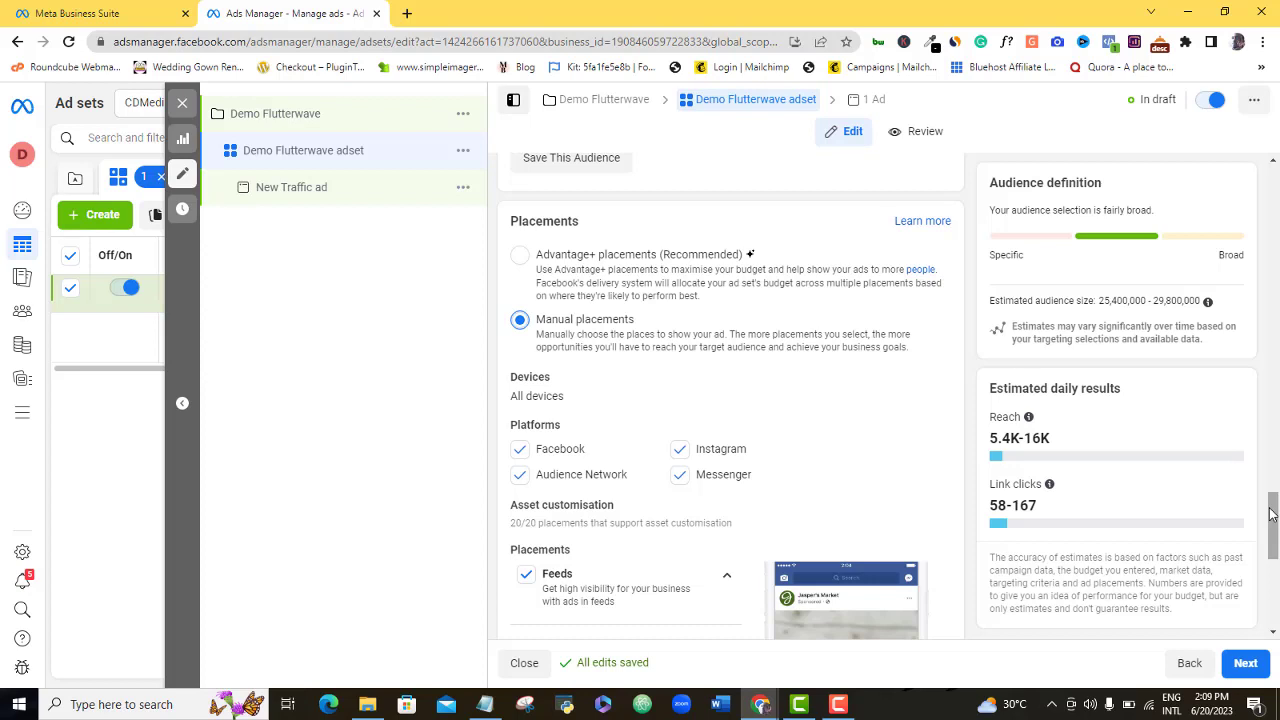
Step: Exclude Audience Network and Messenger from the ad set's platforms, keeping Facebook and Instagram selected
left_click_drag(1272, 513, 1274, 526)
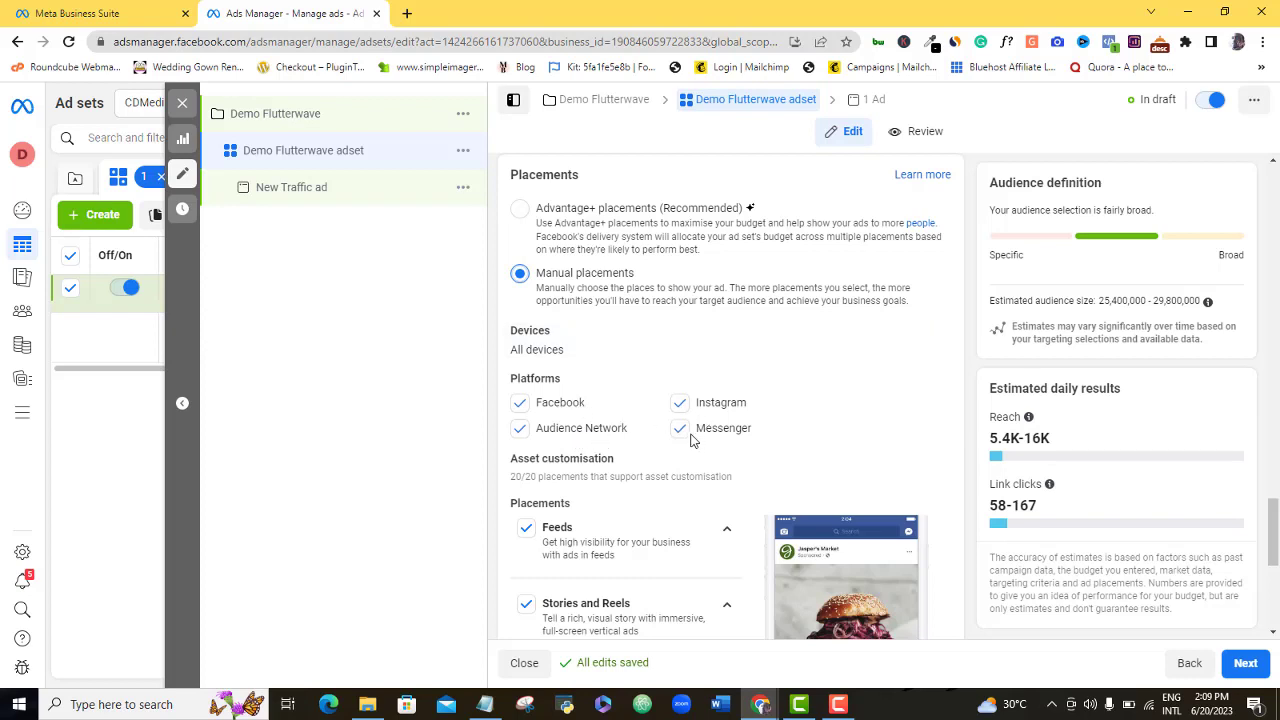
left_click(520, 430)
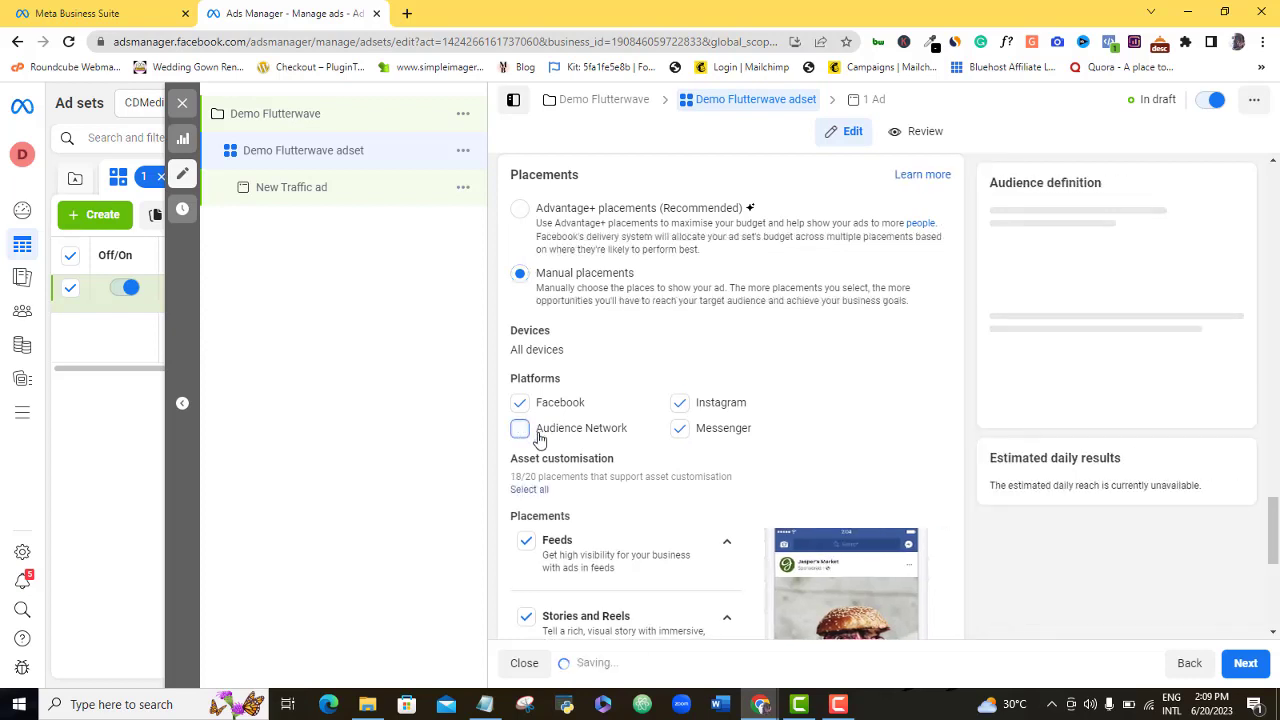
left_click(680, 430)
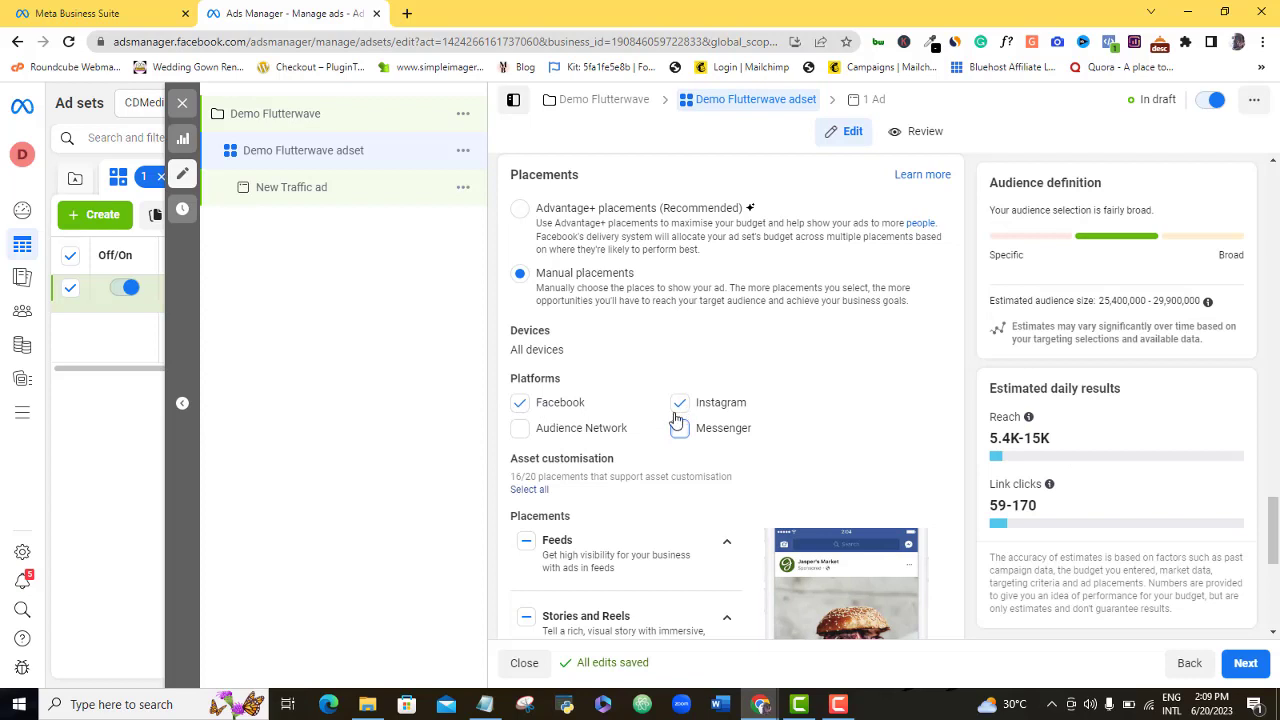
left_click(521, 405)
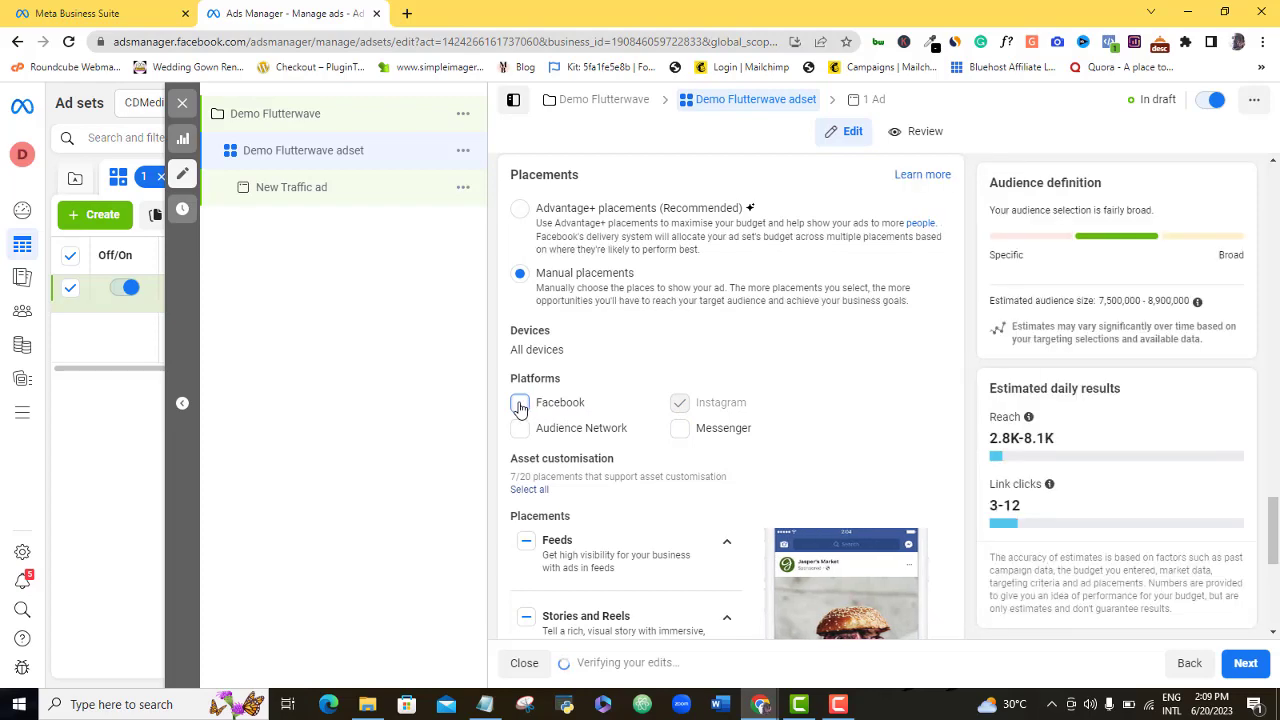
left_click(520, 405)
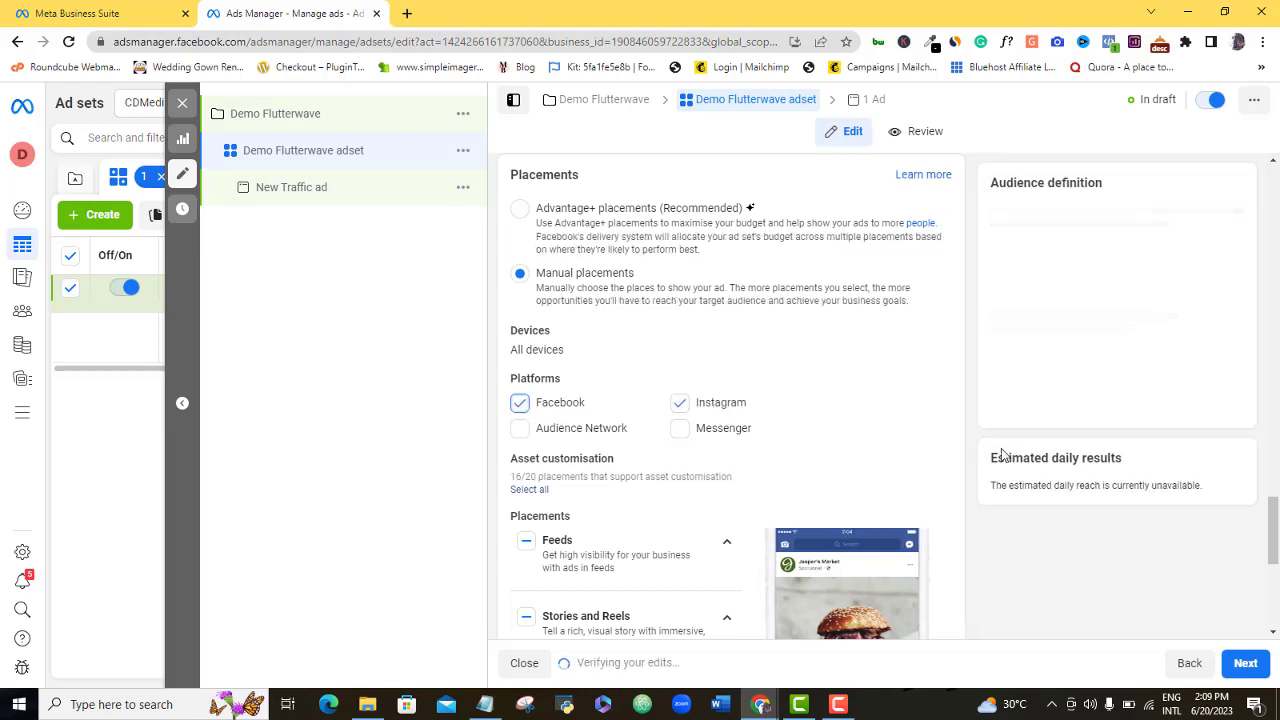
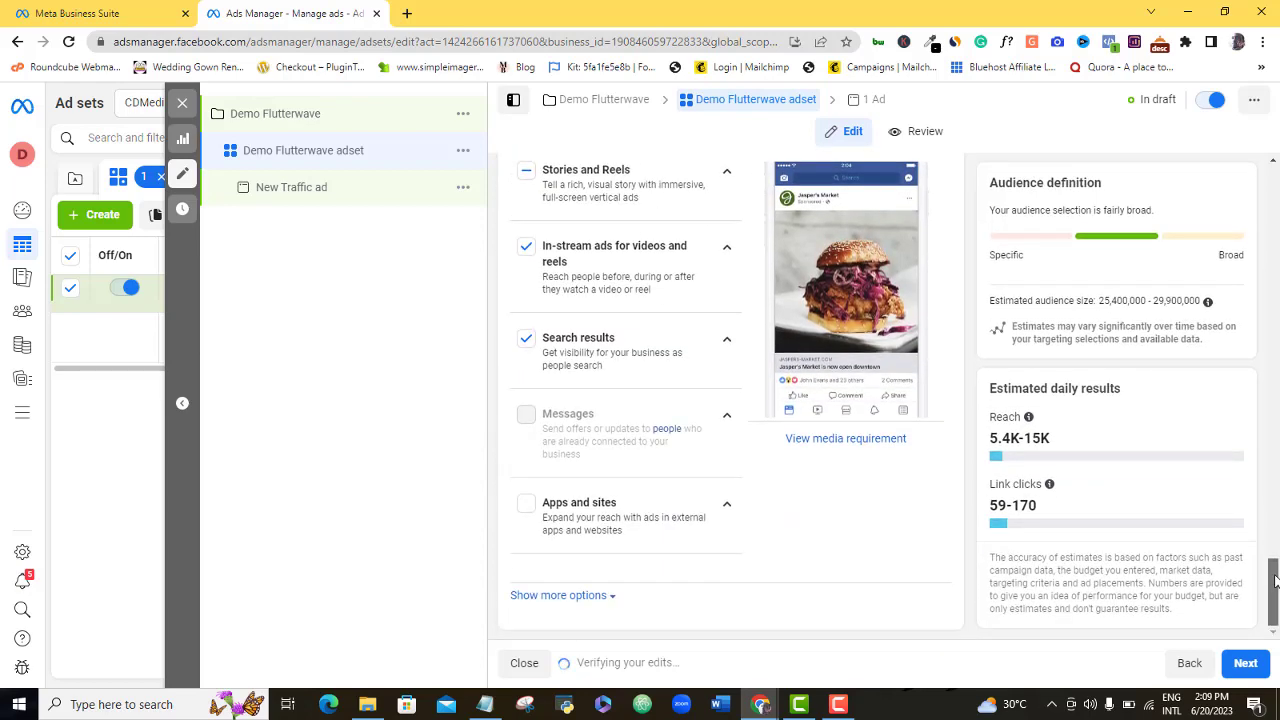
Step: Review the ad set's audience and placement settings, including the Messages placement, and continue to the ad level
left_click_drag(1274, 580, 1274, 522)
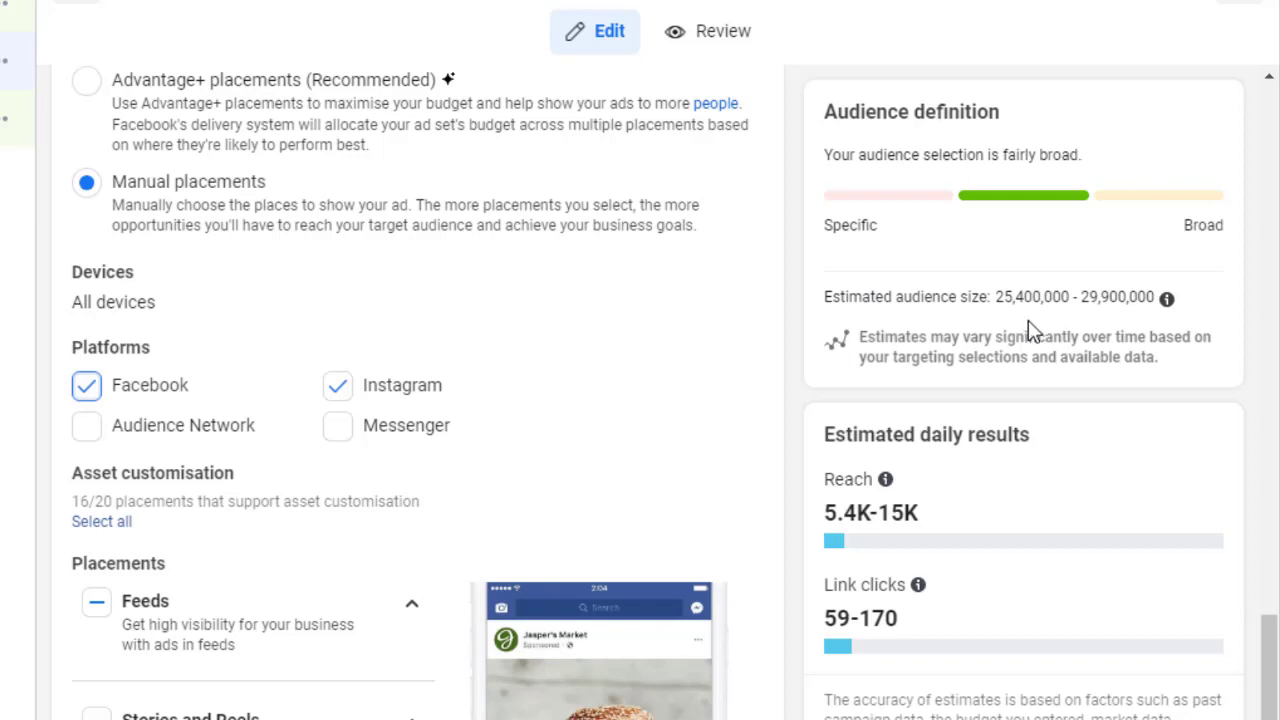
left_click_drag(1270, 640, 1266, 571)
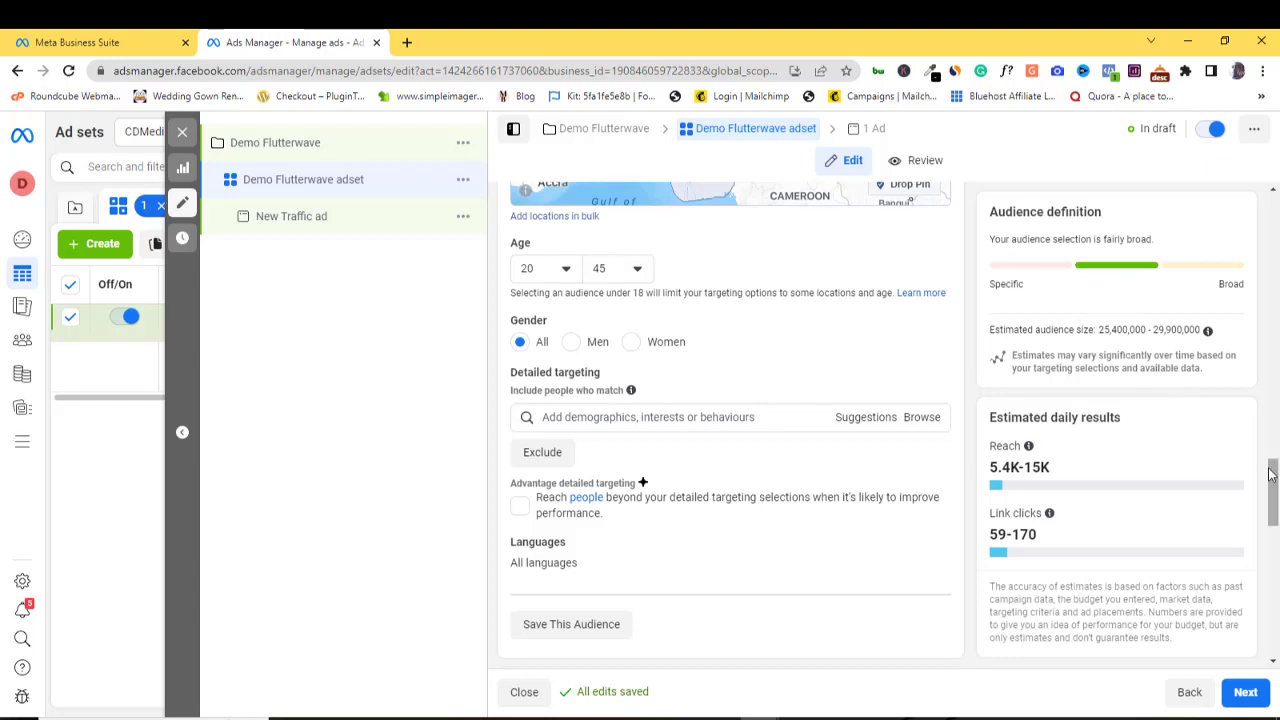
left_click_drag(1273, 476, 1276, 609)
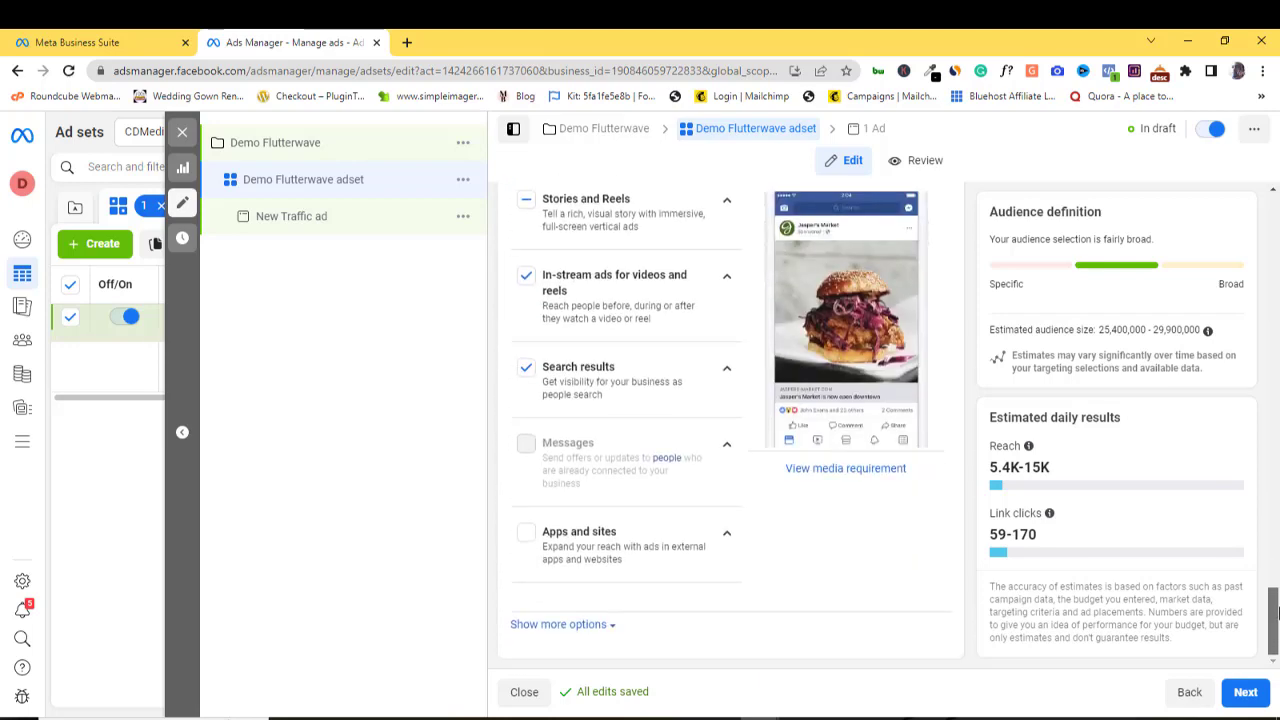
mouse_move(686, 446)
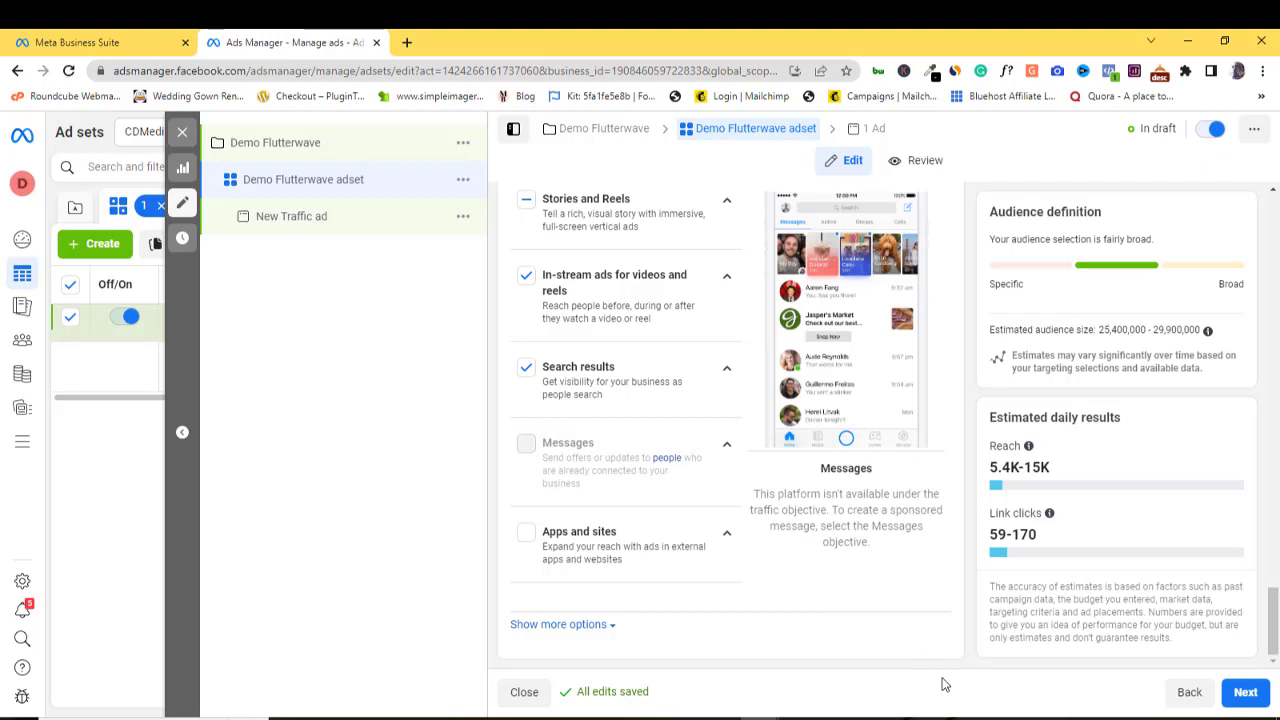
left_click(1244, 694)
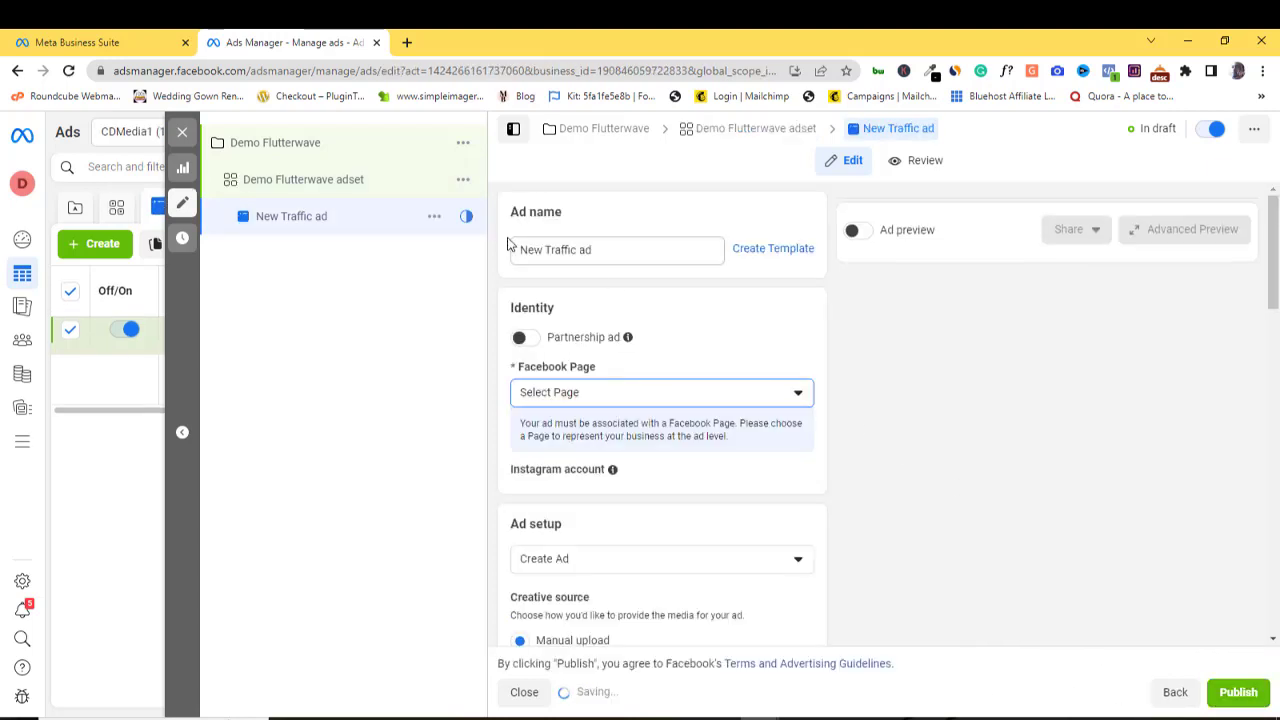
Step: Rename the ad as Demo flutterwave ad
left_click(600, 250)
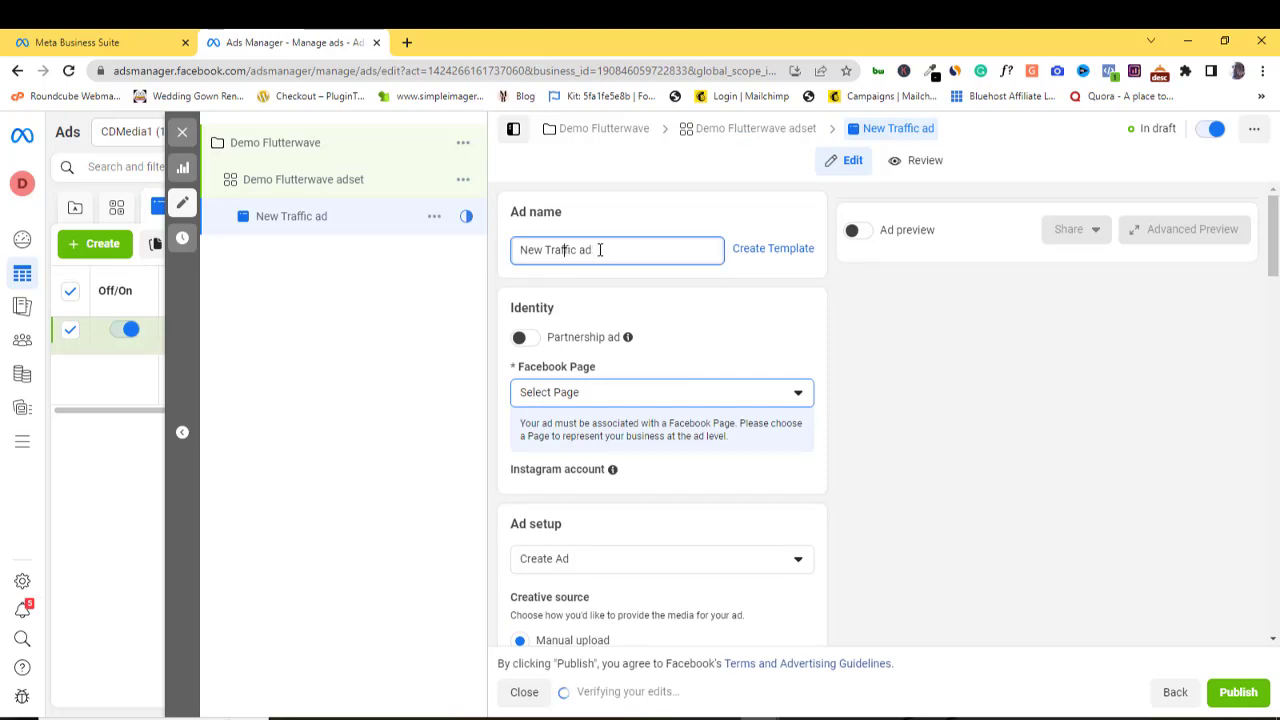
left_click_drag(600, 250, 505, 250)
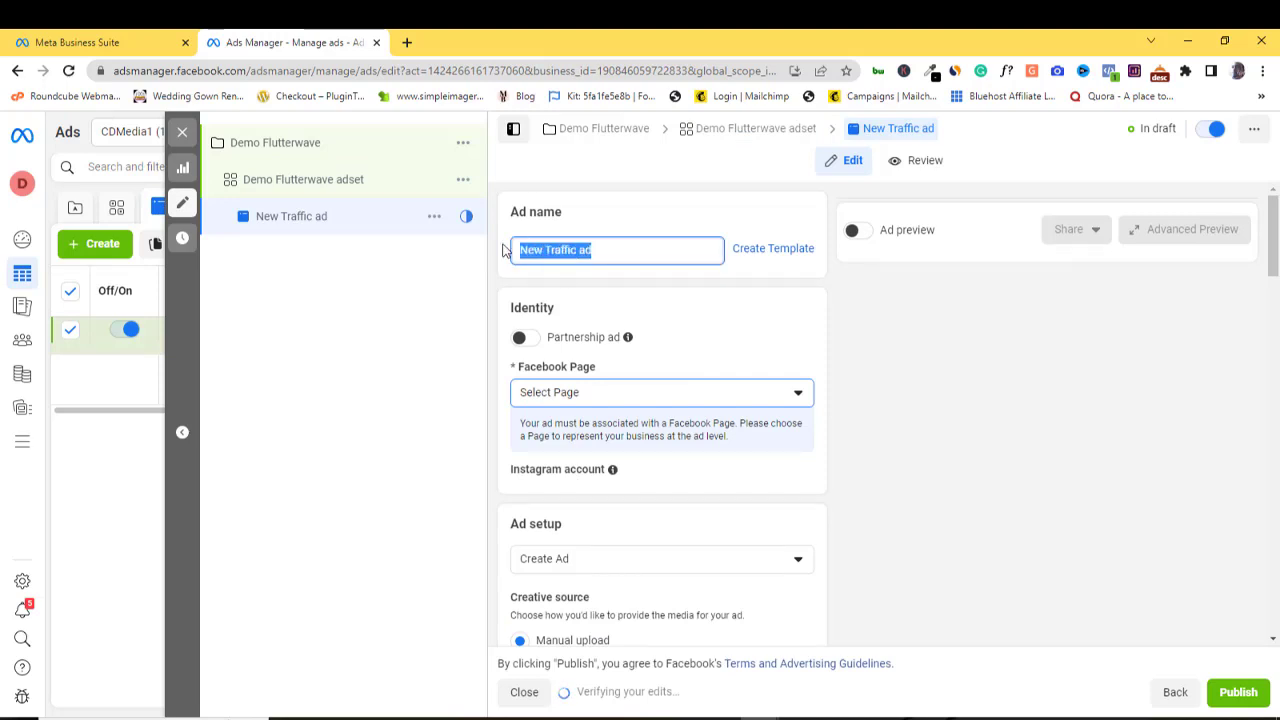
type("Demo")
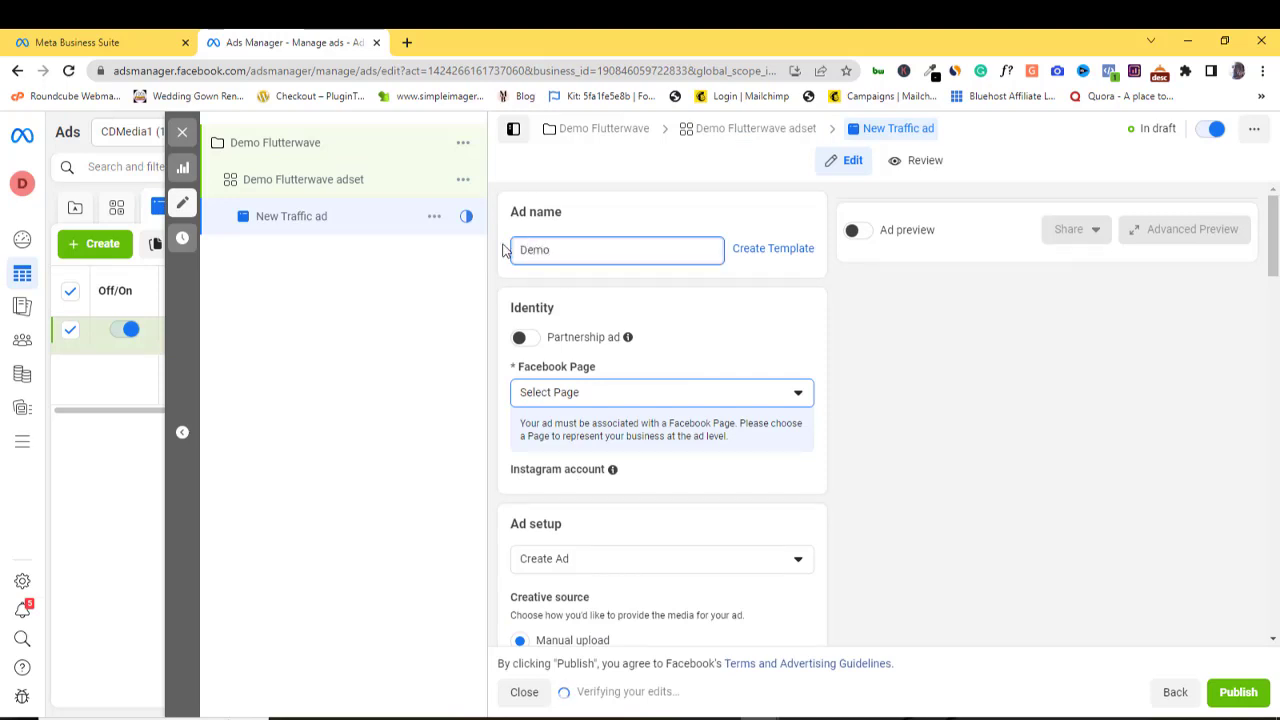
type(" flutterwave ad")
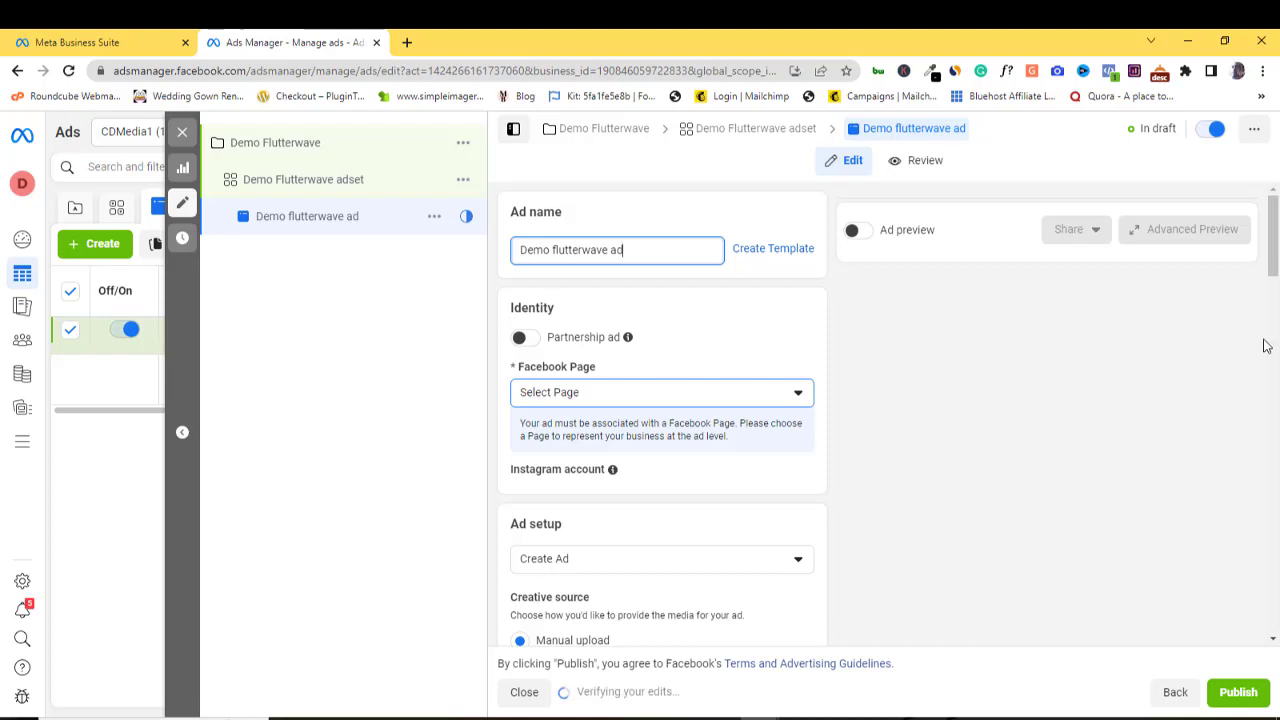
Step: Select the CDMedia page as the ad's Facebook Page, and open and dismiss the Instagram account connection
scroll(1275, 230, "down", 1)
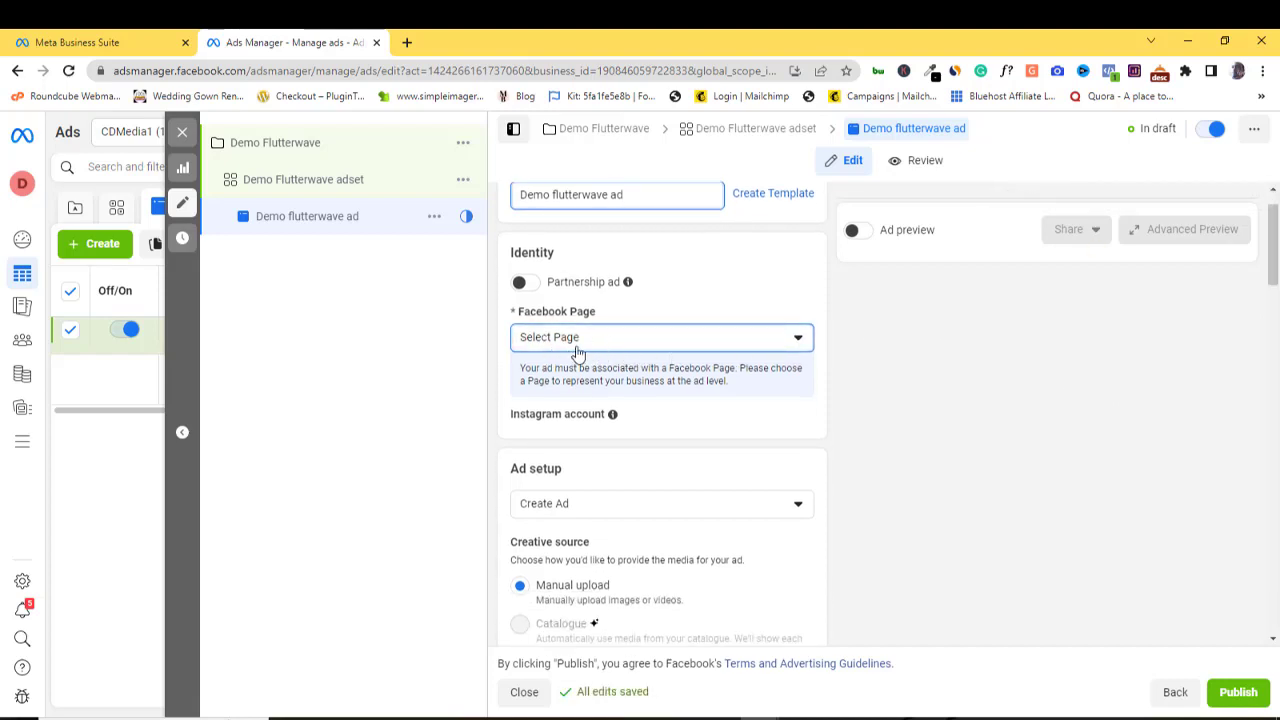
left_click(790, 345)
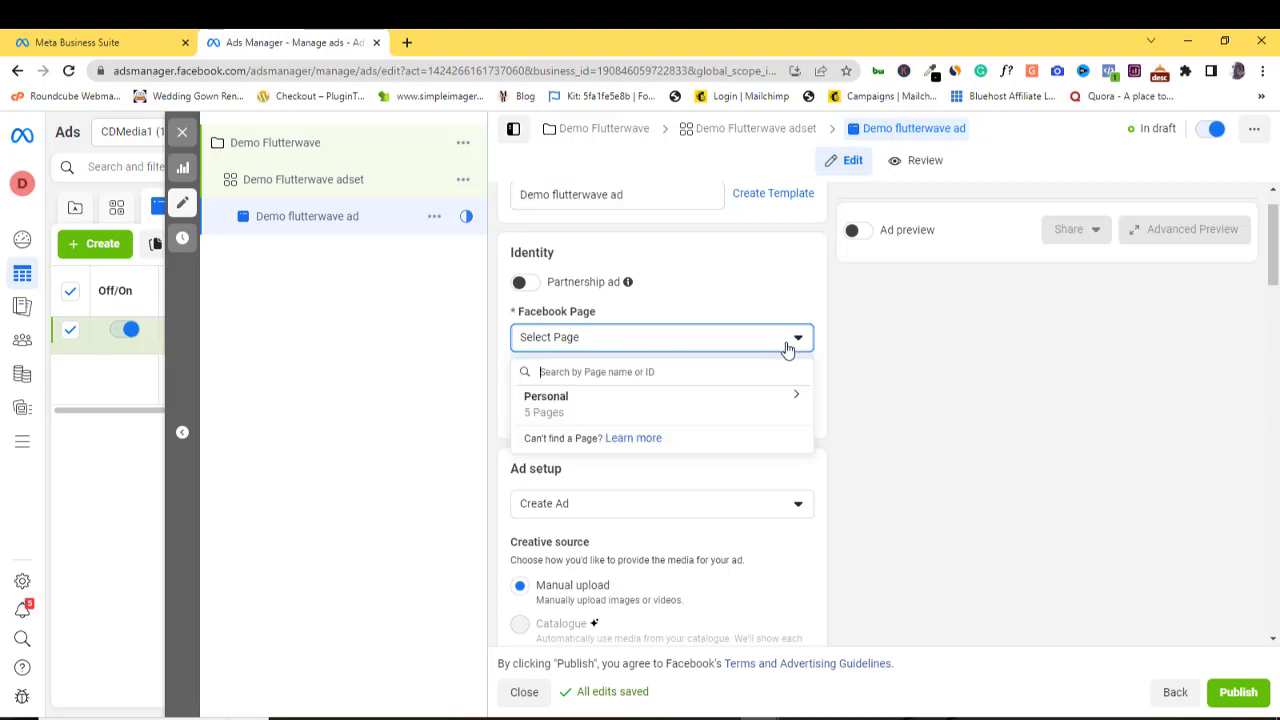
left_click(789, 412)
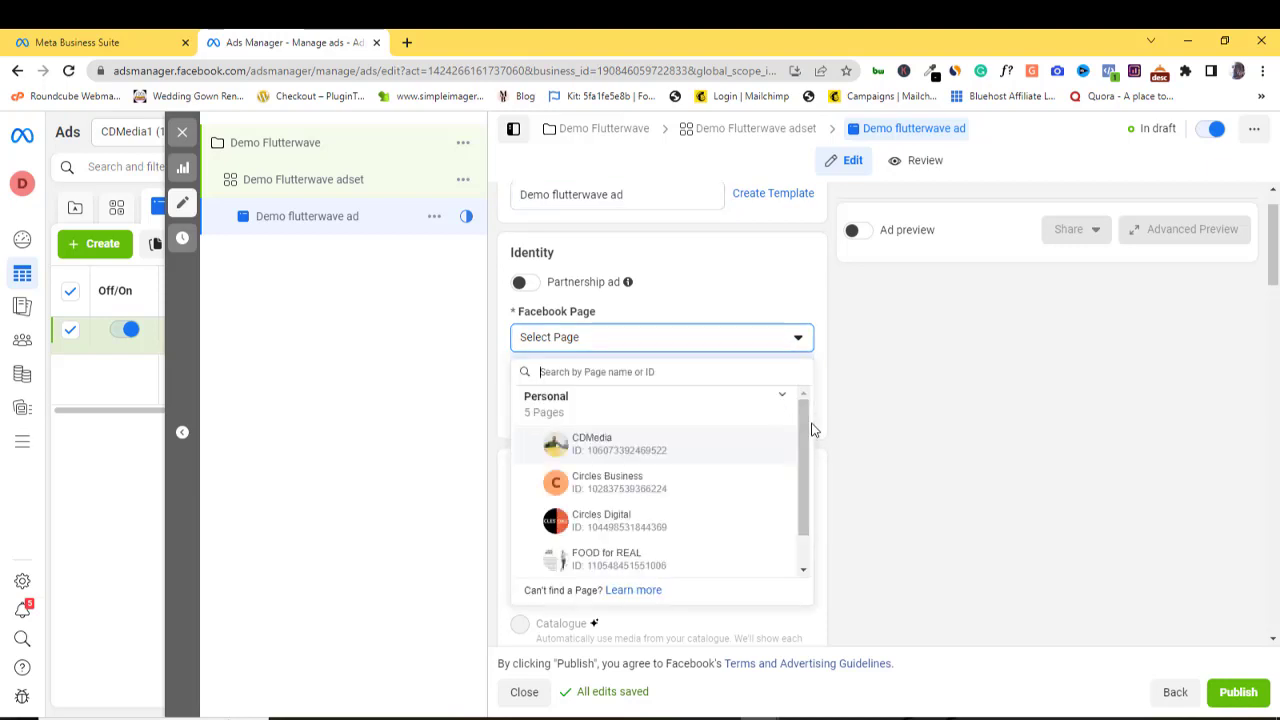
mouse_move(808, 428)
left_mouse_down()
mouse_move(803, 448)
mouse_move(799, 410)
left_mouse_up()
left_click(634, 447)
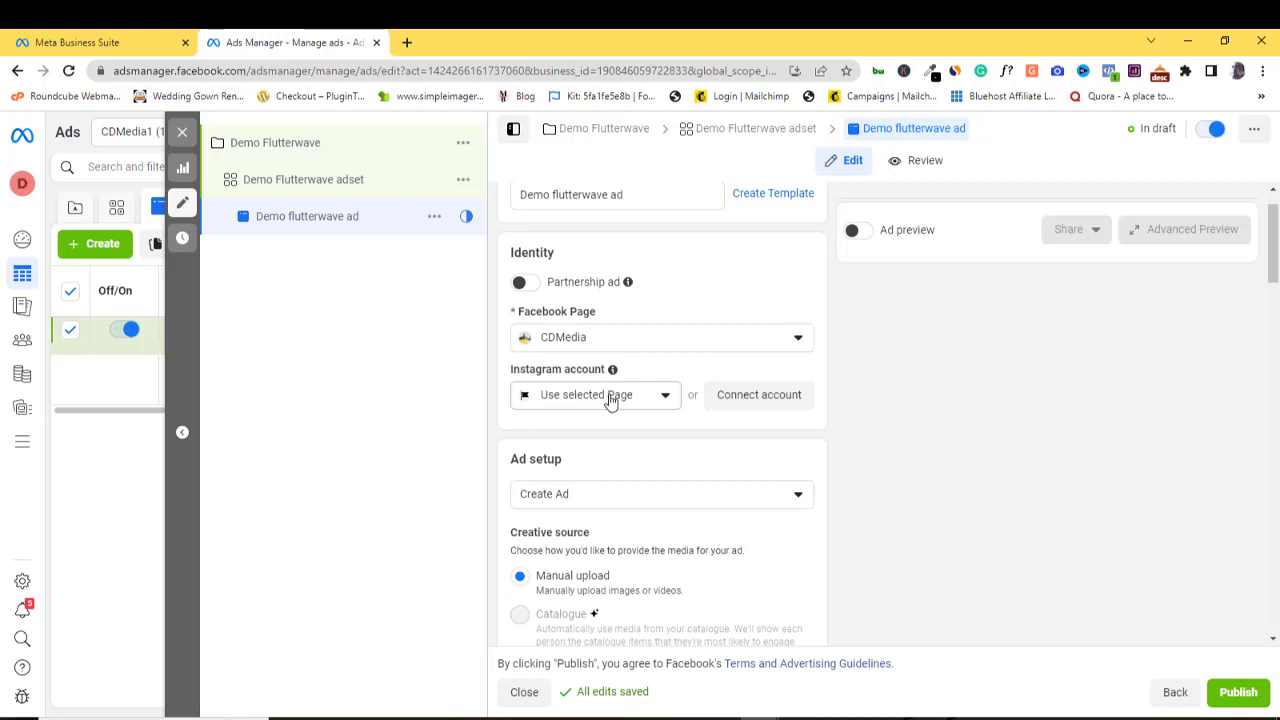
left_click(768, 400)
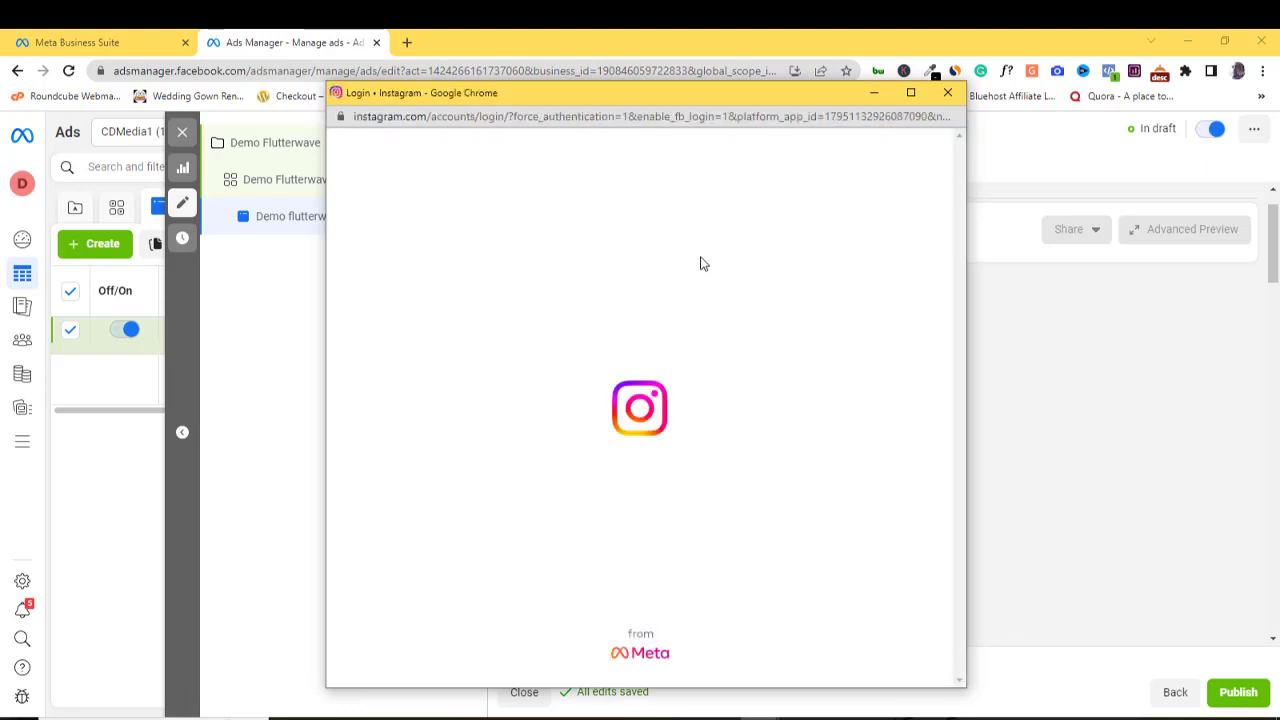
left_click(947, 92)
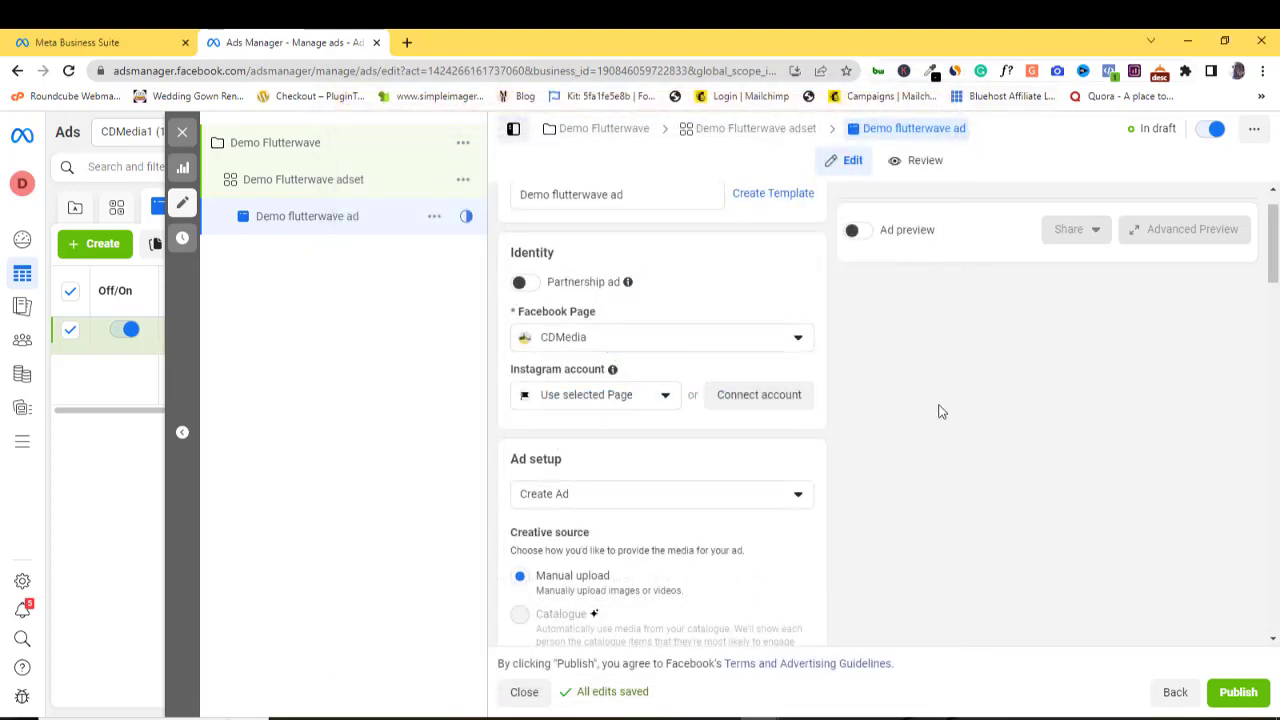
Step: Set the ad format to Carousel and turn off Multi-advertiser ads
left_click_drag(1274, 276, 1274, 296)
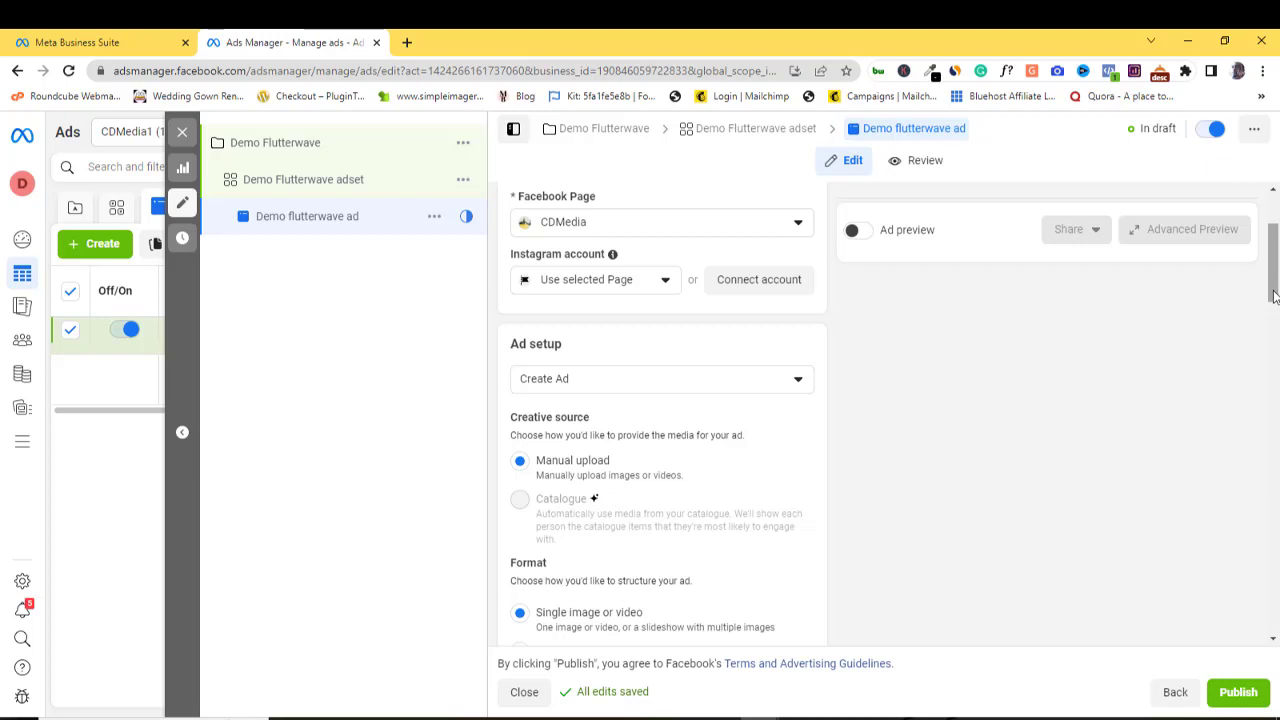
left_click_drag(1274, 291, 1272, 317)
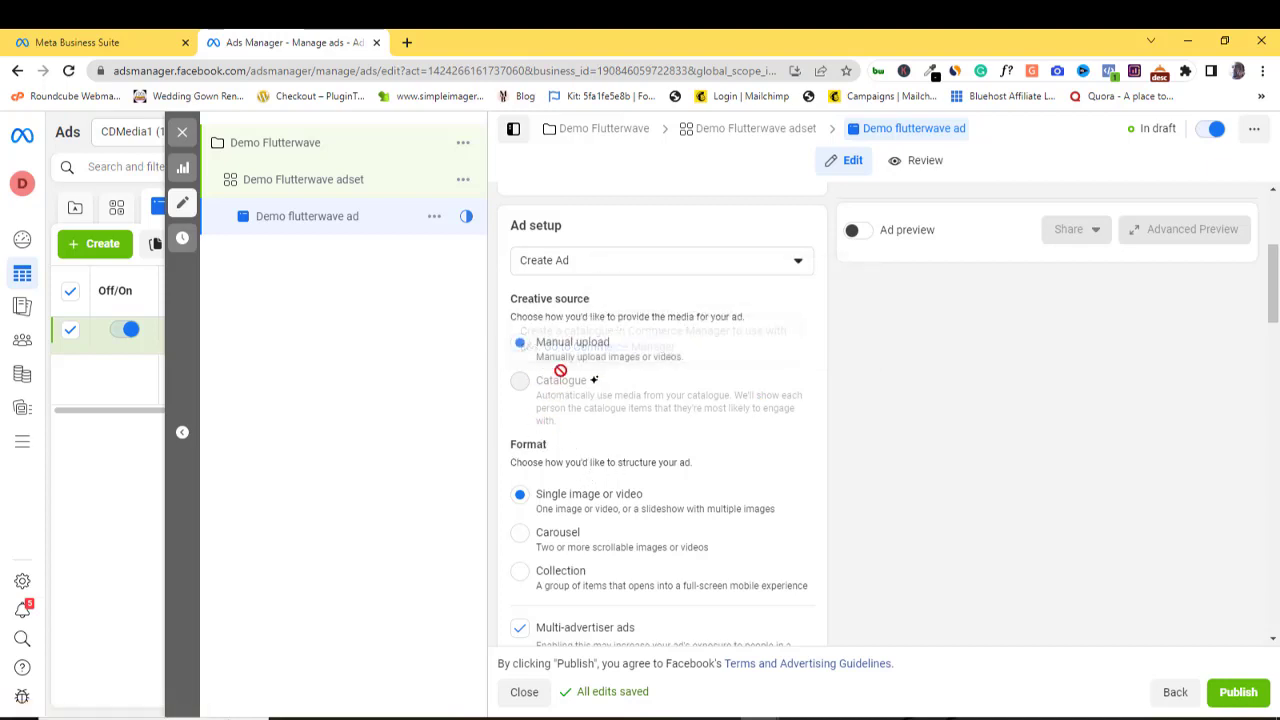
mouse_move(558, 390)
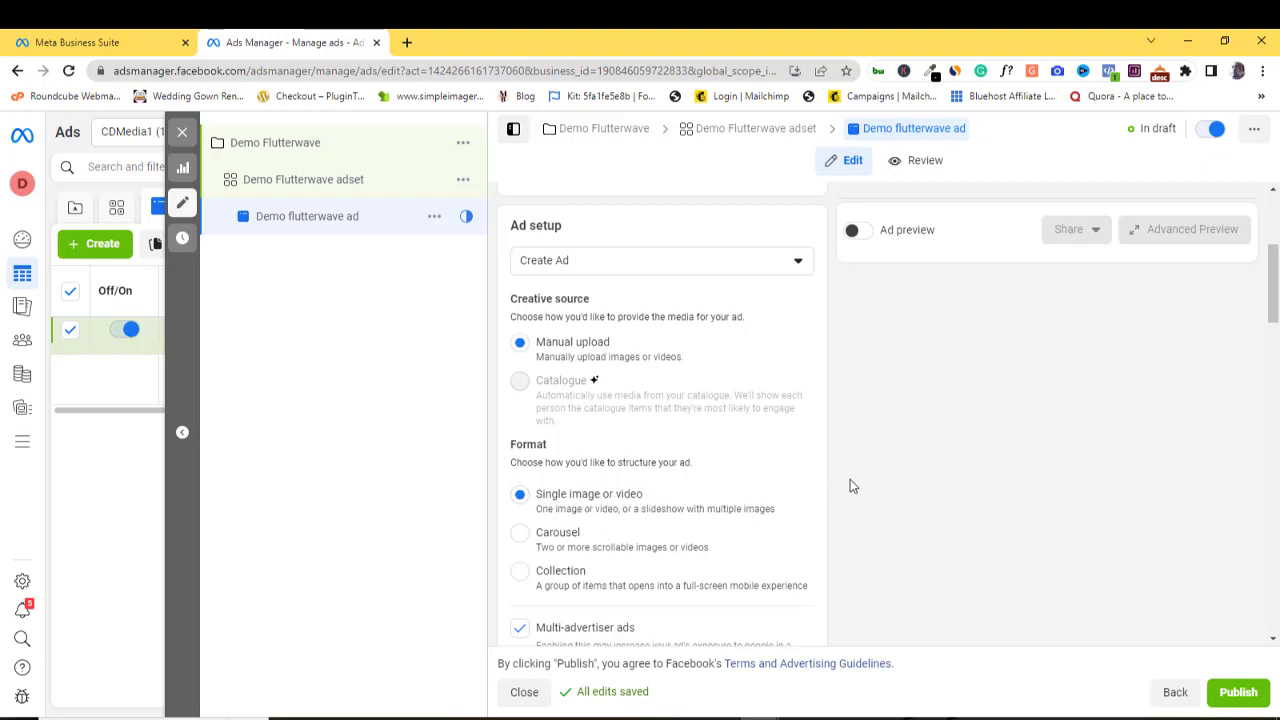
left_click_drag(1275, 300, 1275, 314)
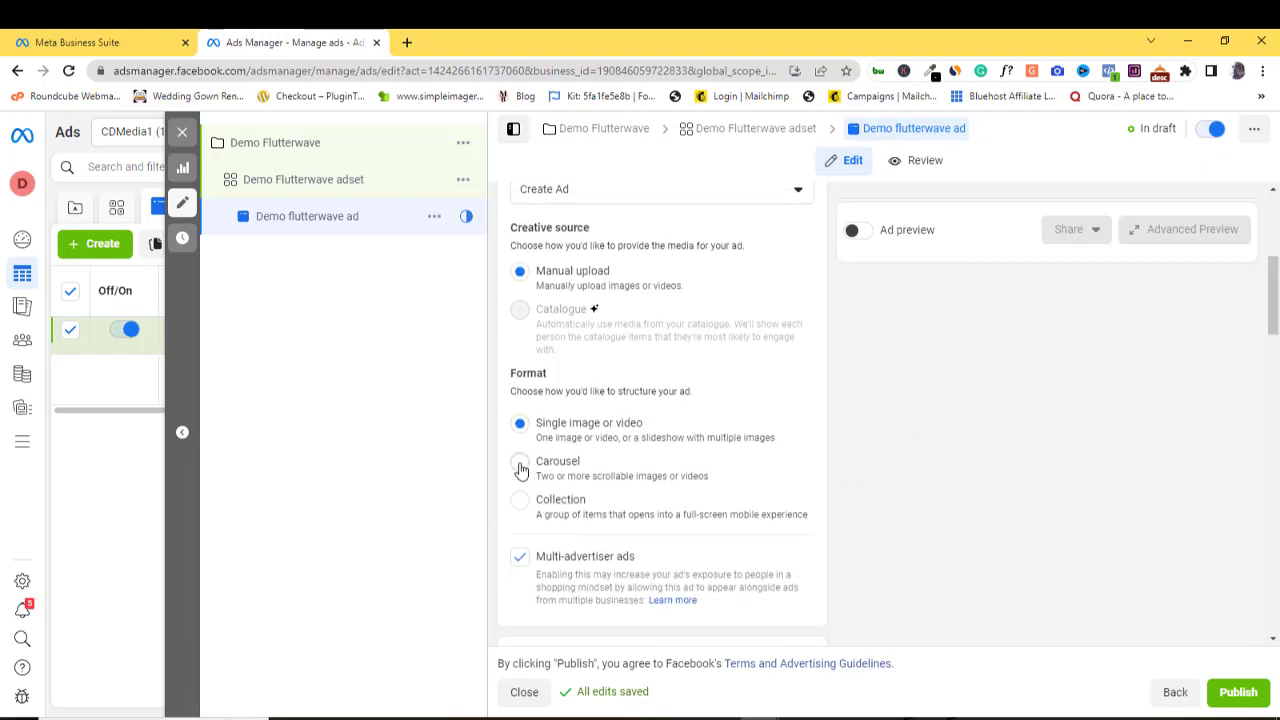
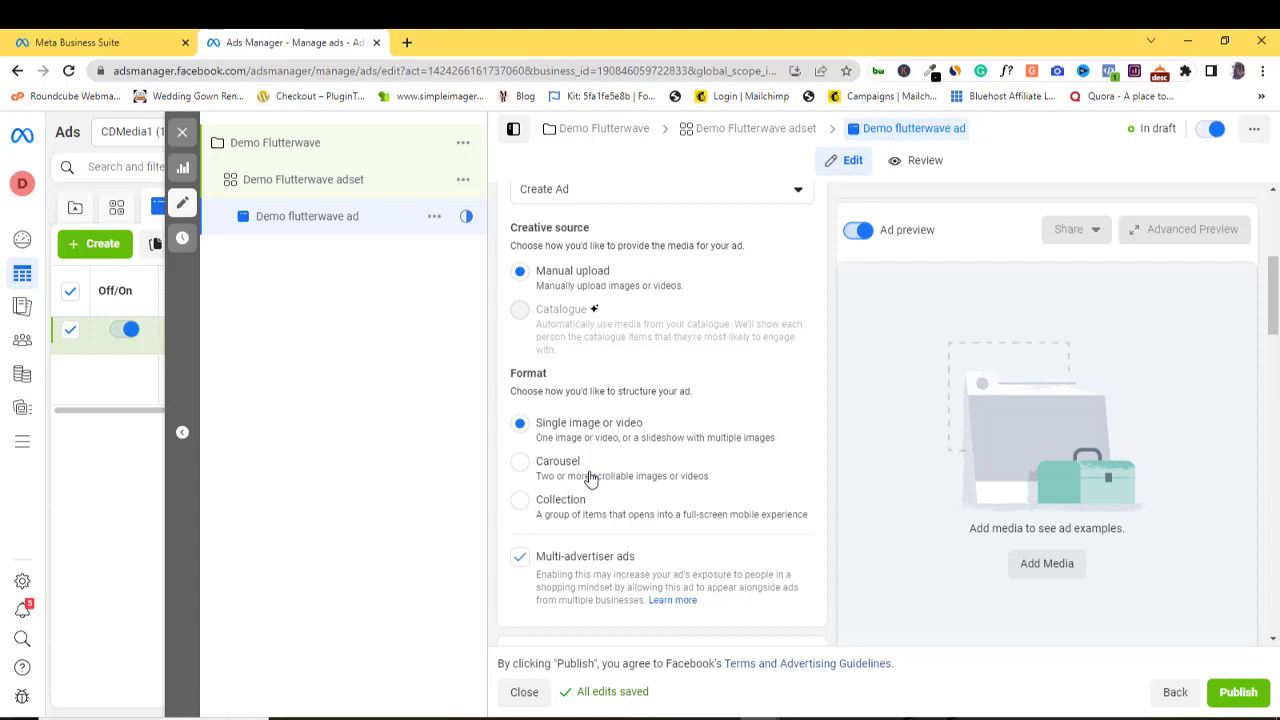
left_click(519, 465)
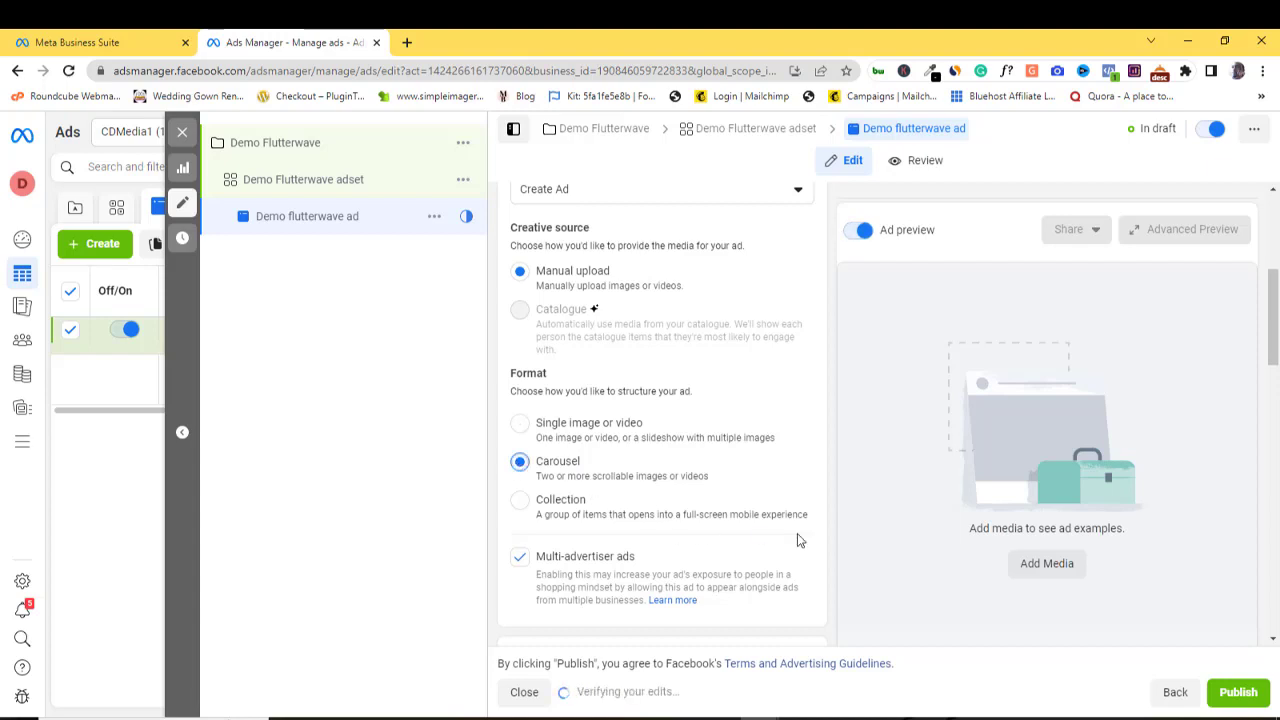
scroll(1275, 345, "down", 1)
scroll(568, 434, "down", 2)
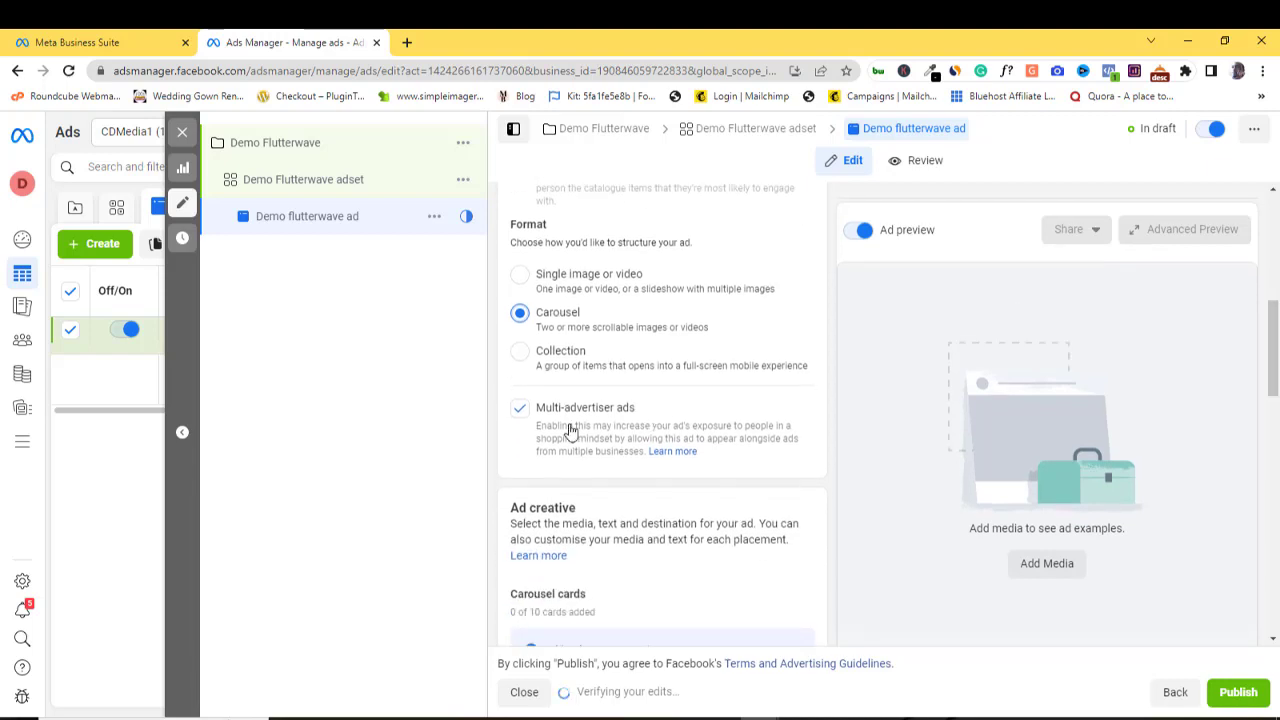
left_click(520, 410)
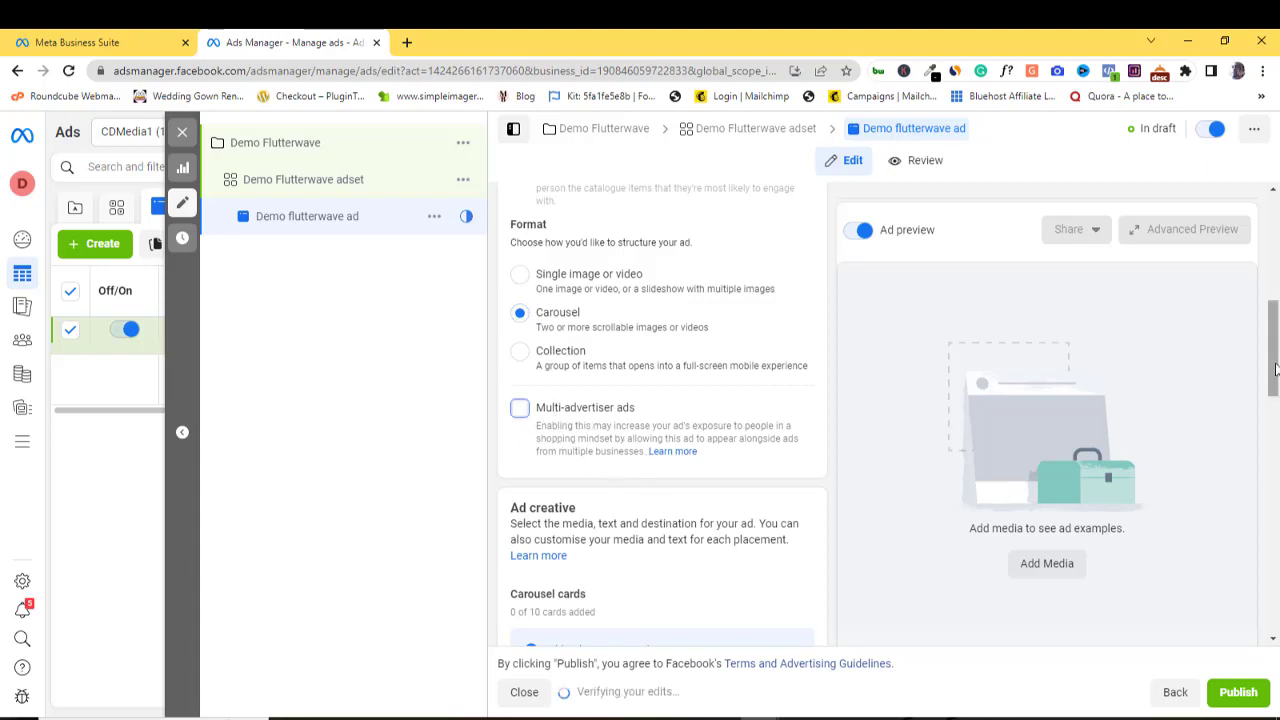
Step: Start adding image cards to the carousel in the ad creative section
left_click_drag(1274, 368, 1267, 428)
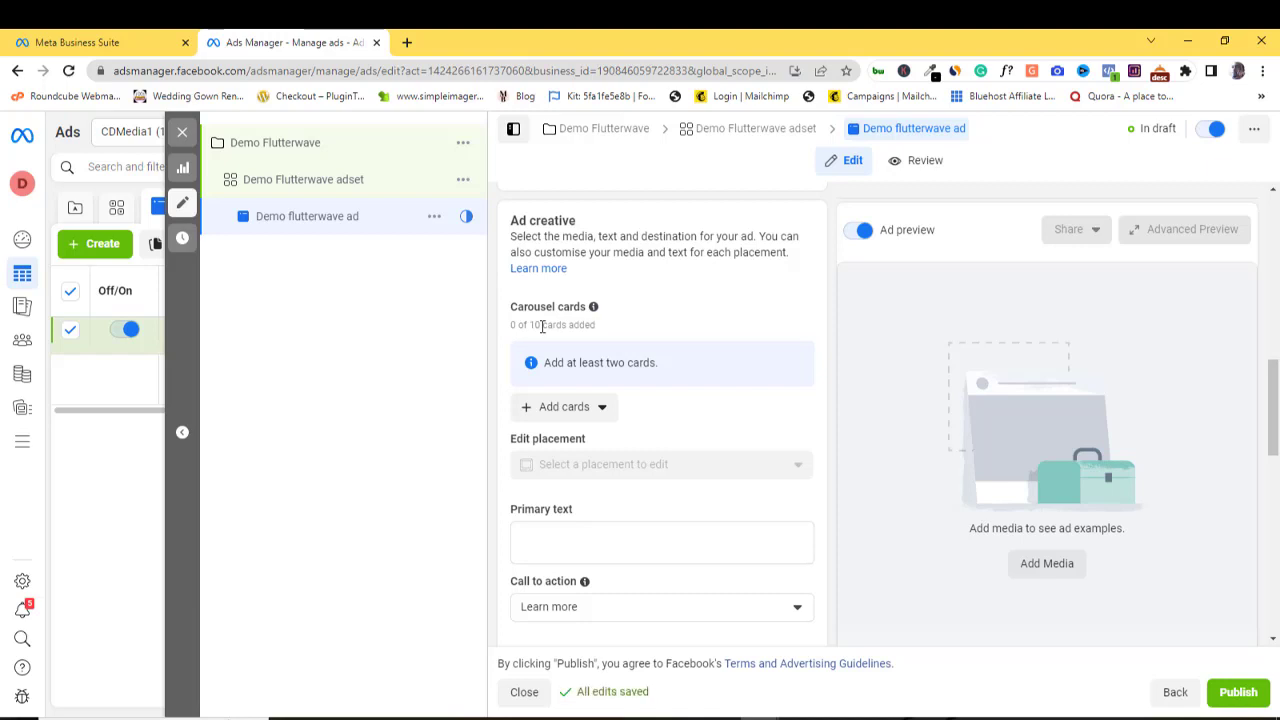
scroll(1189, 371, "up", 3)
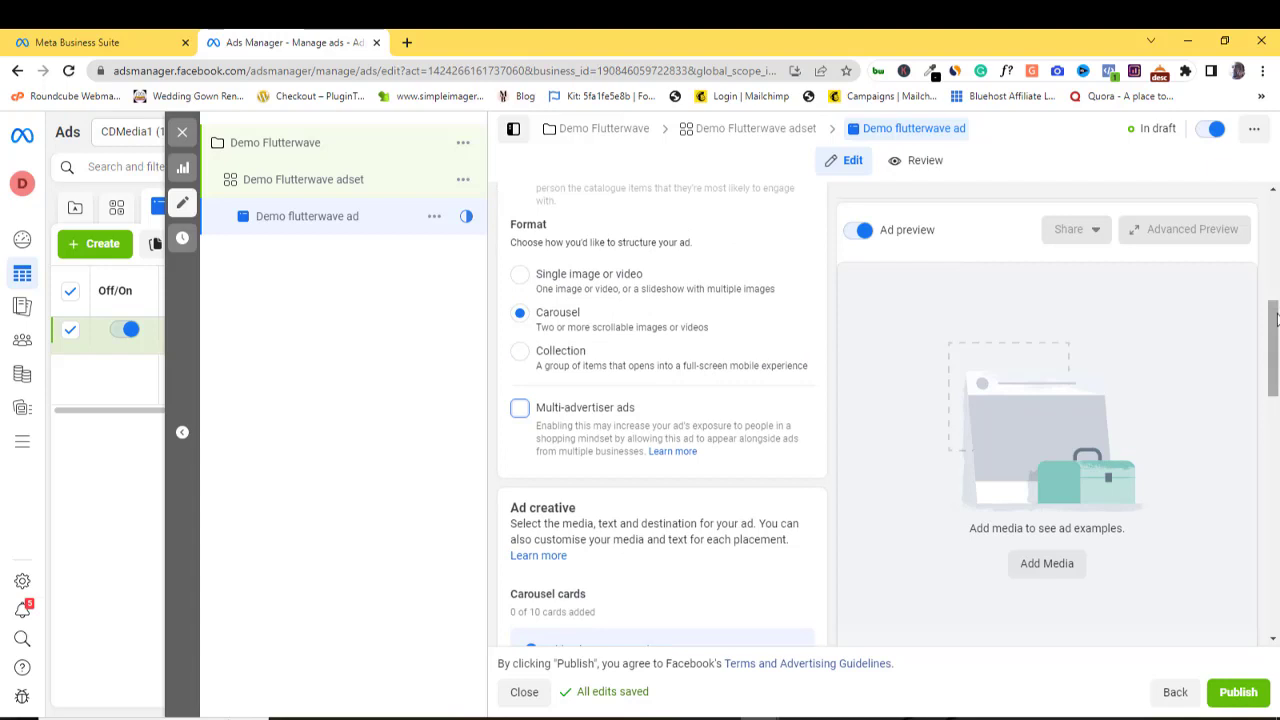
left_click_drag(1275, 312, 1276, 355)
scroll(1000, 370, "down", 1)
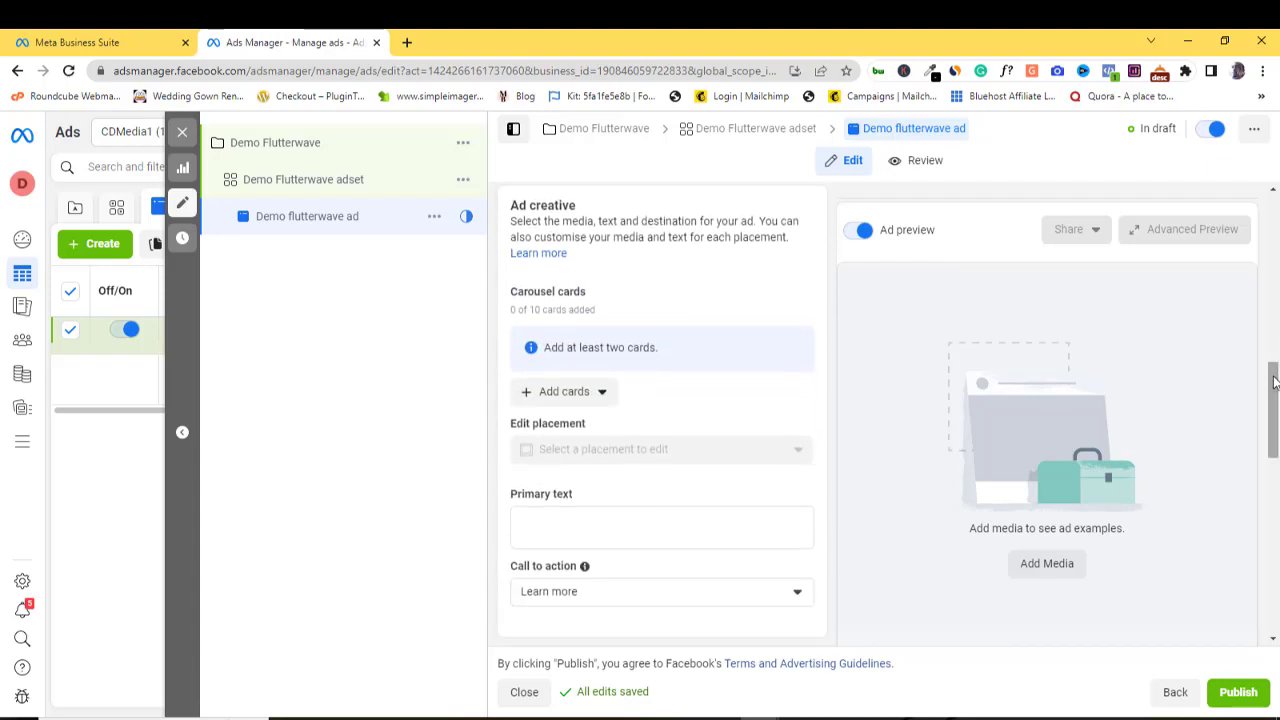
left_click(570, 396)
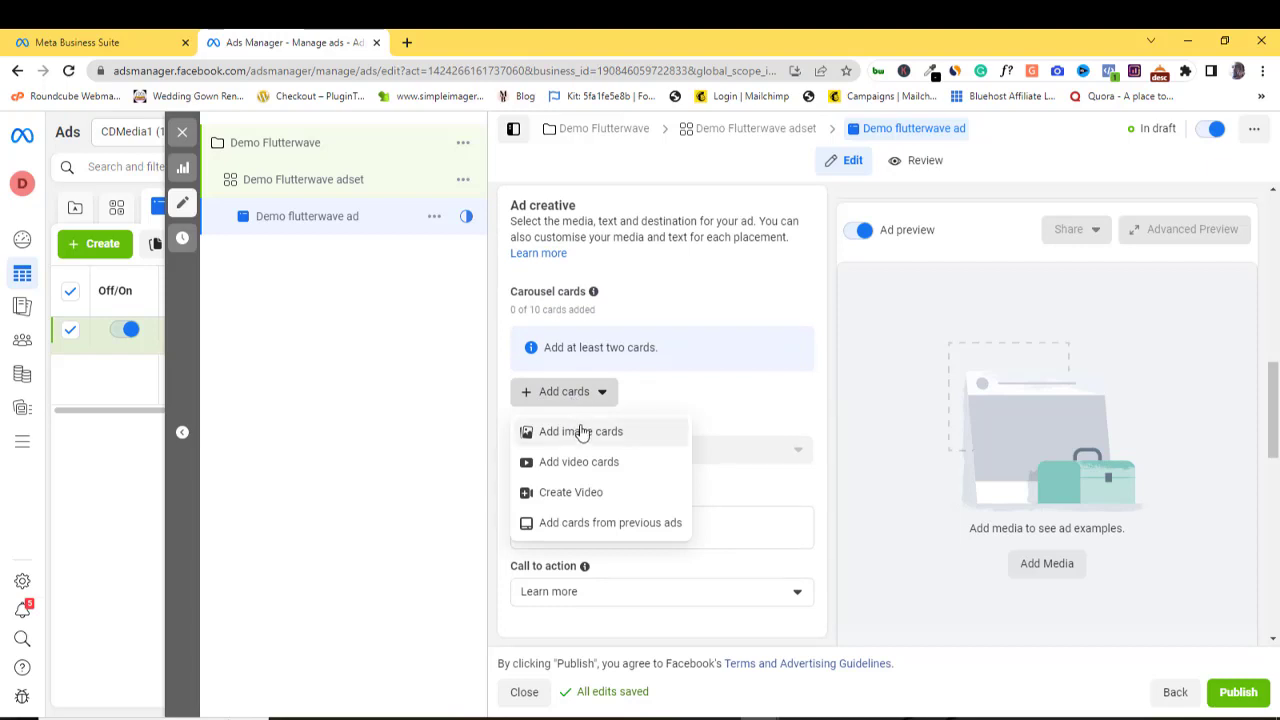
left_click(588, 432)
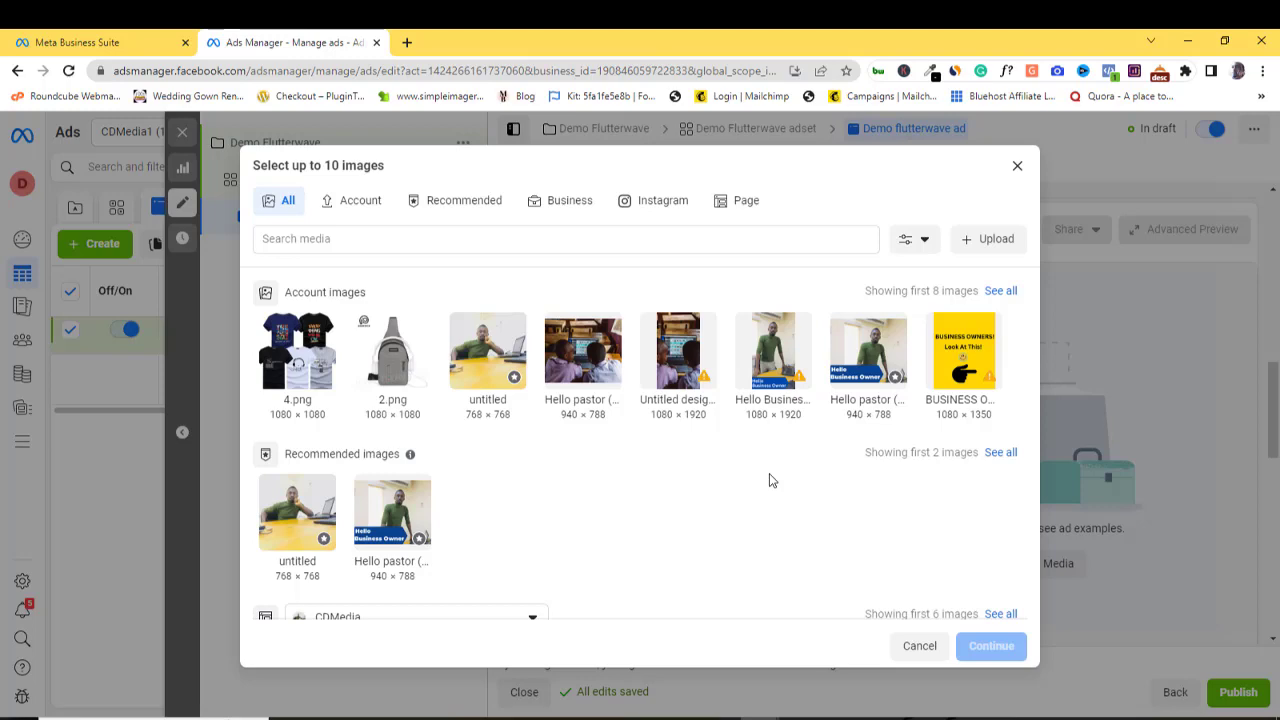
Step: Upload images 1, 2, 3 and 4 from the 1k club subfolder "carousel images for yt tut" on the Desktop
left_click(988, 240)
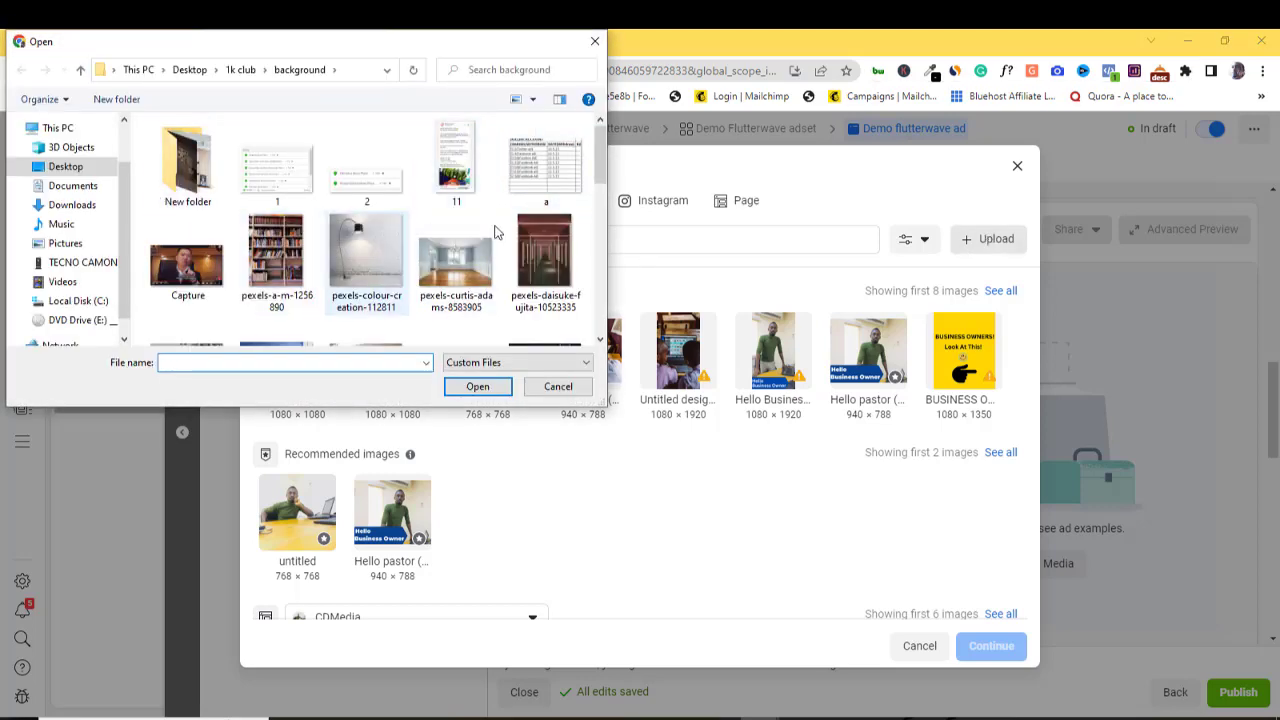
left_click(62, 166)
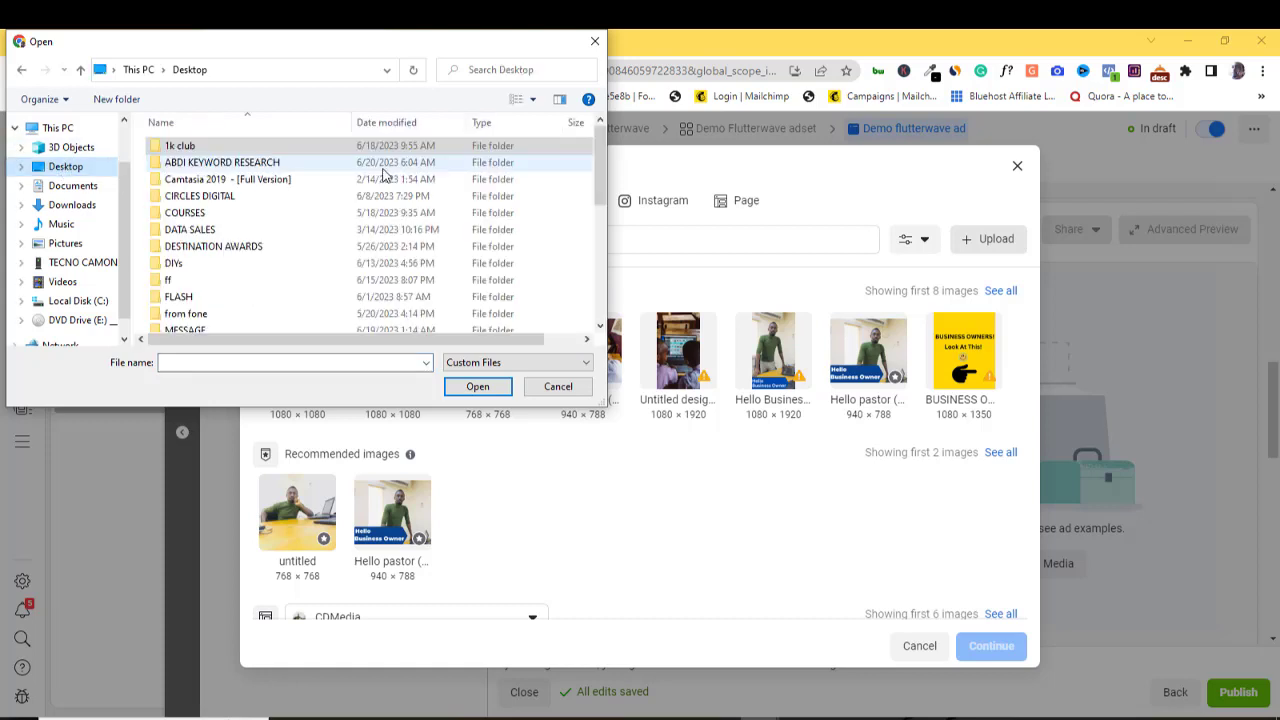
double_click(320, 155)
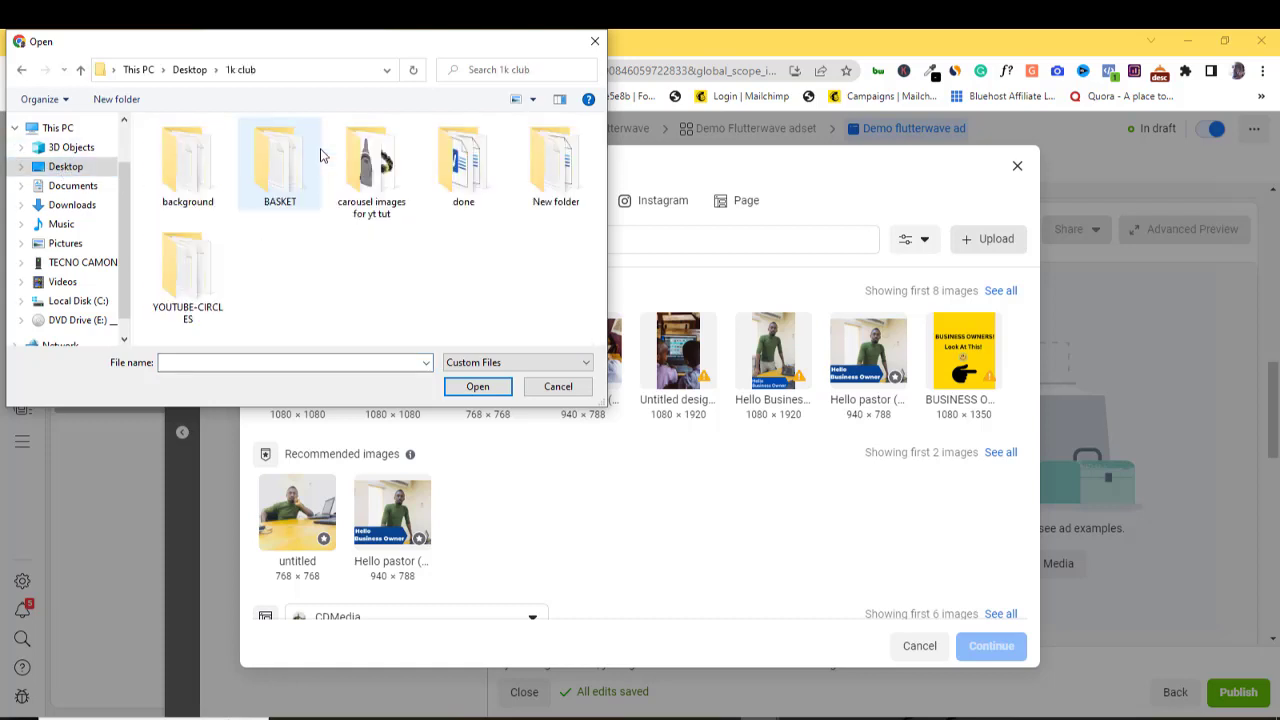
double_click(377, 180)
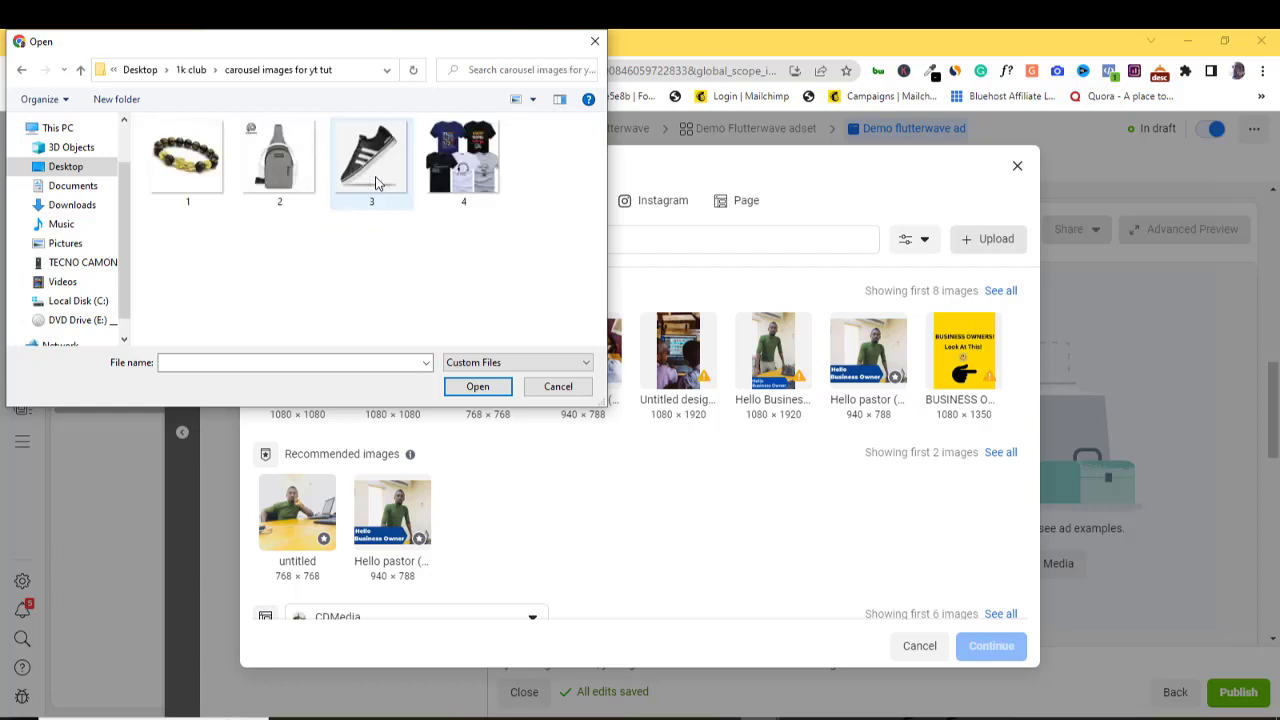
left_click(200, 178)
key("shift+Right")
key("shift+Right")
key("shift+Right")
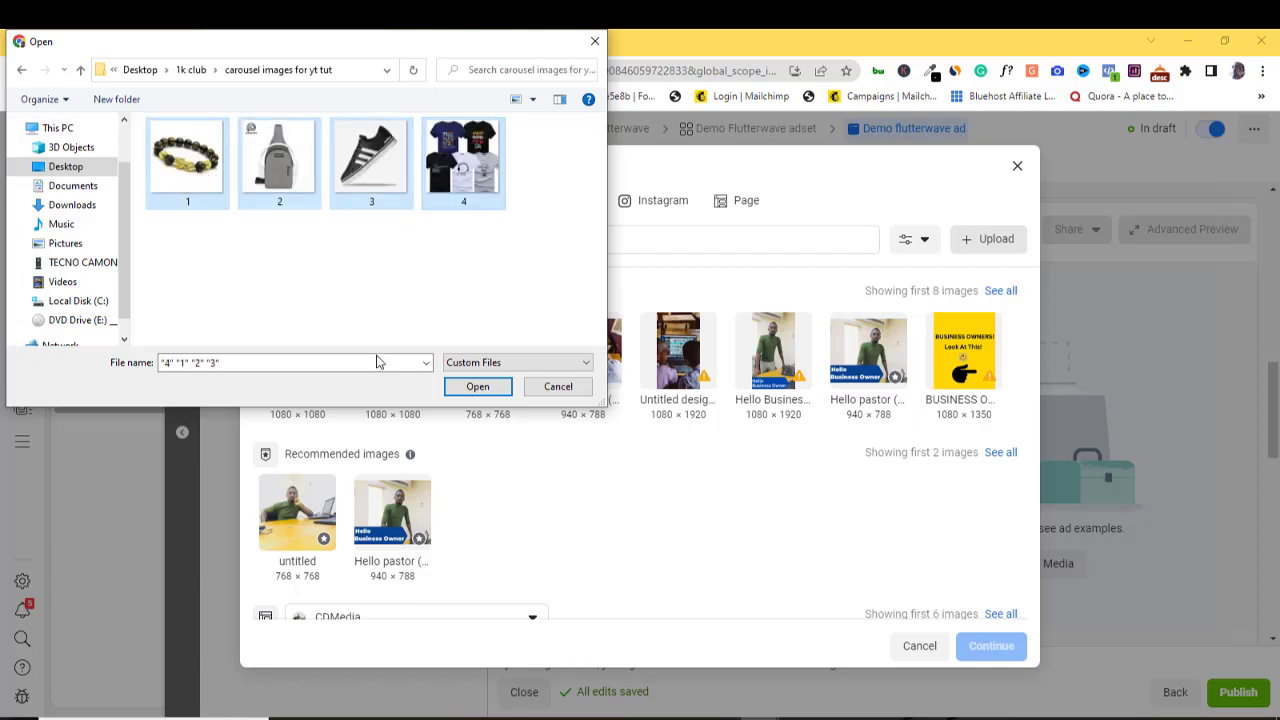
left_click(476, 387)
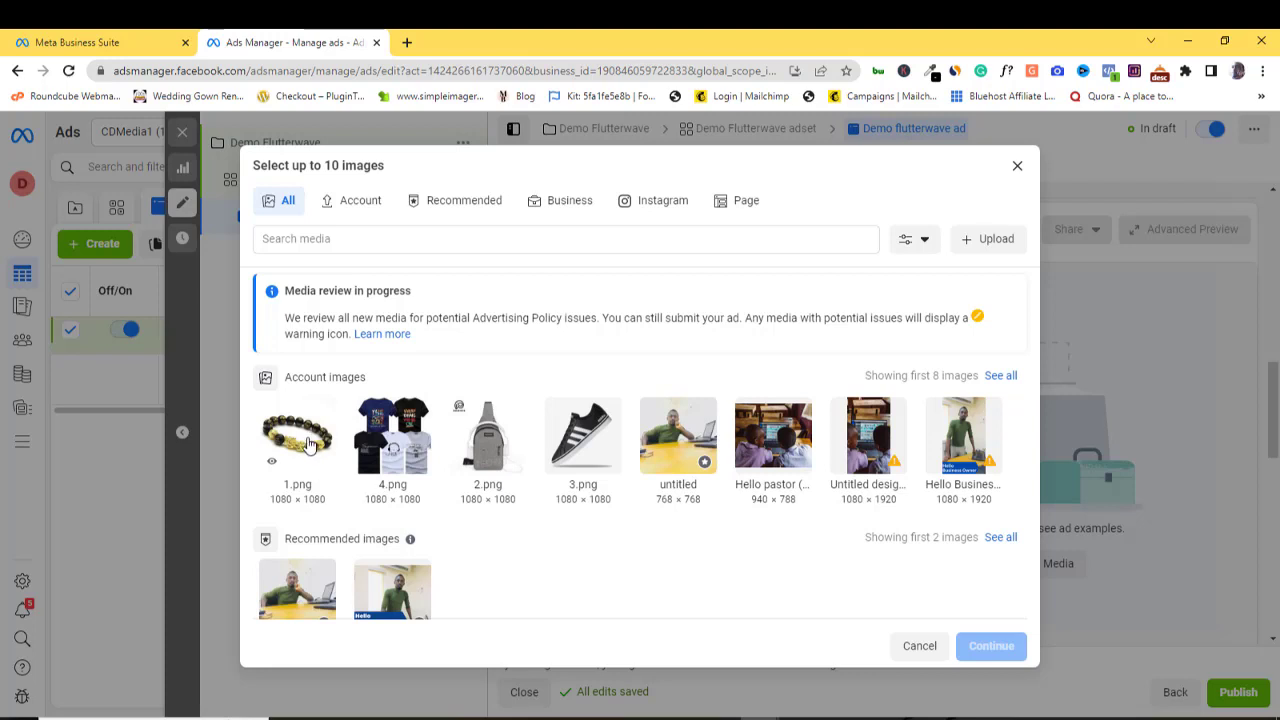
Step: Select 1.png, 4.png, 2.png and 3.png from the account images and add them as carousel cards
left_click(312, 445)
left_click(385, 457)
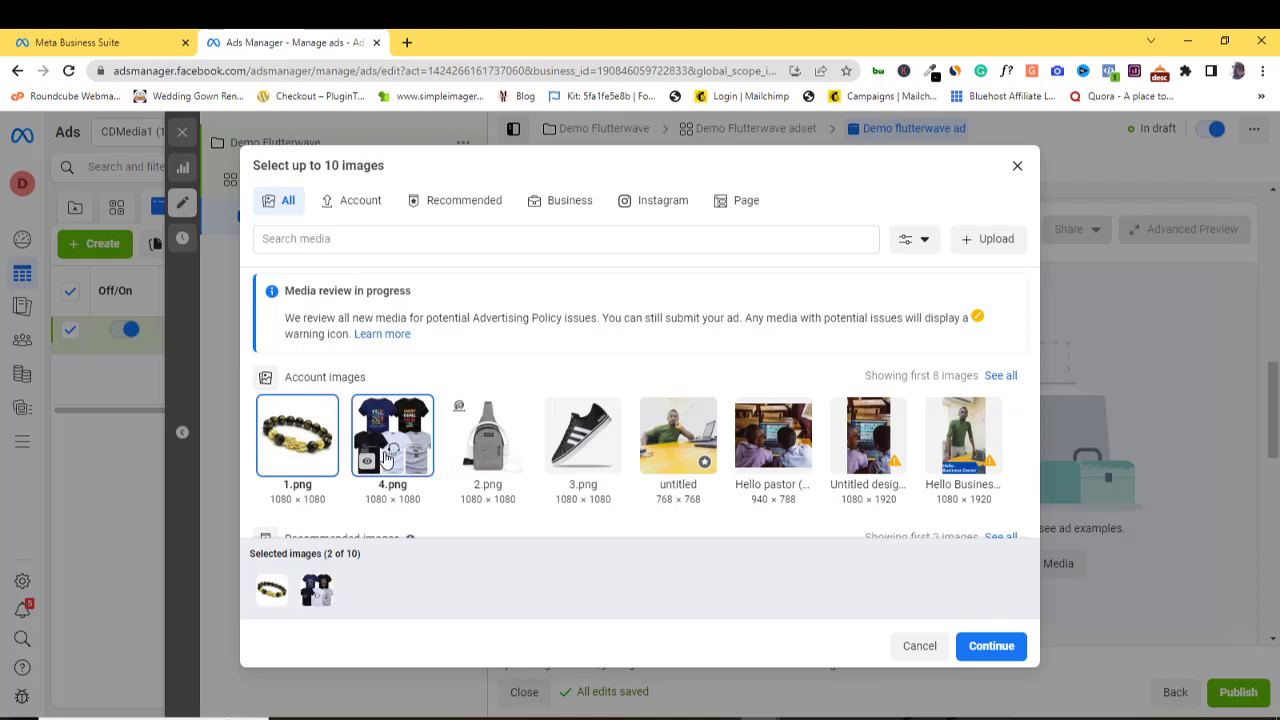
left_click(488, 452)
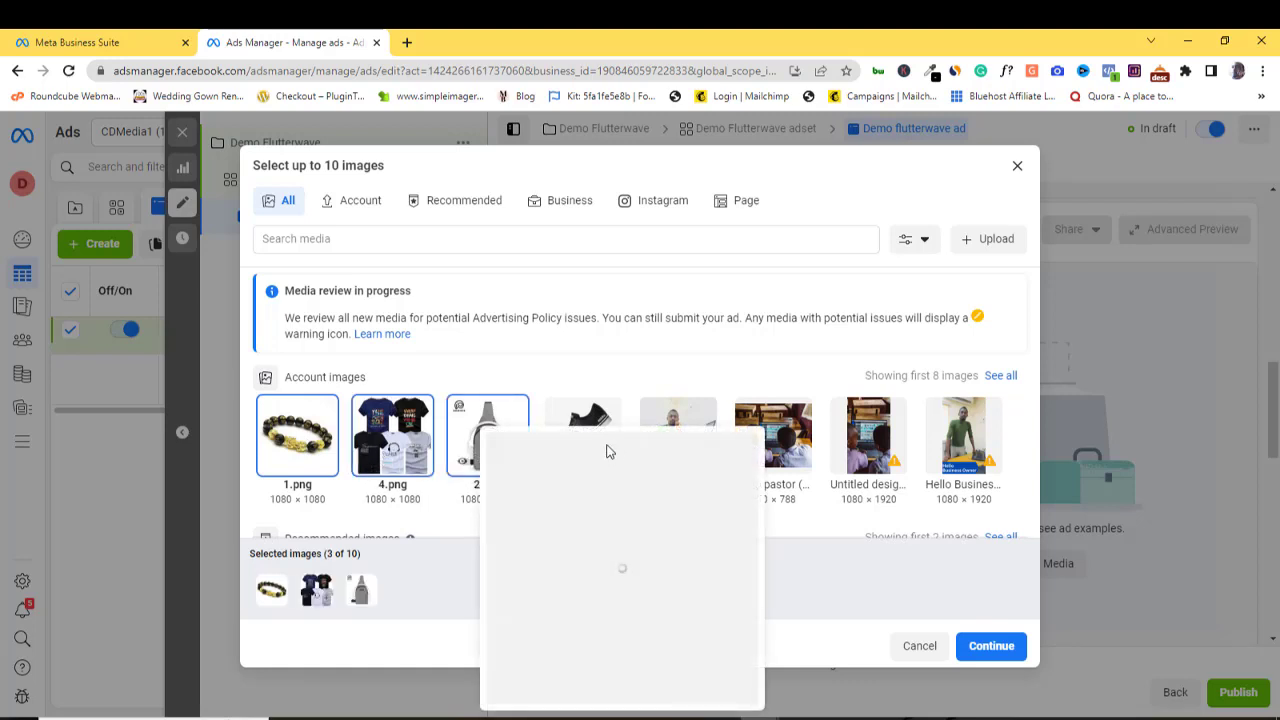
left_click(606, 452)
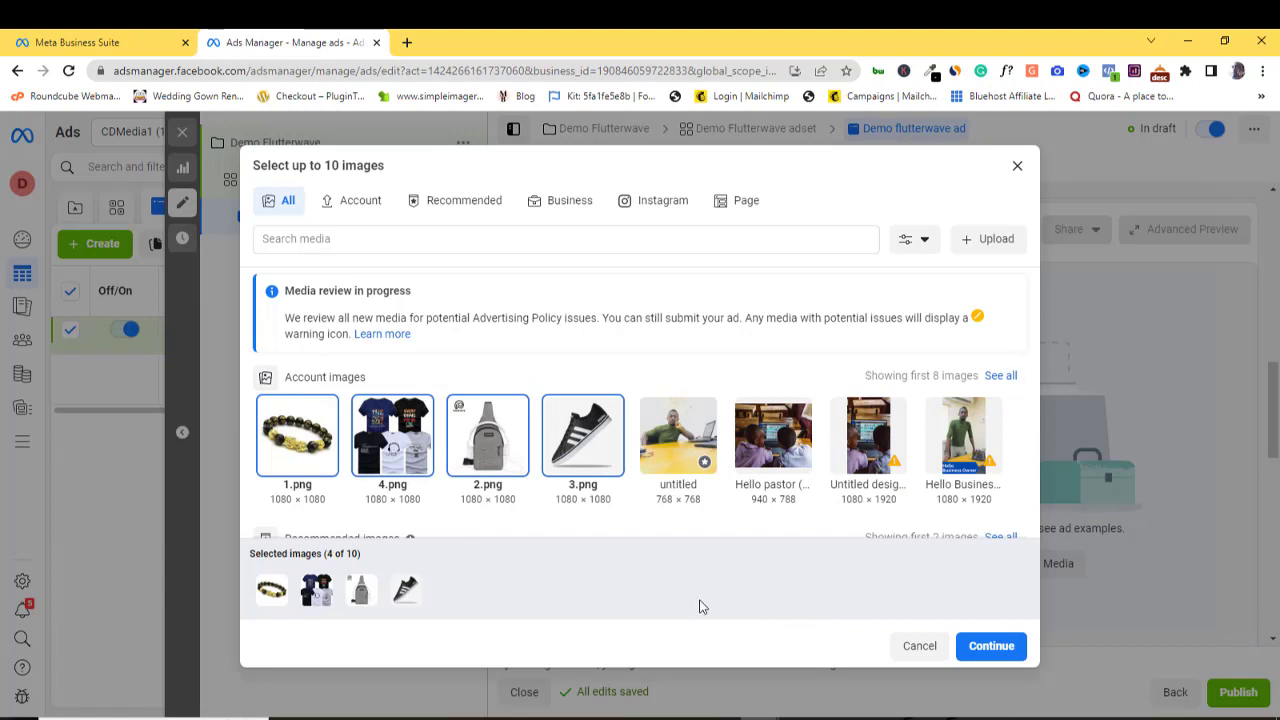
left_click(993, 648)
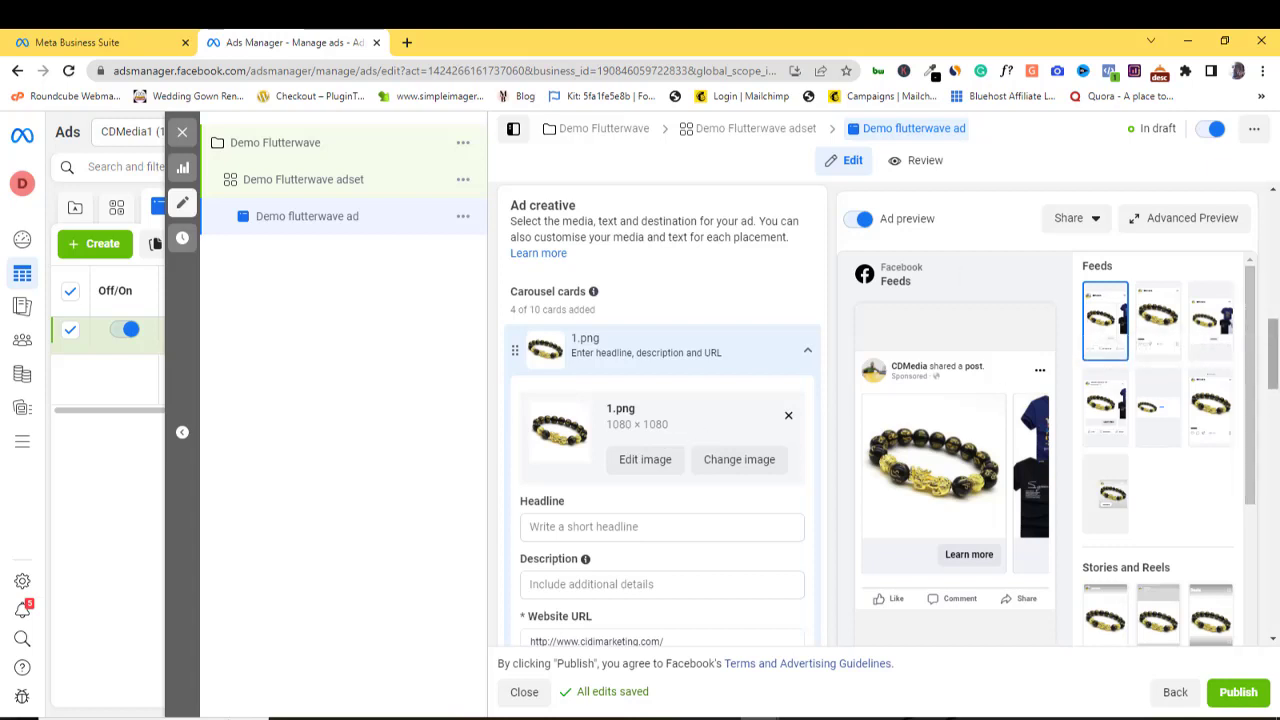
Step: Enter "PRMO!!! Buy One, Get A Gift" as the headline of the bracelet card, 1.png
left_click_drag(1273, 345, 1275, 367)
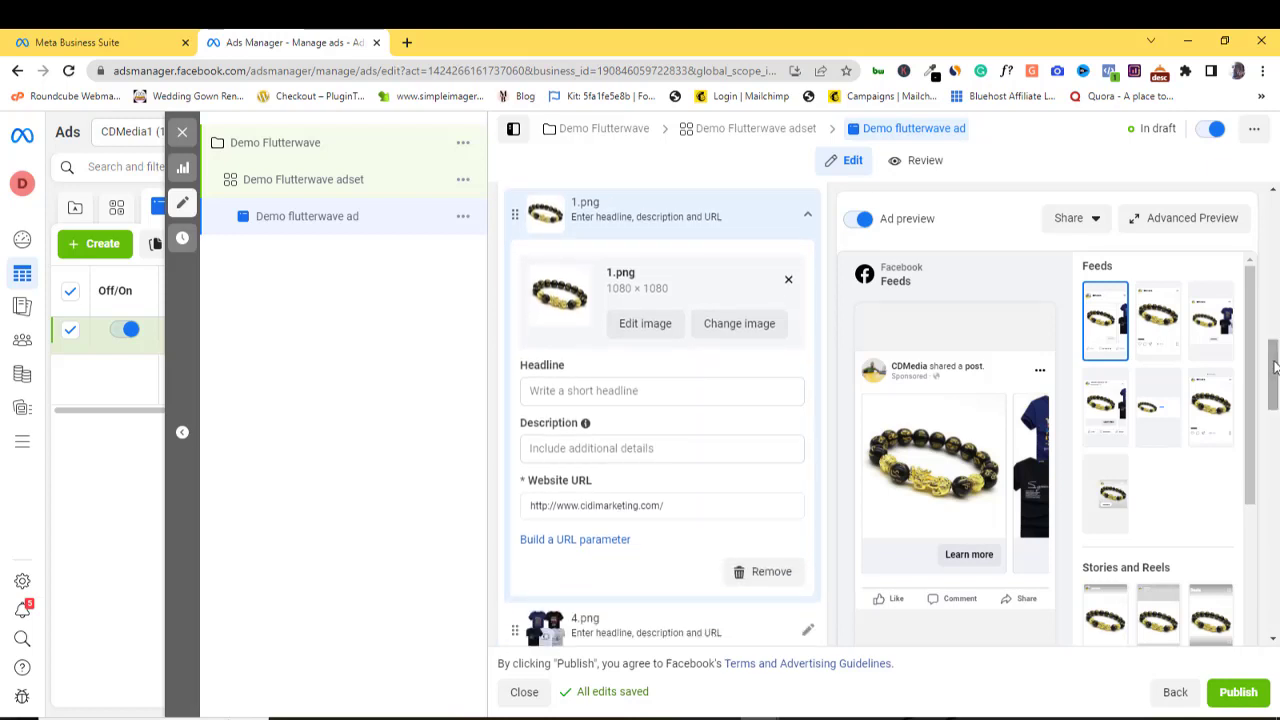
left_click(618, 390)
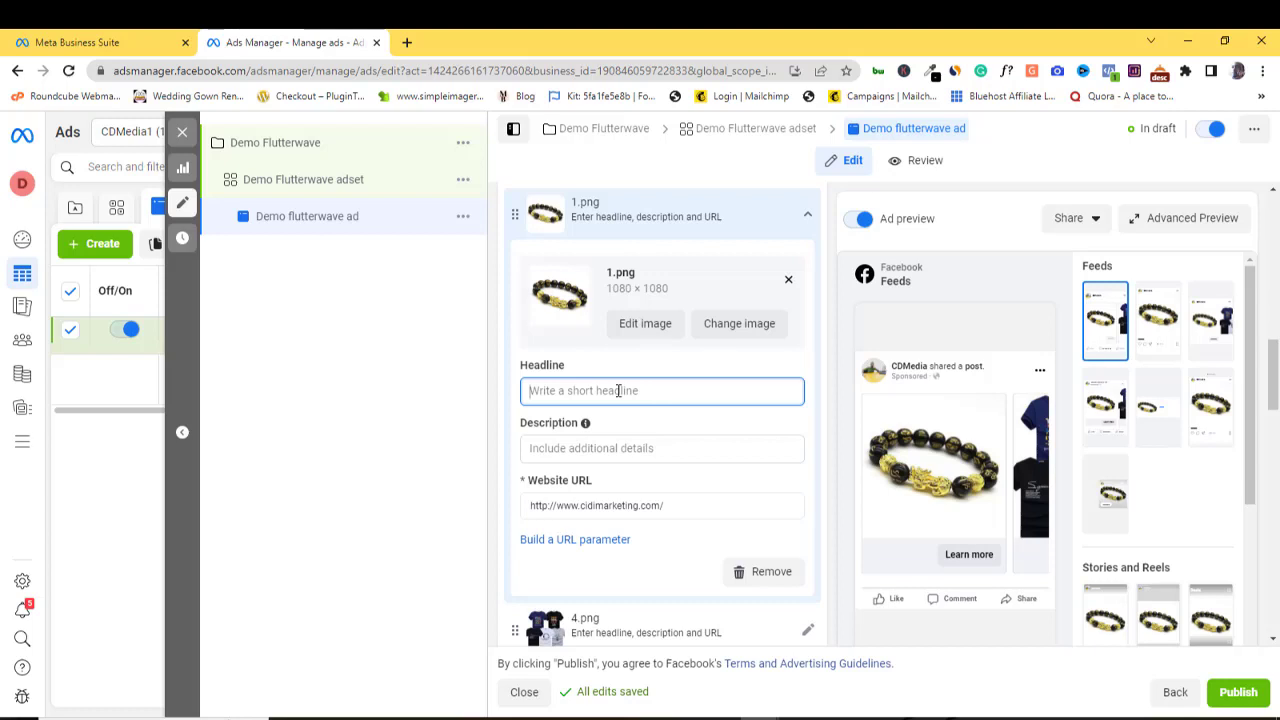
type("PRMO!!!")
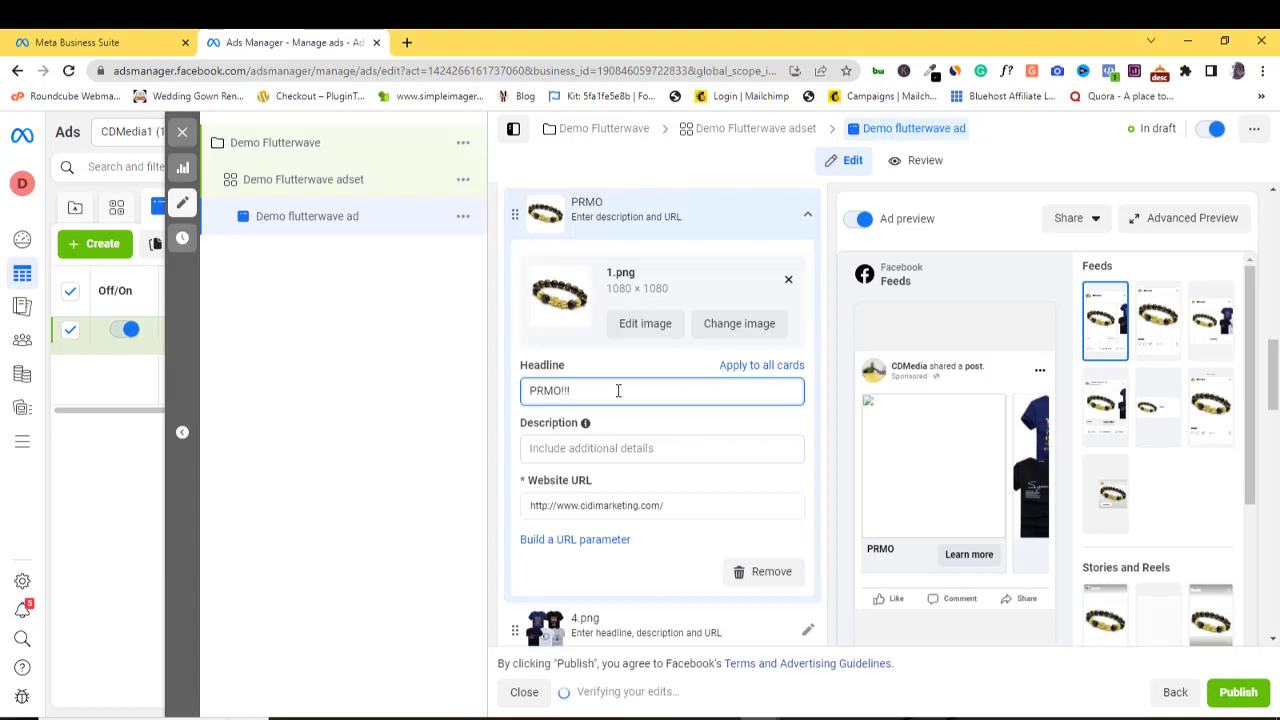
type(" B")
key("BackSpace")
key("BackSpace")
type("Buy O")
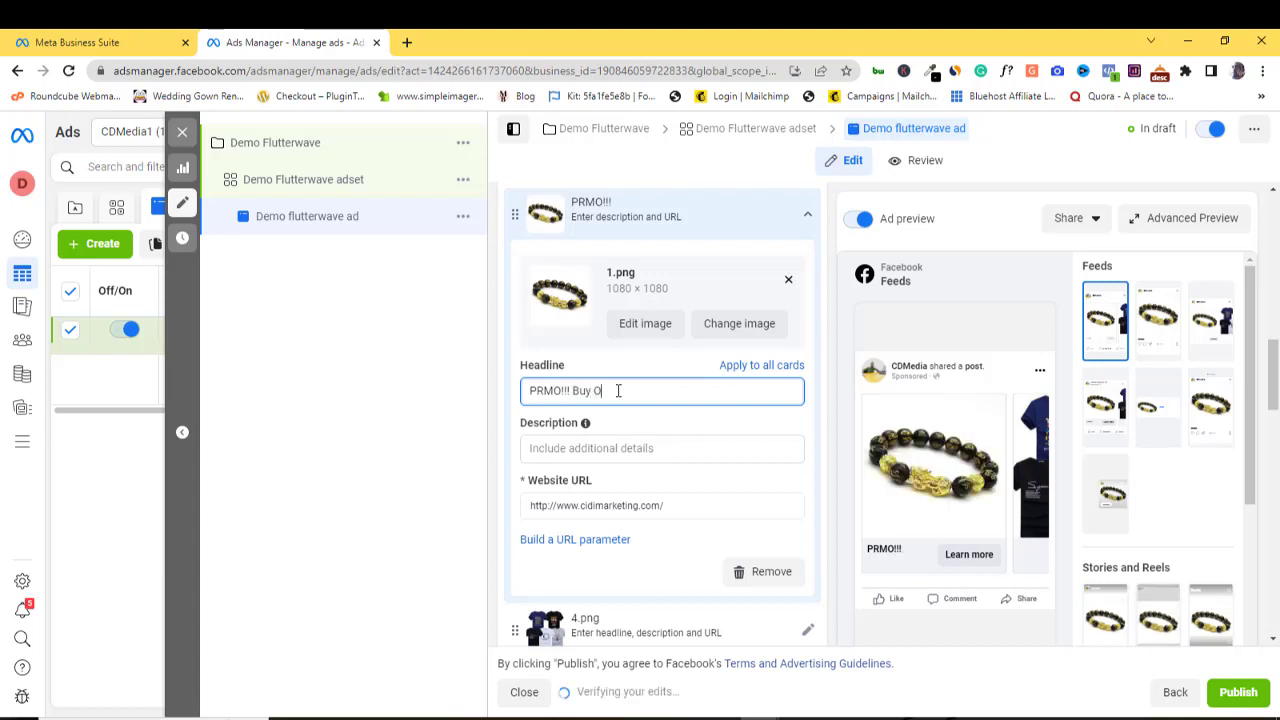
type("ne, Get")
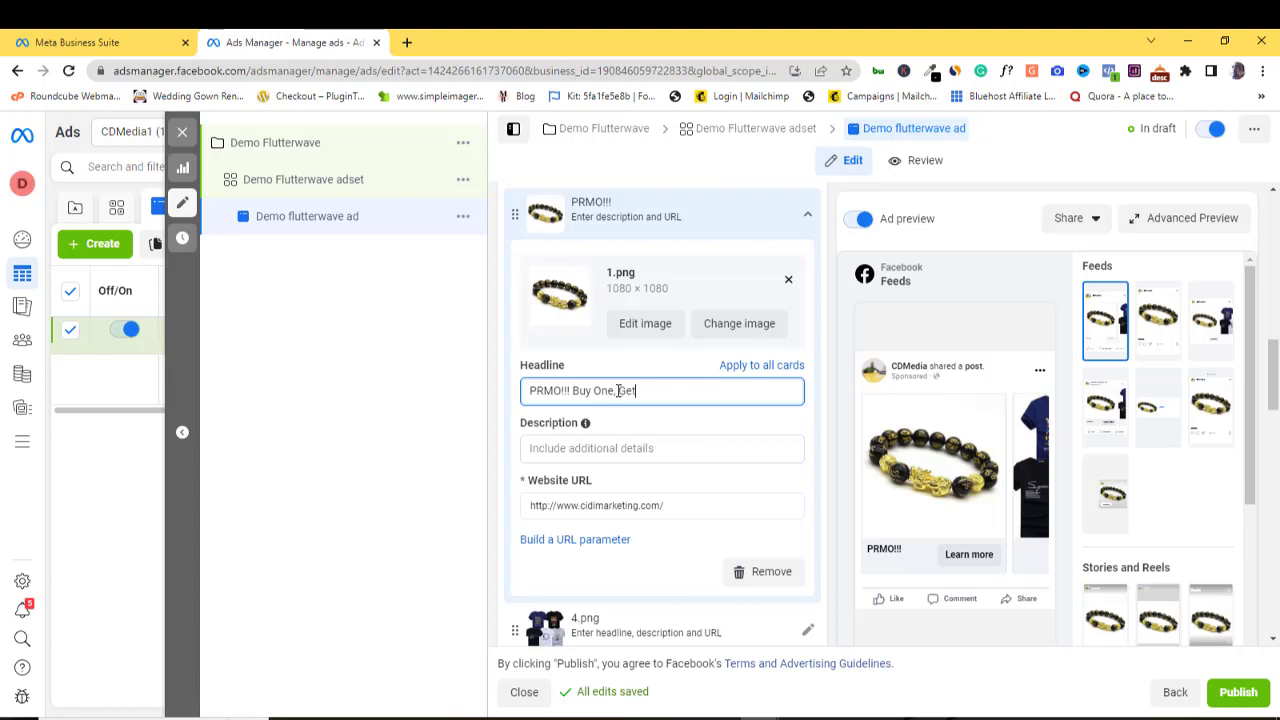
type(" A Gift")
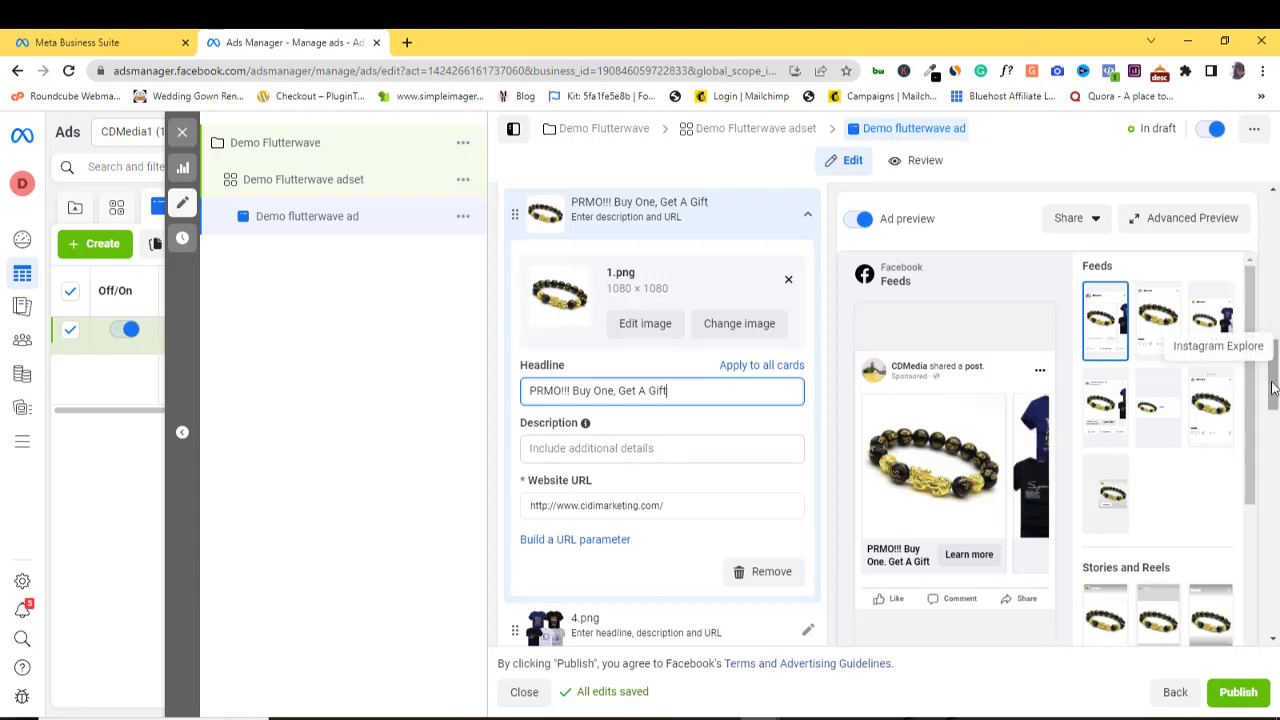
Step: Enter "Get amazing gift in our currently running promo" as the bracelet card's description
left_click_drag(1273, 388, 1273, 400)
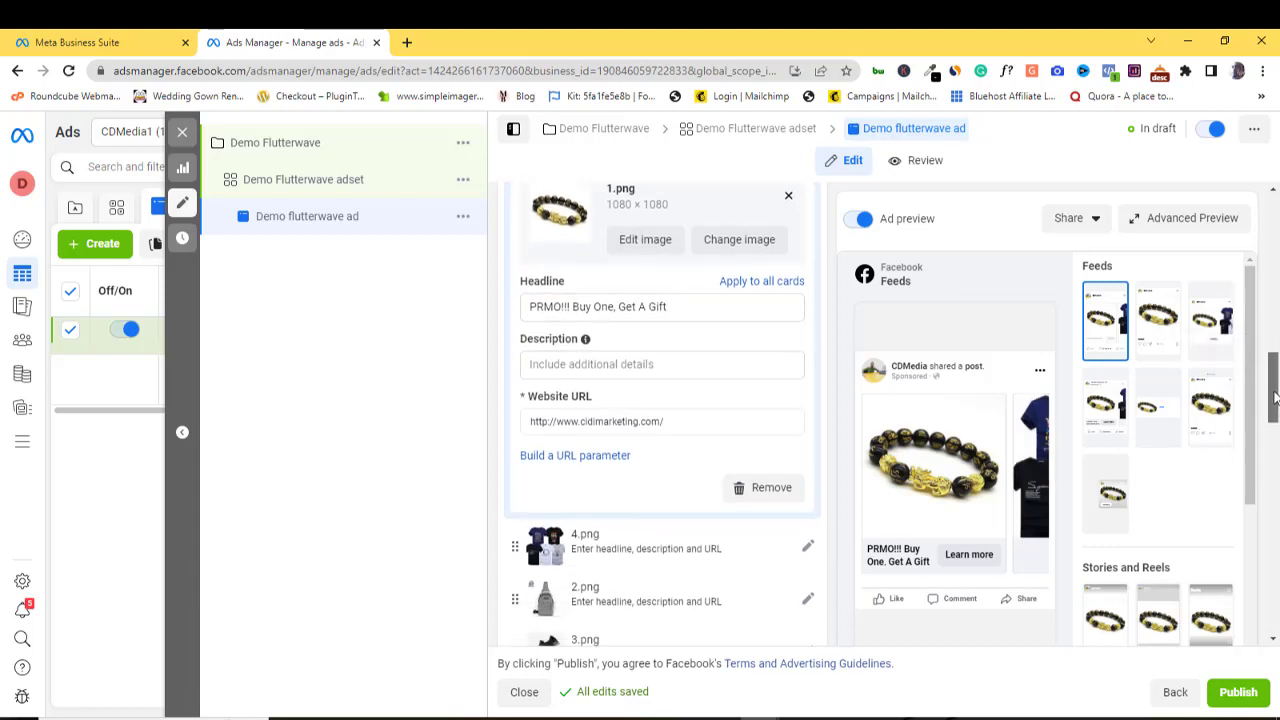
left_click(632, 367)
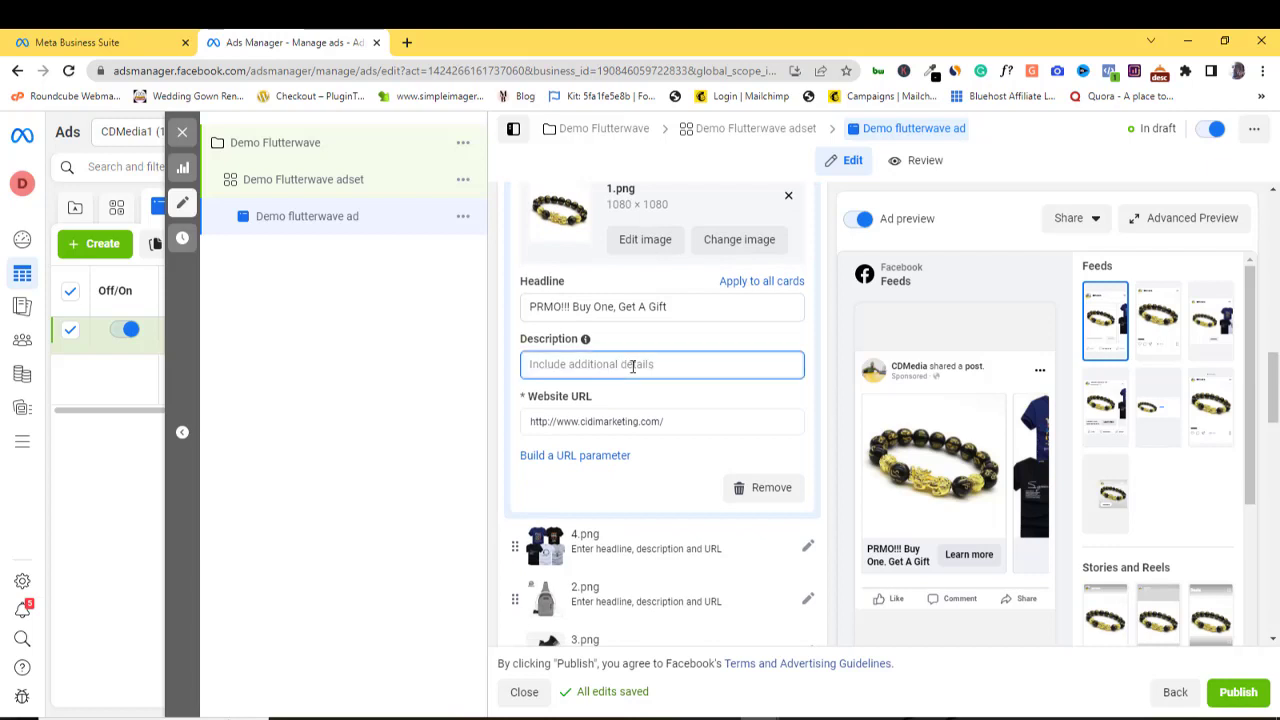
type("Get ")
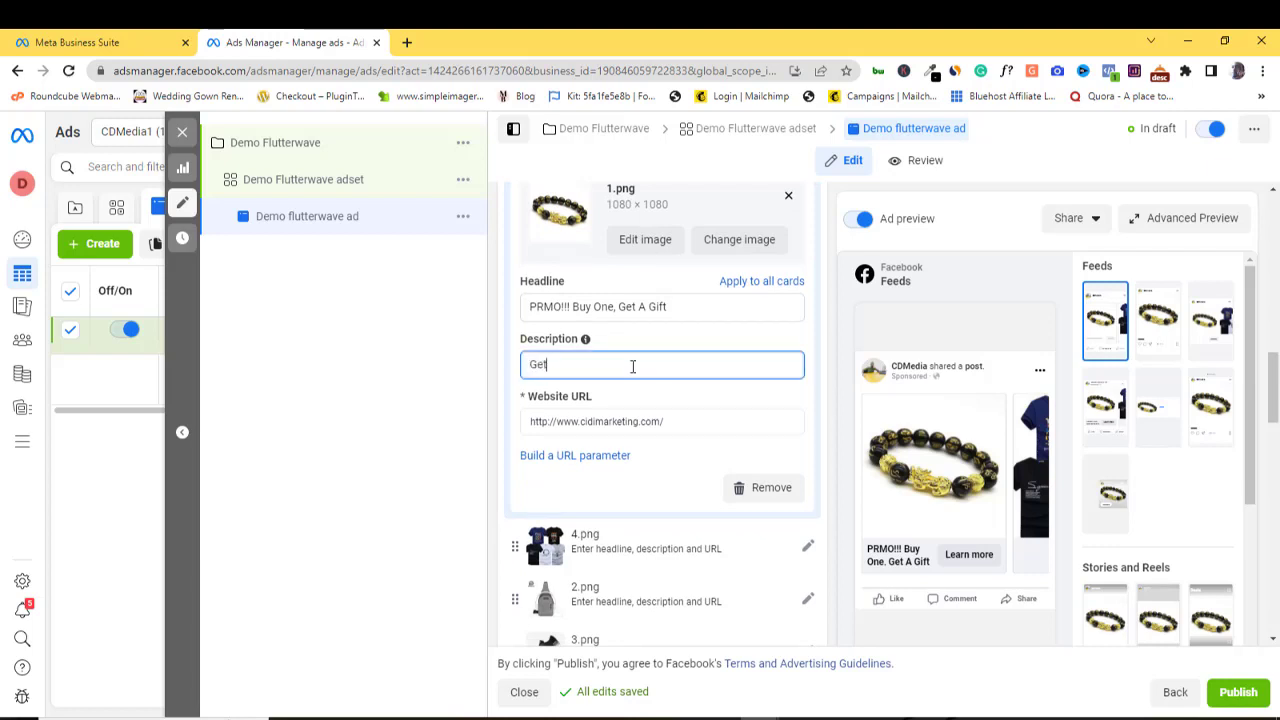
type("amazing gi")
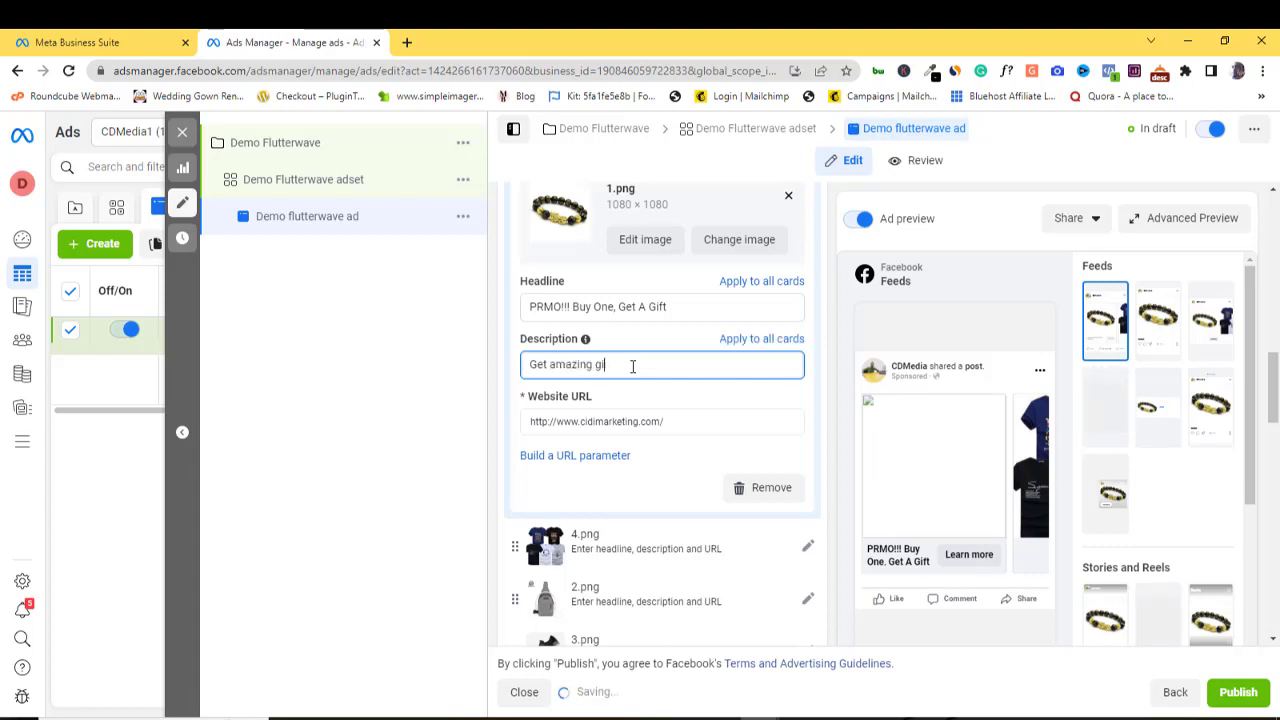
type("ft in our cure")
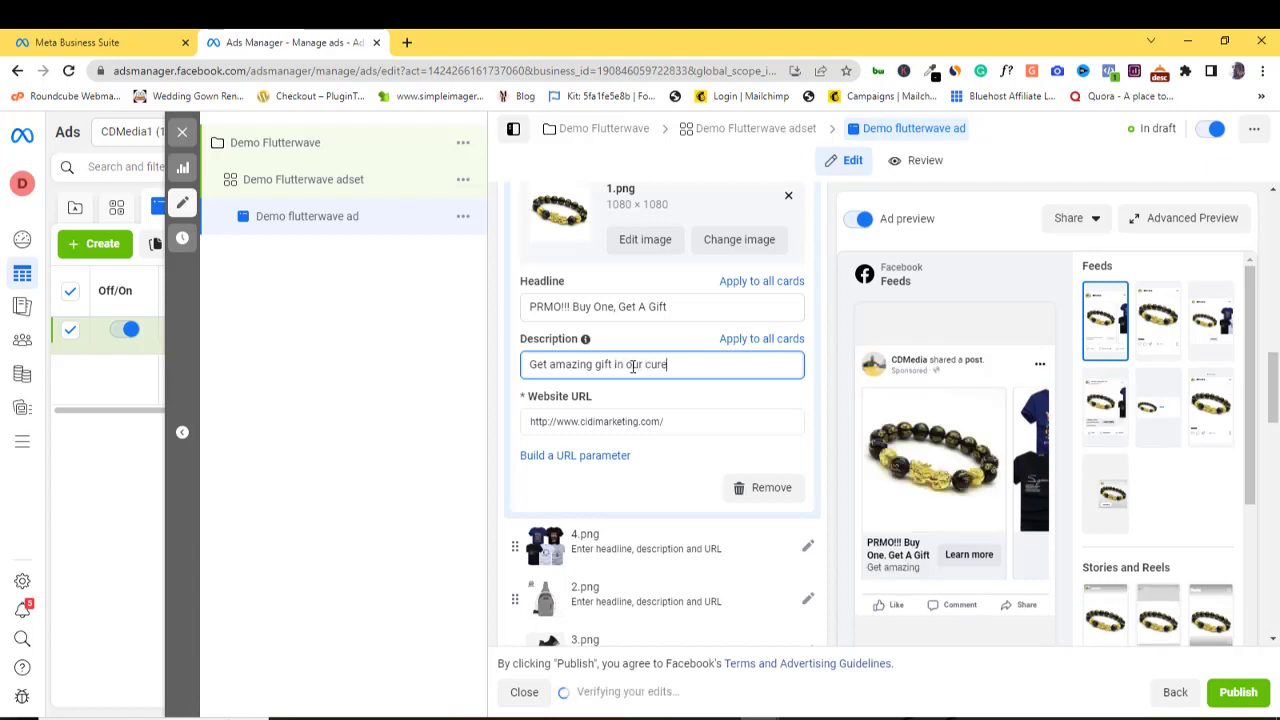
key("BackSpace")
type("rently running pro")
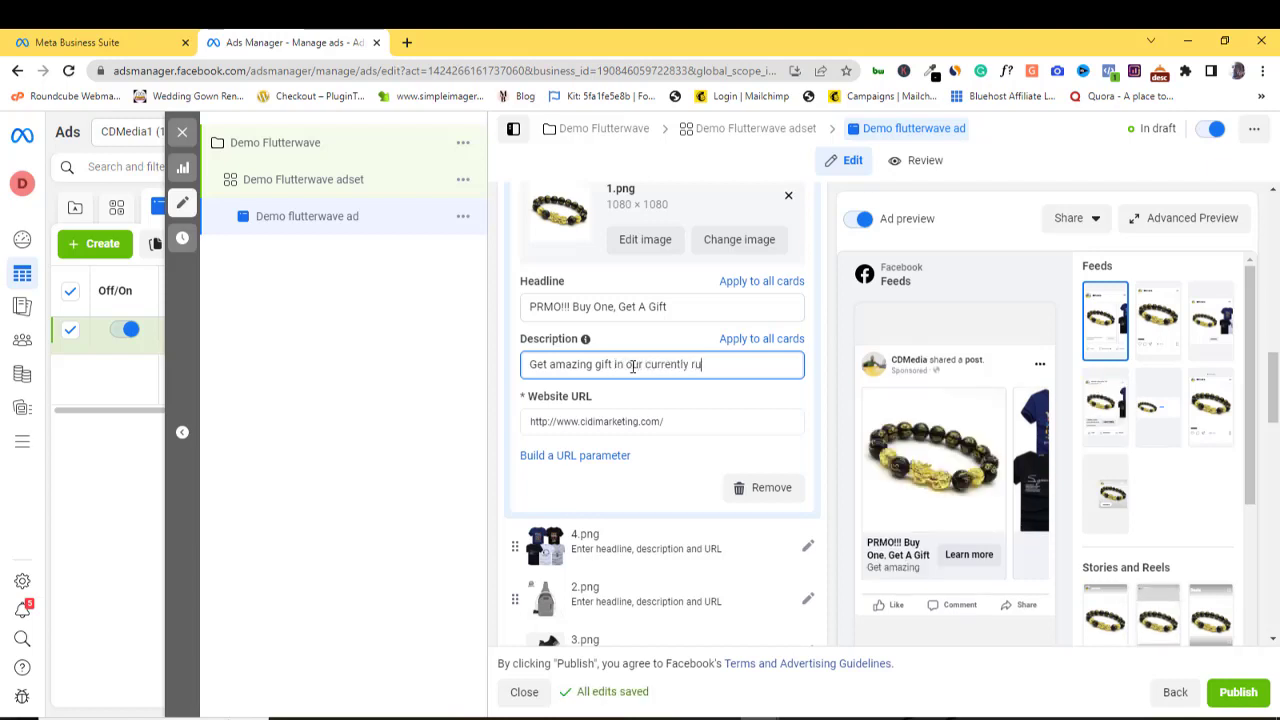
type("mo")
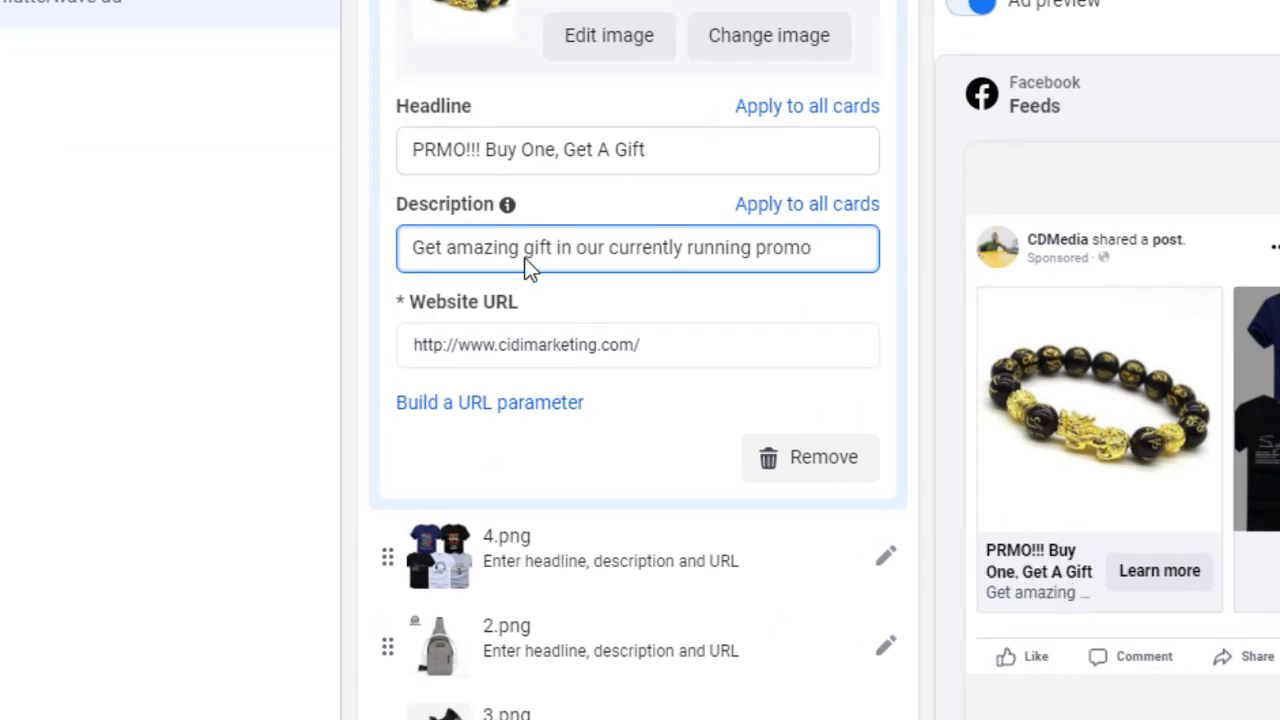
Step: Correct the first word of the bracelet card's headline to "PROMO!!!"
left_click(436, 149)
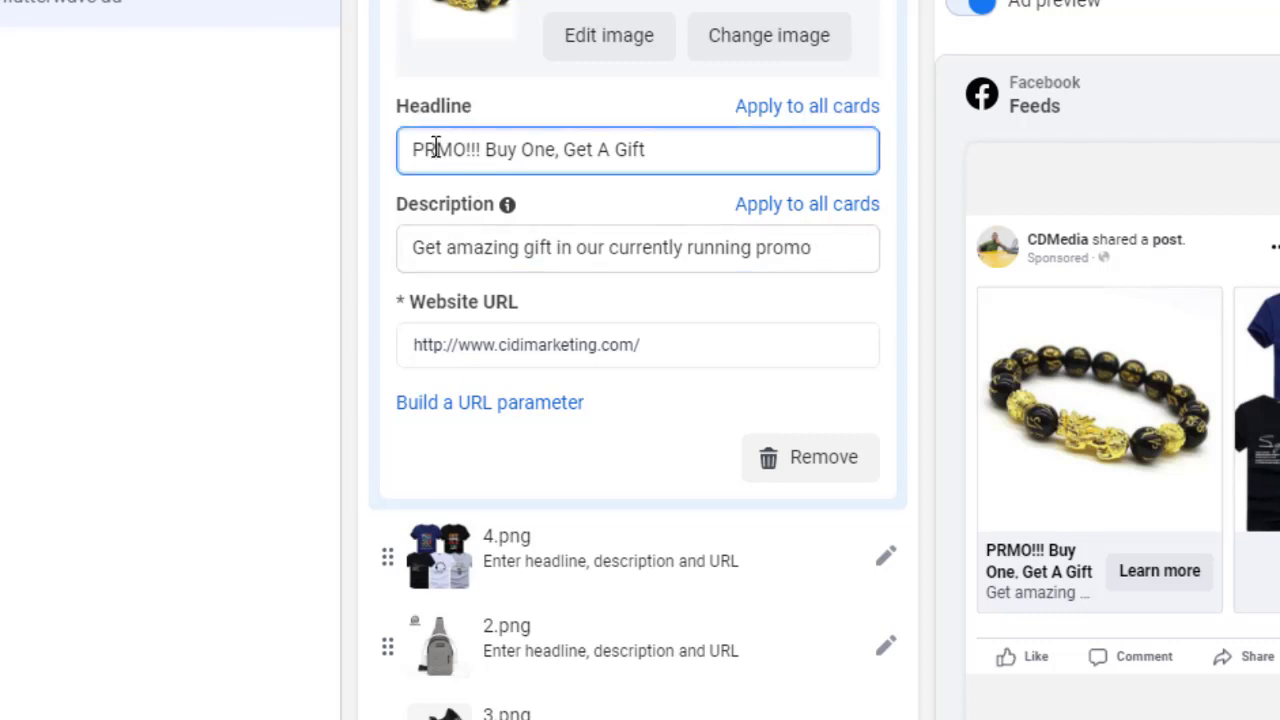
type("O")
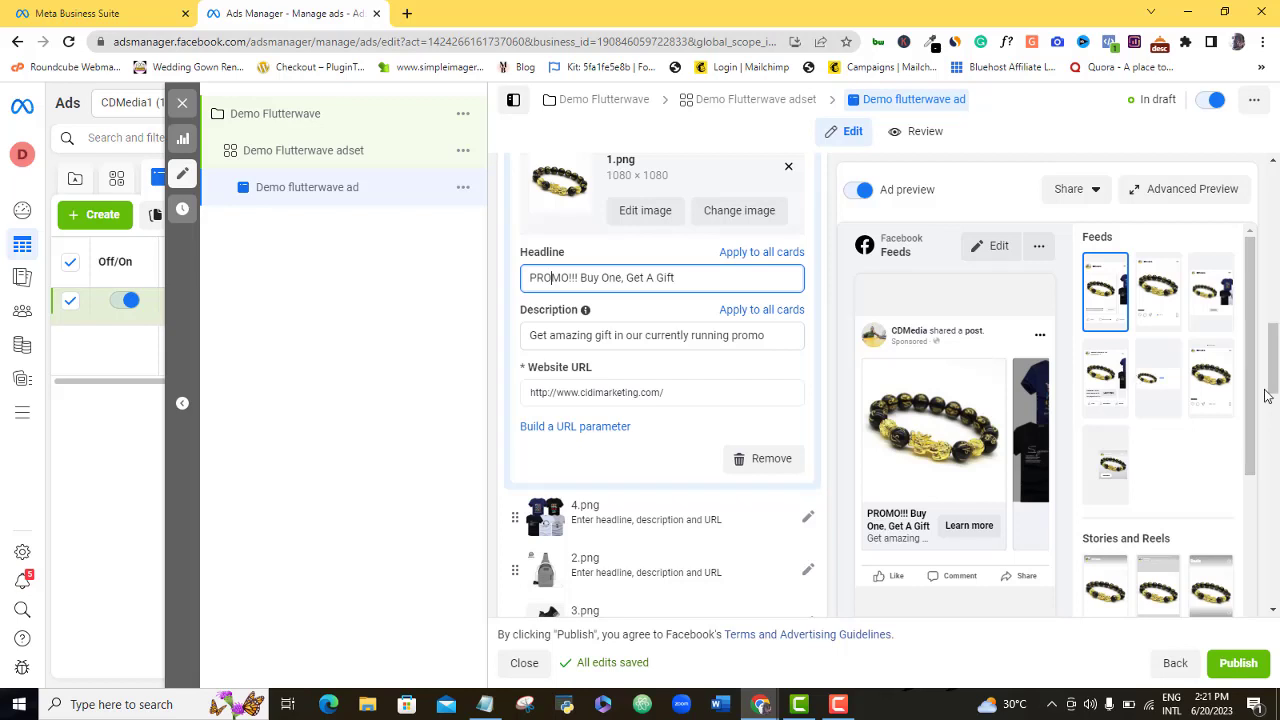
left_click(935, 282)
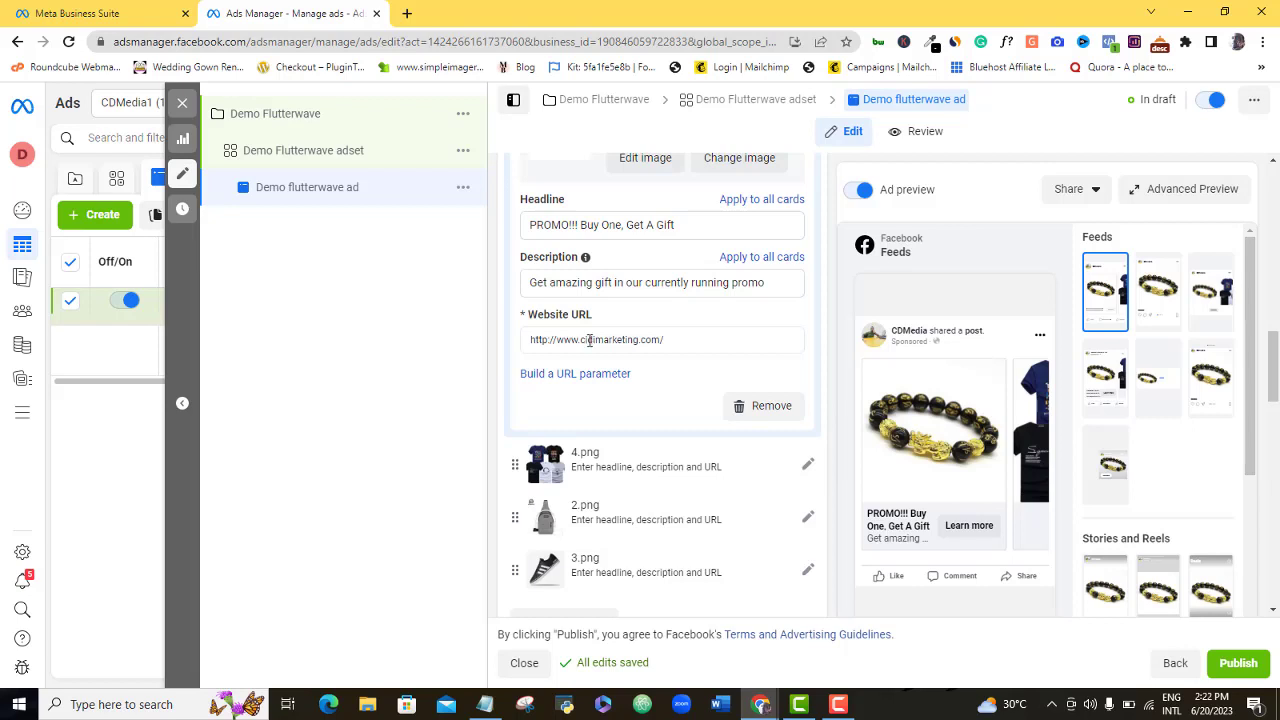
Step: Switch to the Flutterwave dashboard in a new browser tab and copy the leatherproducts store link from the store settings
left_click(408, 13)
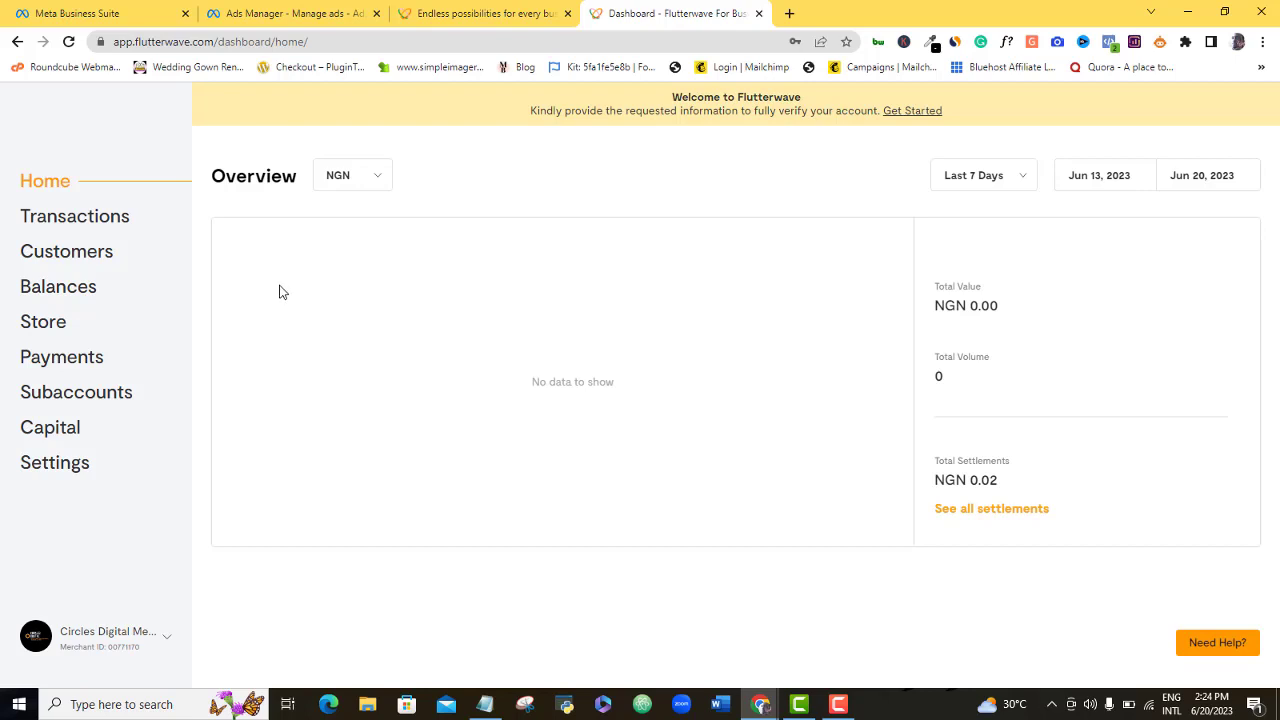
left_click(53, 331)
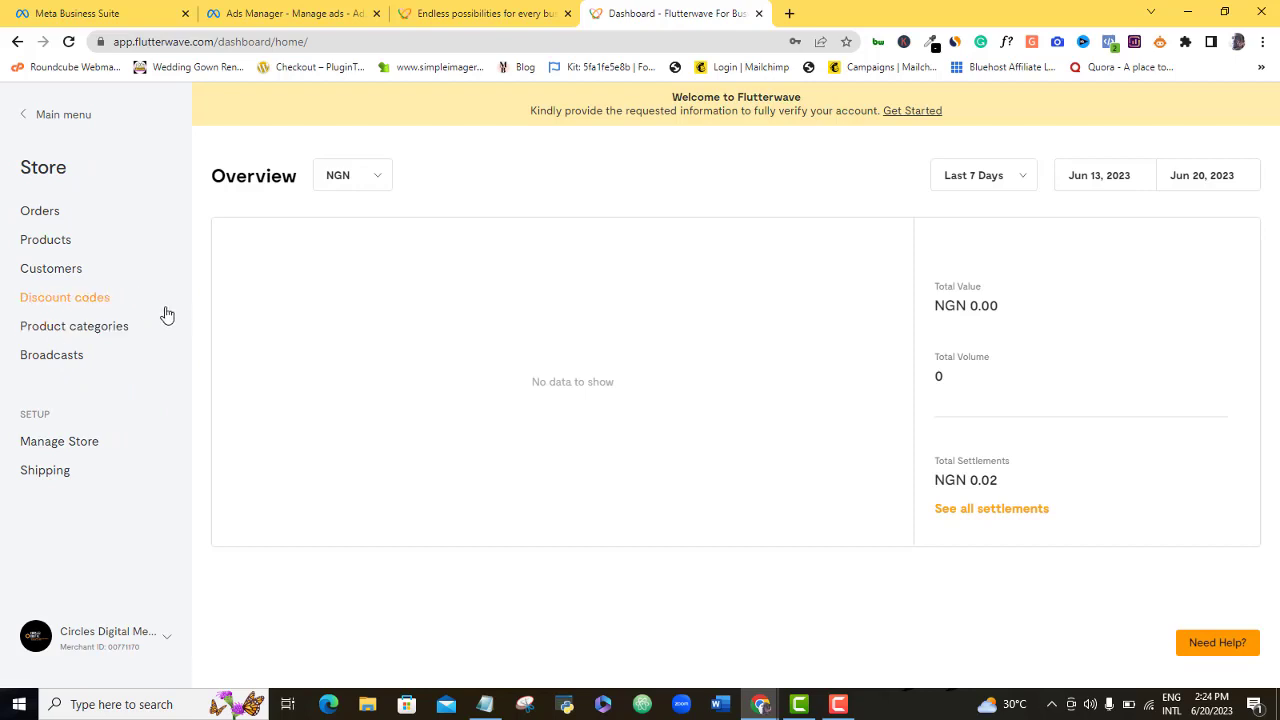
left_click(86, 447)
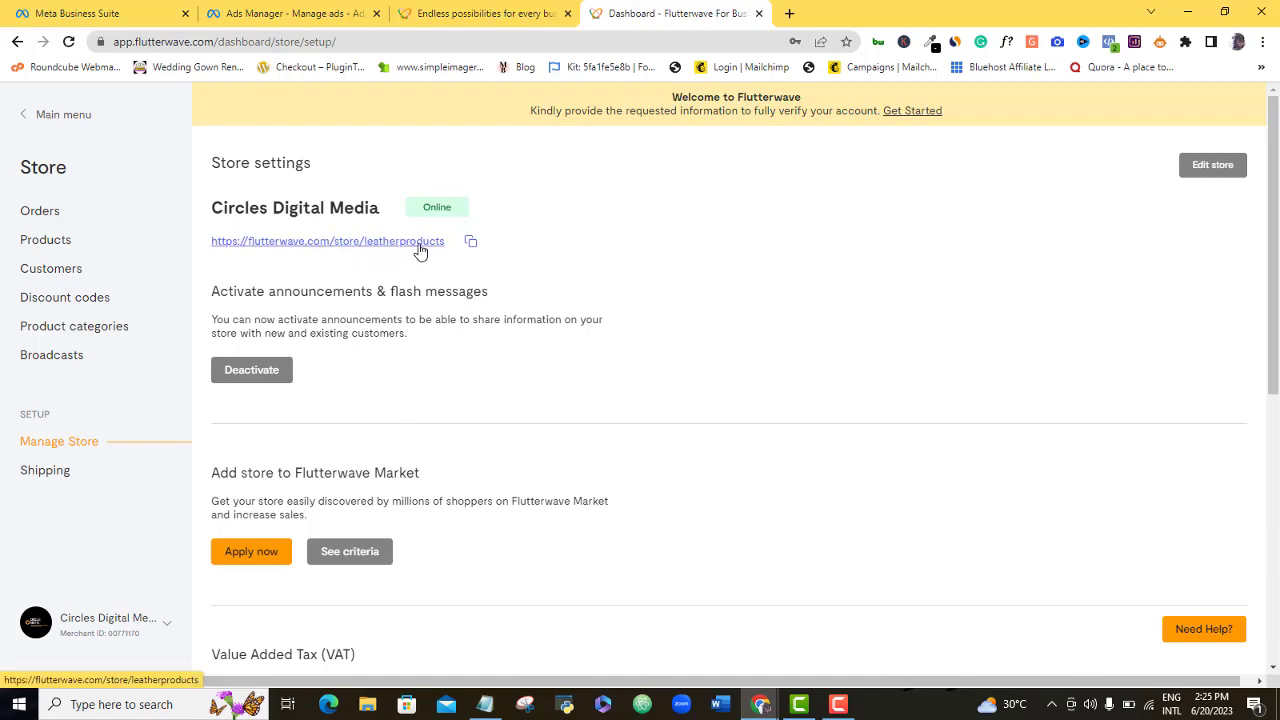
left_click(471, 243)
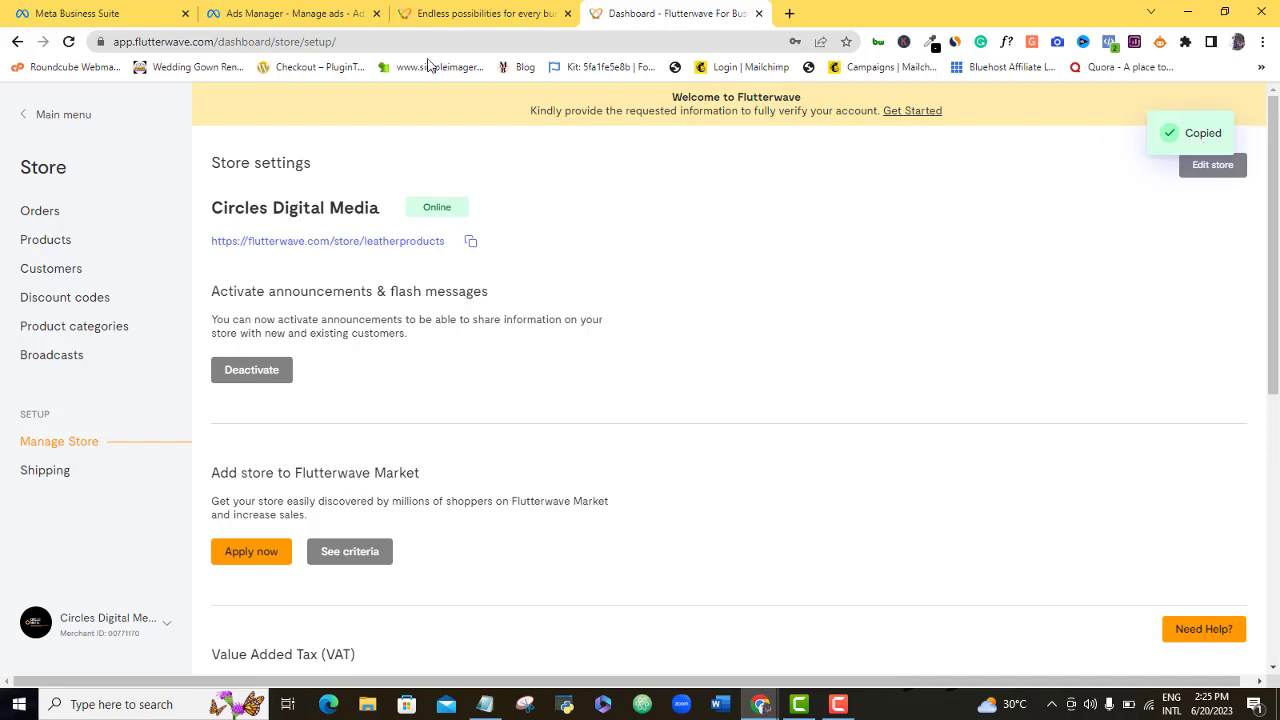
left_click(300, 6)
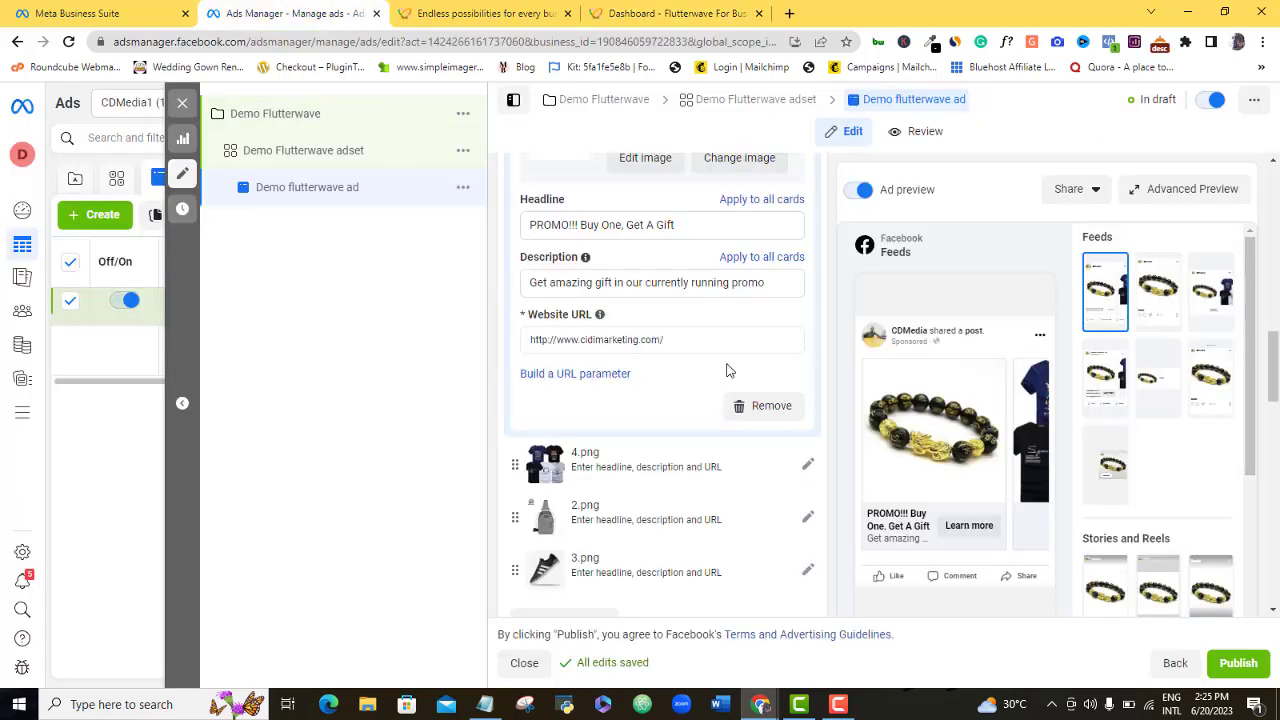
left_click_drag(668, 340, 543, 343)
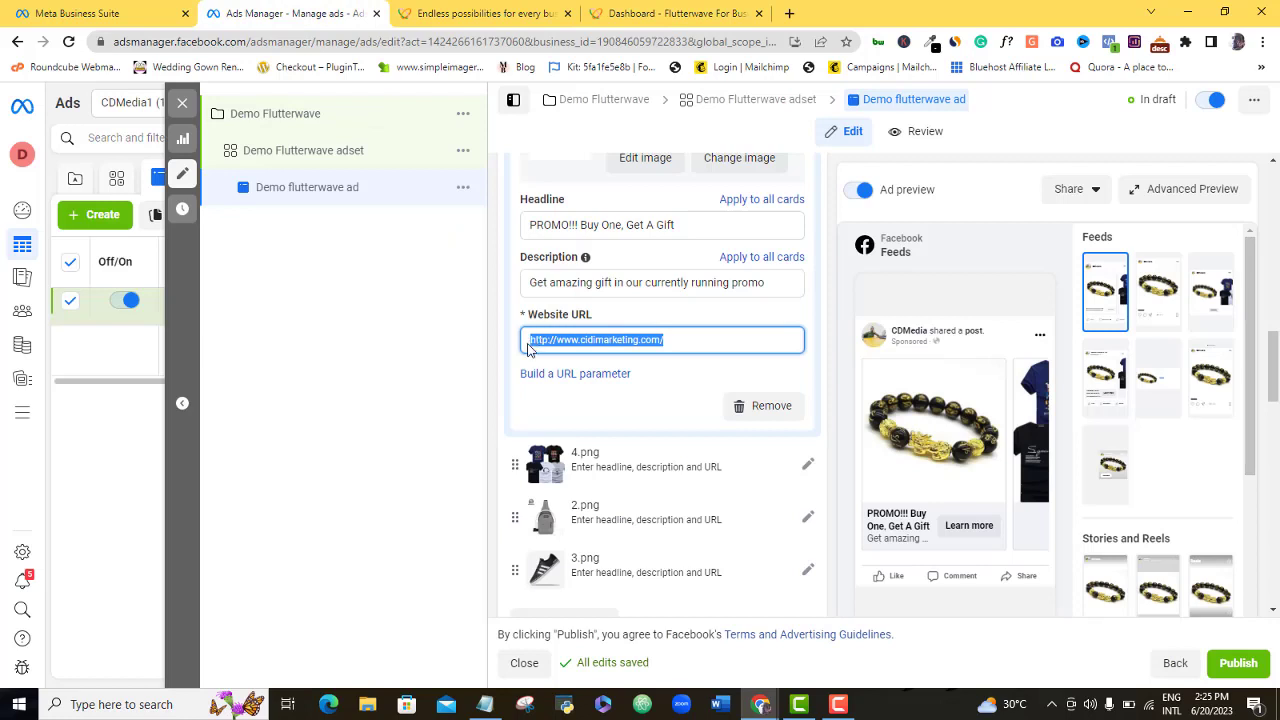
key("ctrl+v")
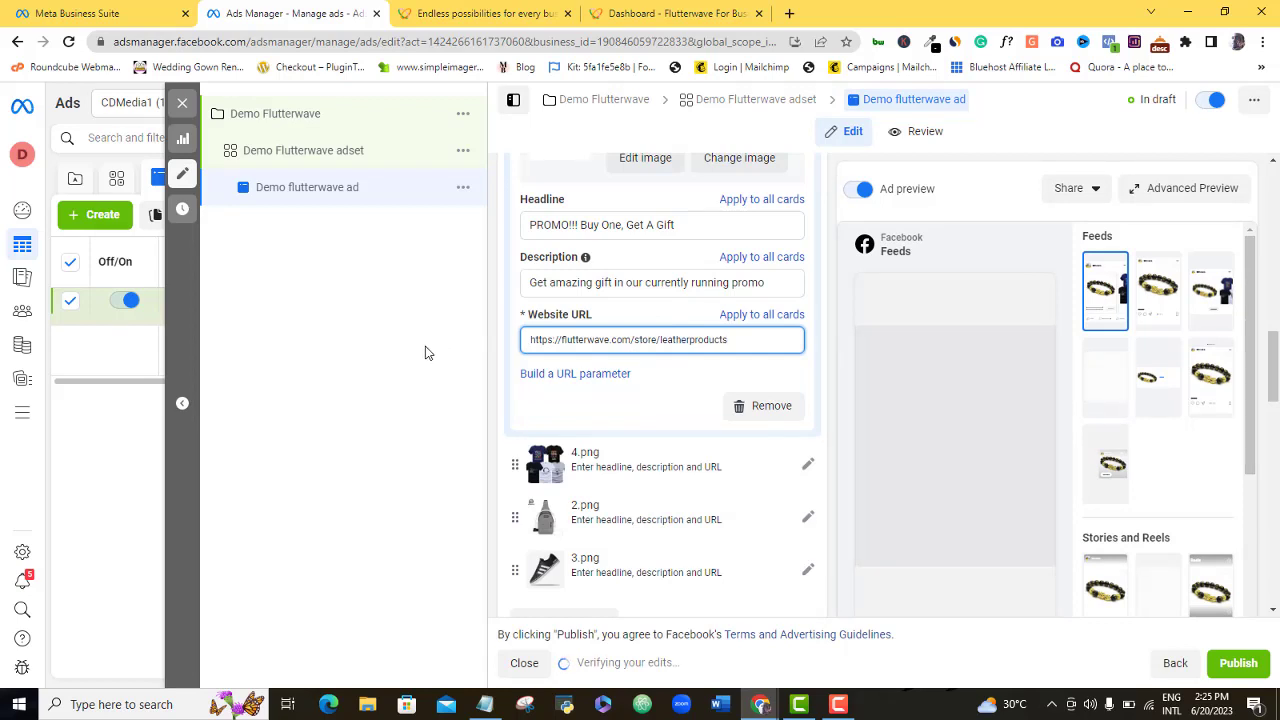
Step: Enter the ad's primary text: "Hey fashion loving guys, once again we are running our once in a year promo."
scroll(648, 337, "down", 1)
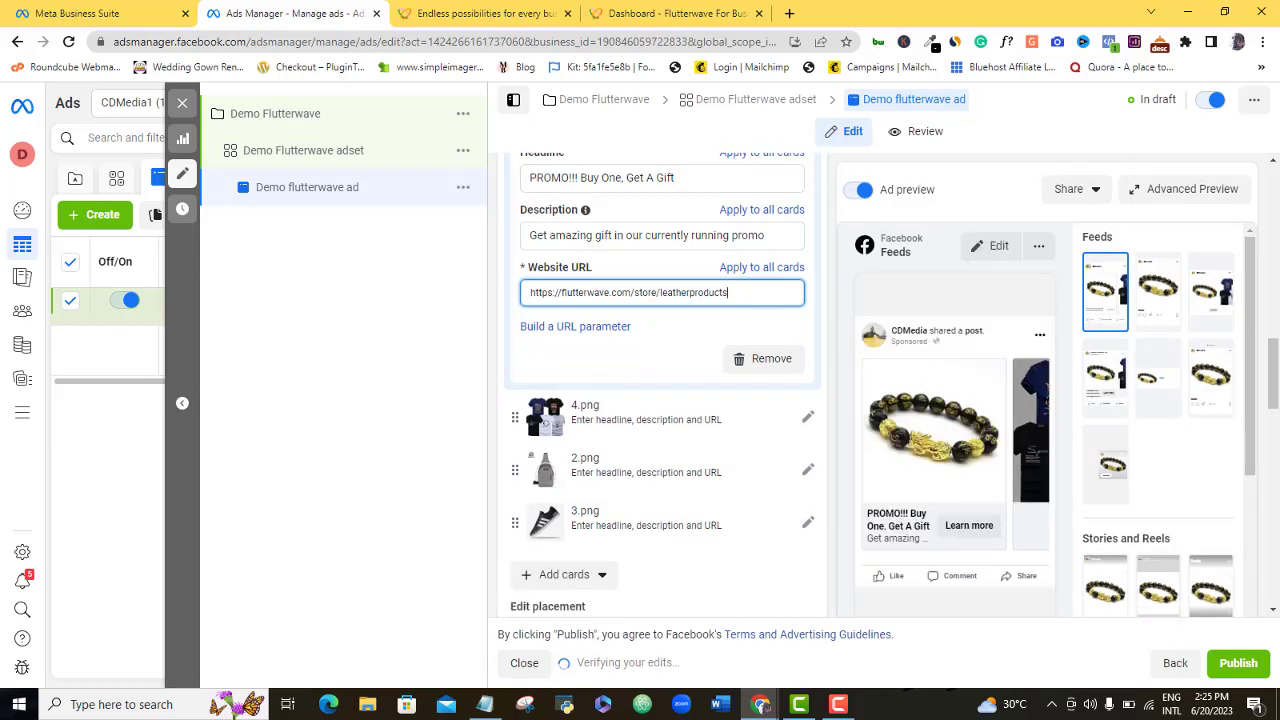
left_click_drag(1245, 392, 1248, 594)
left_click_drag(1274, 390, 1274, 489)
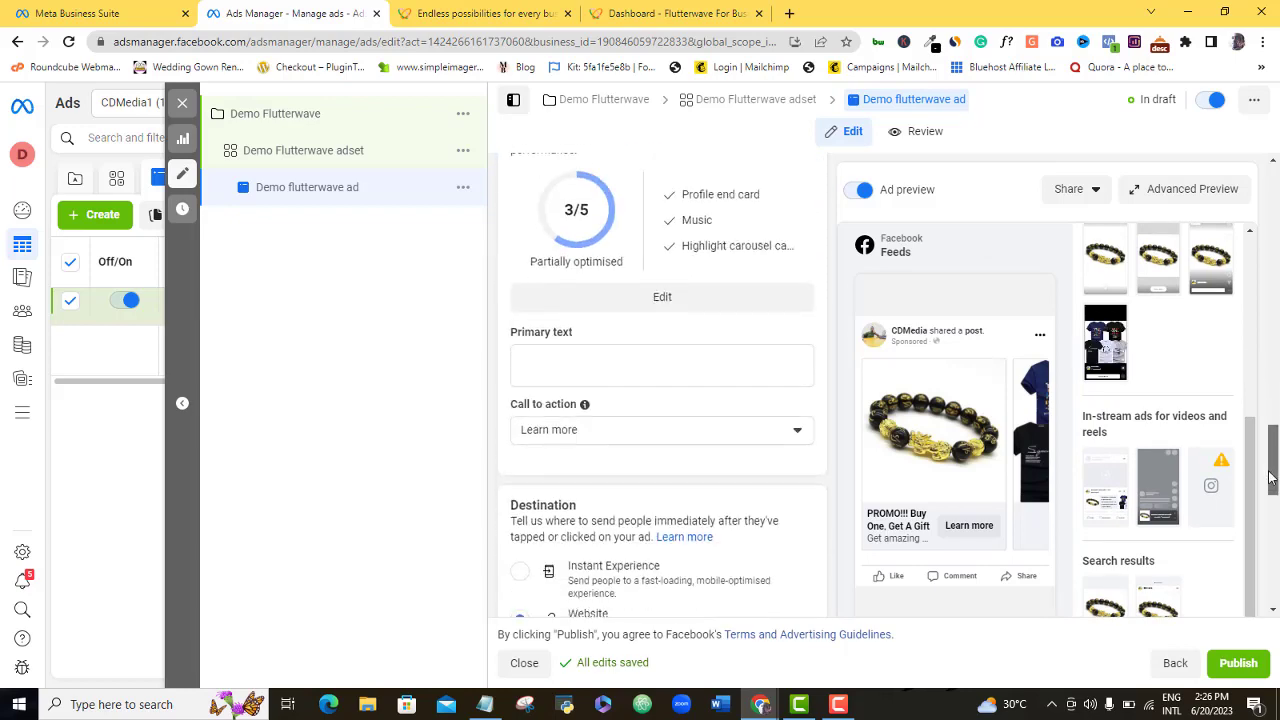
left_click(673, 364)
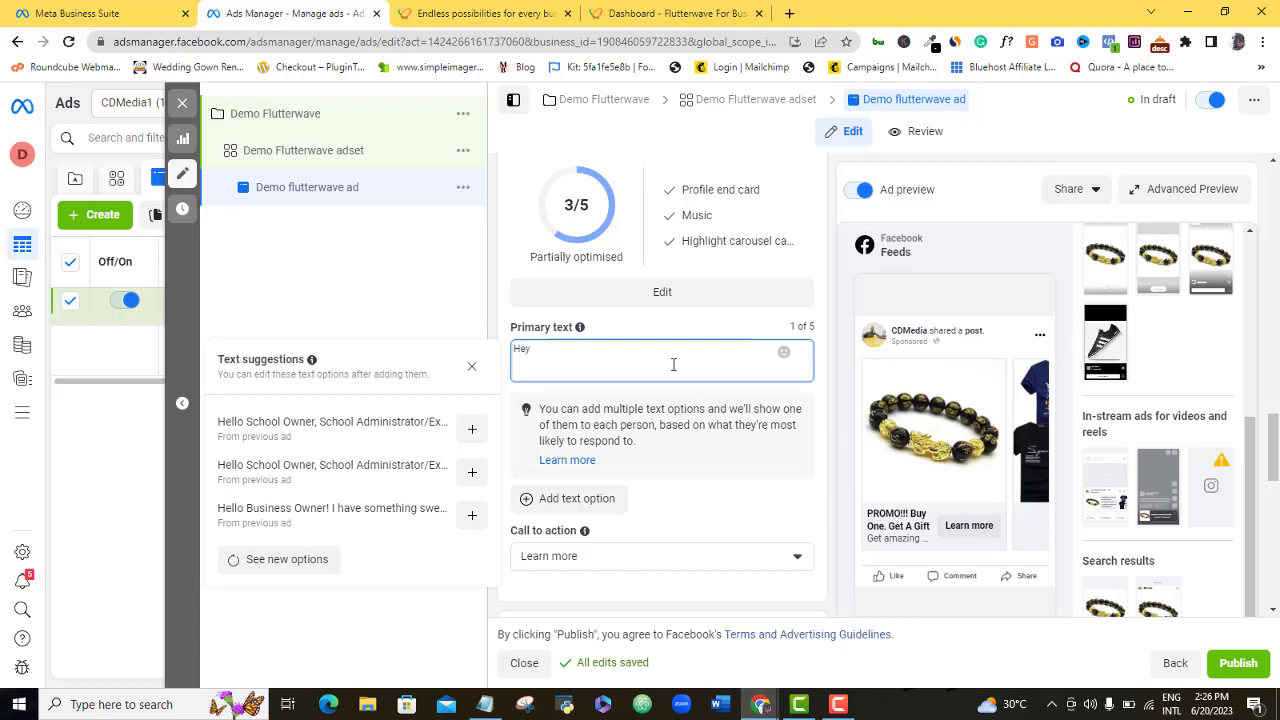
type("Hey fashion")
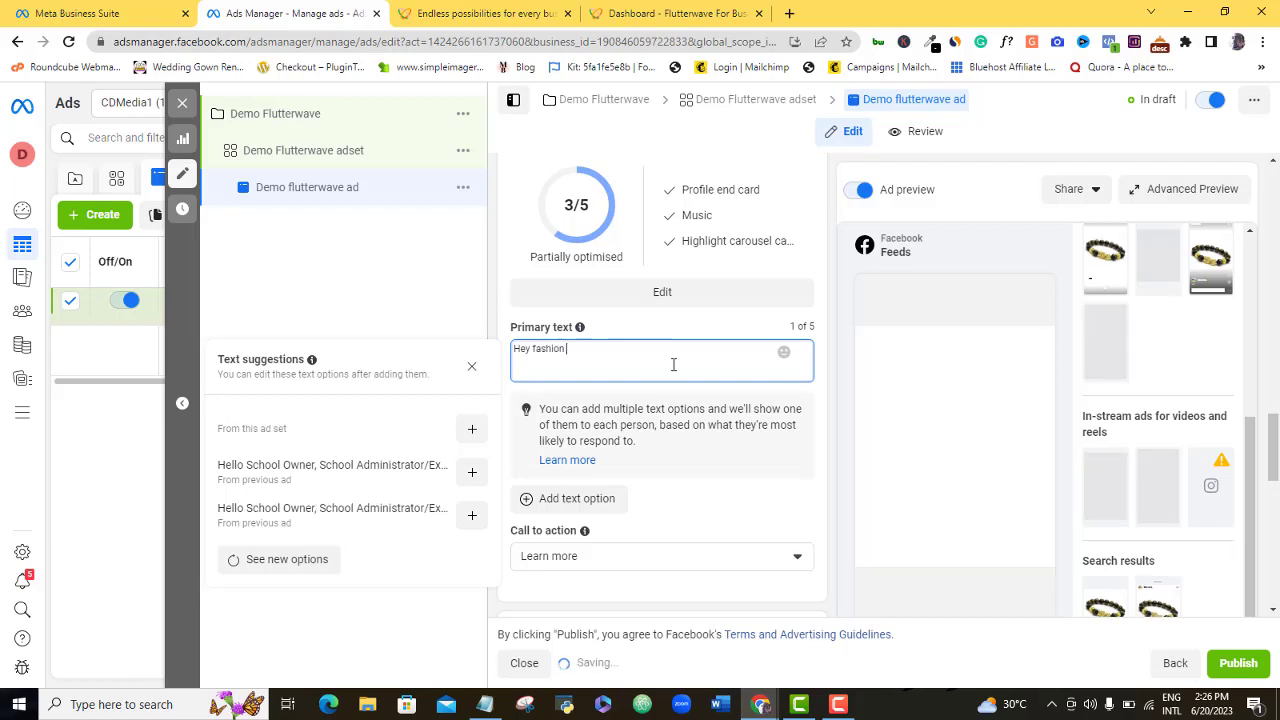
type(" loving guy")
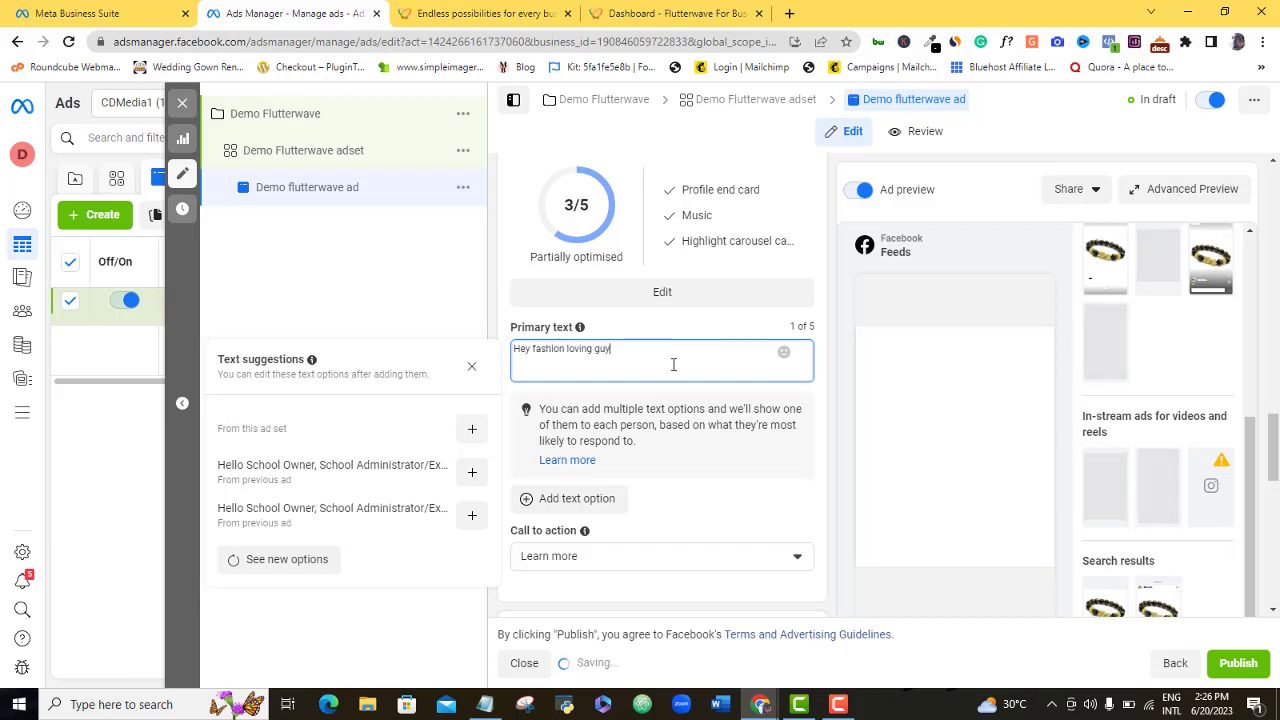
type("s, once again we are running our once in a year promo.")
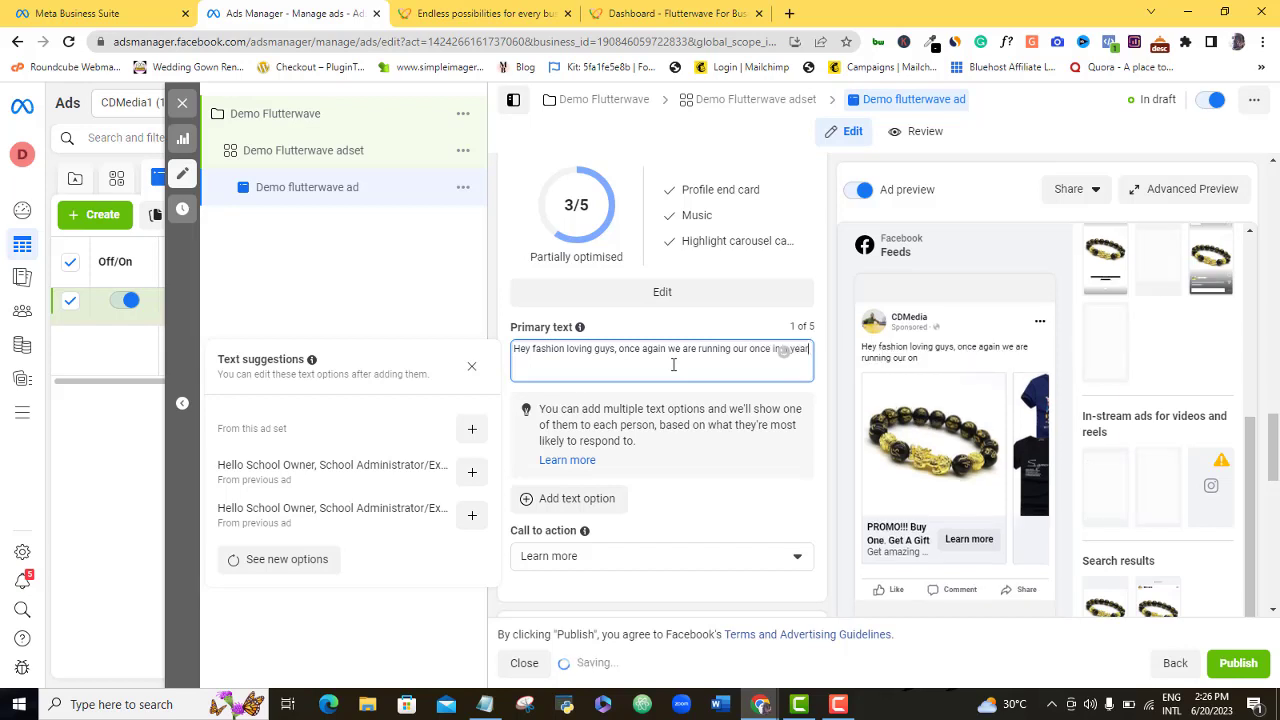
Step: Add "Take advantage of it before time runs out on you !" to the primary text as a new paragraph after a blank line
key("Return")
type("Take advantage of it before time runs out on you")
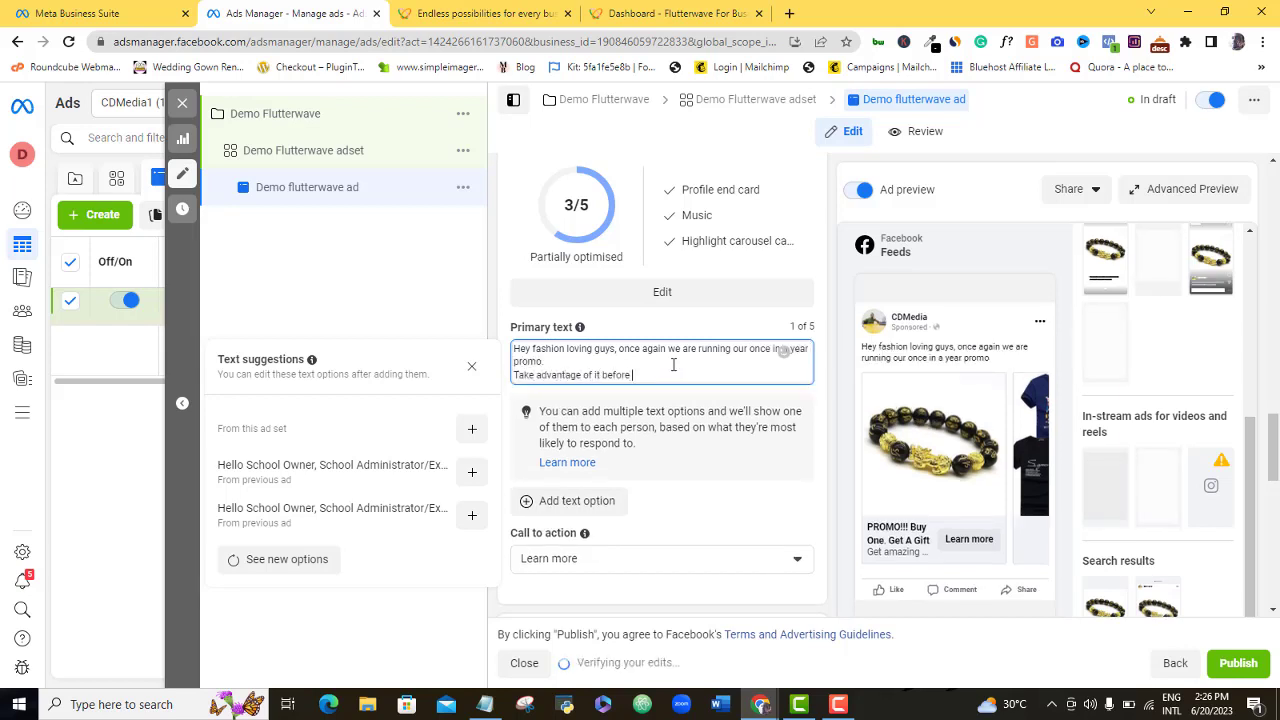
left_click(566, 364)
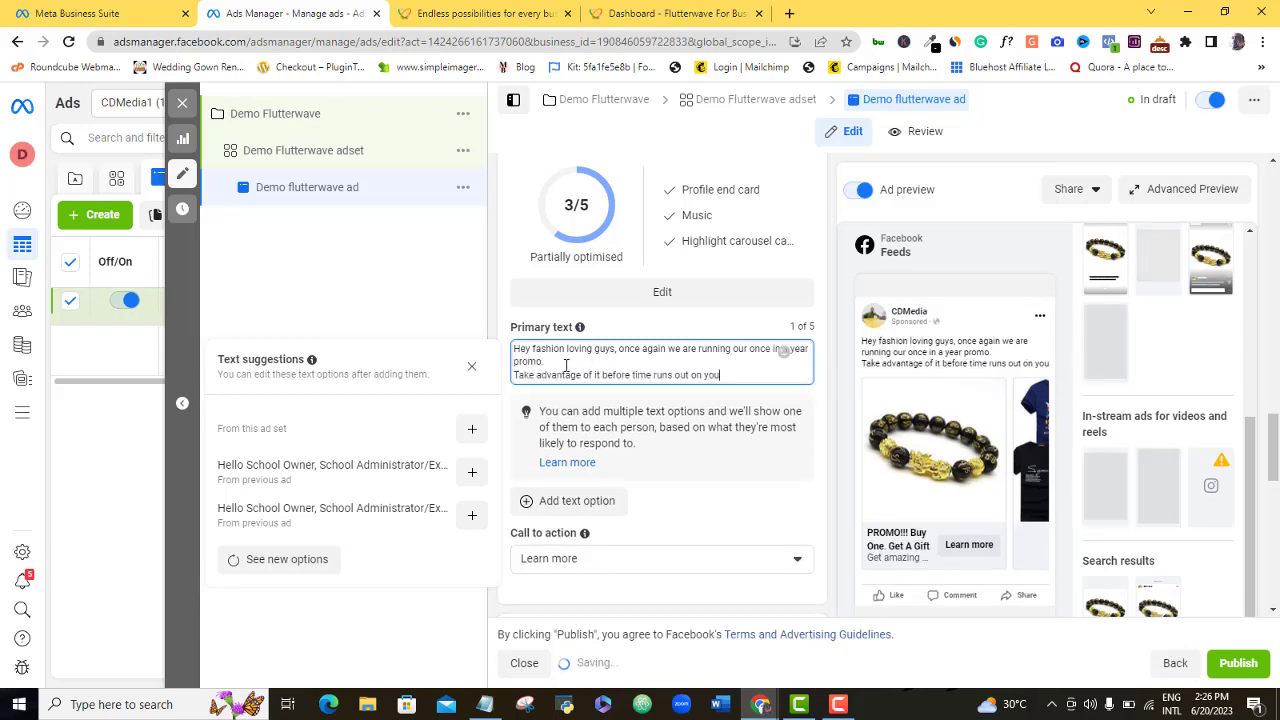
key("Return")
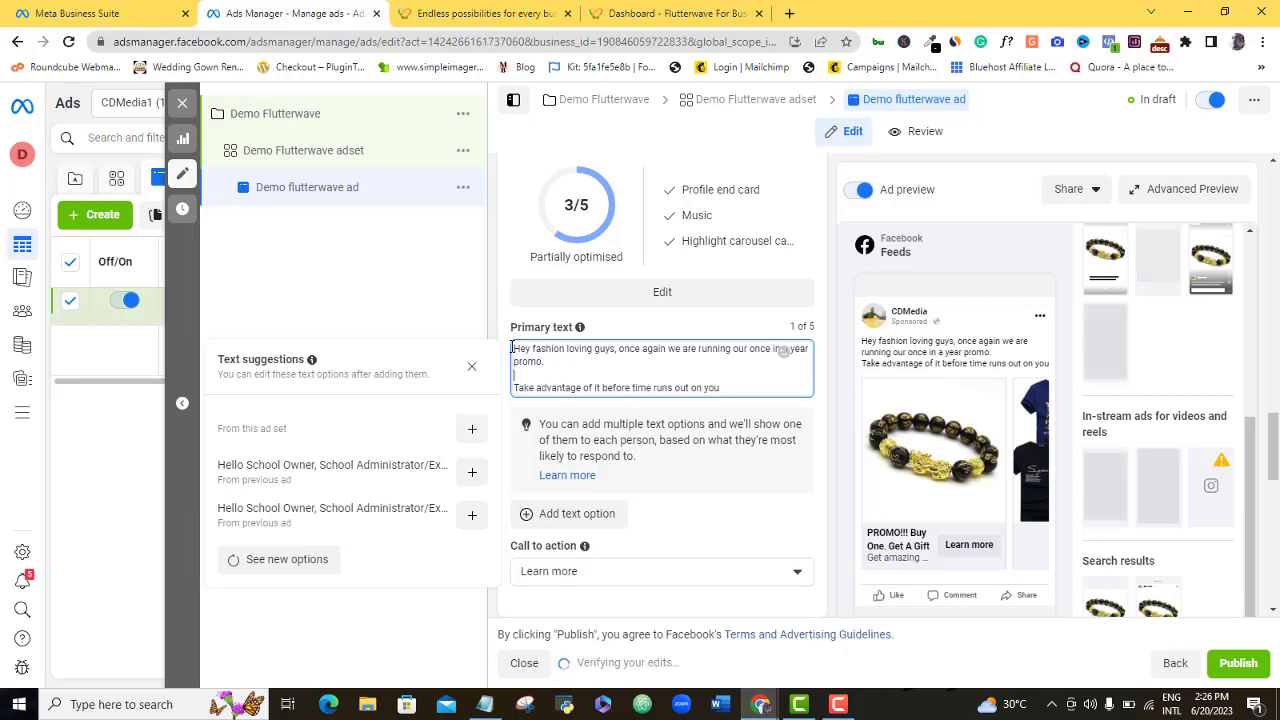
key("Return")
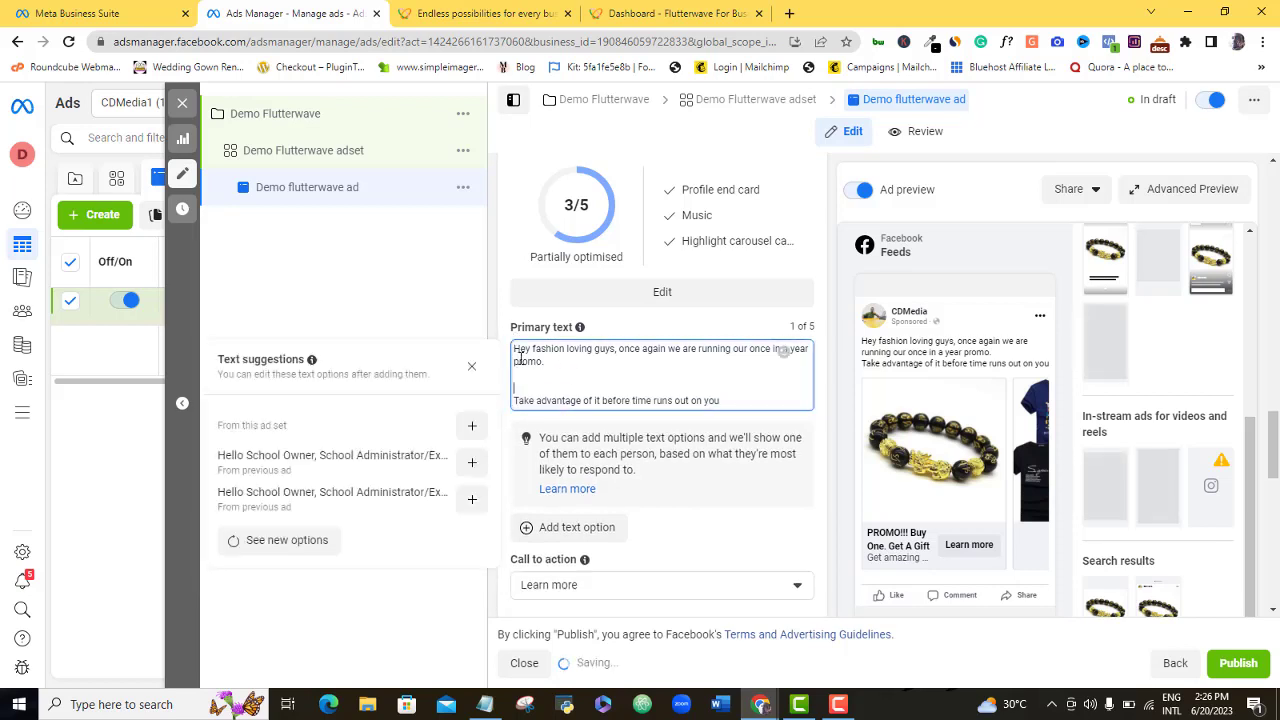
key("BackSpace")
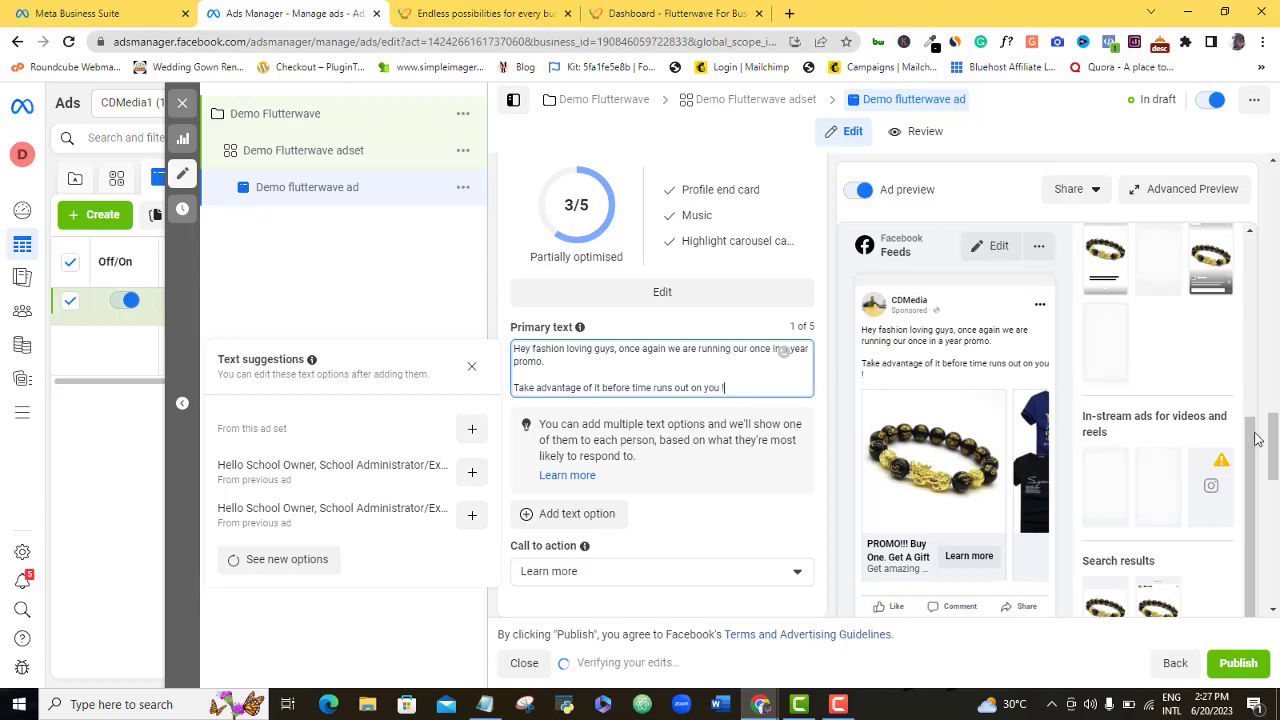
Step: Set the ad's call to action to Get Offer and return to the start of the ad settings
left_click_drag(1273, 441, 1273, 494)
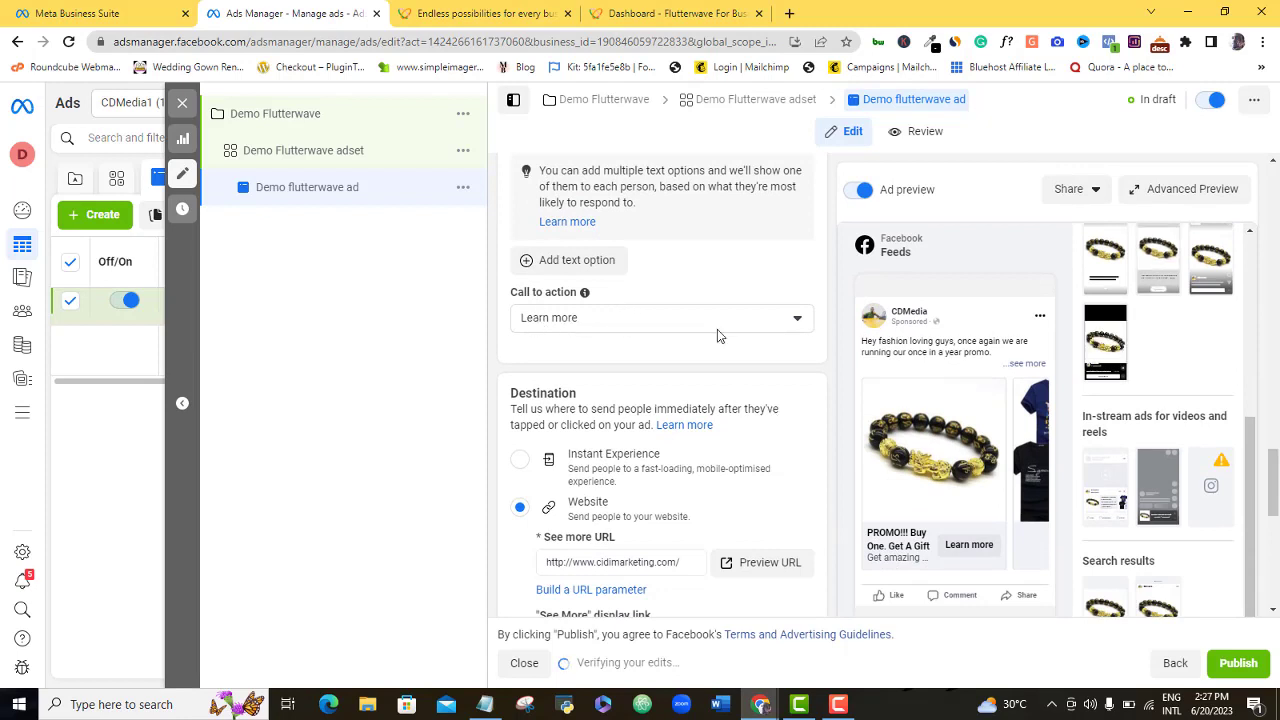
left_click(798, 324)
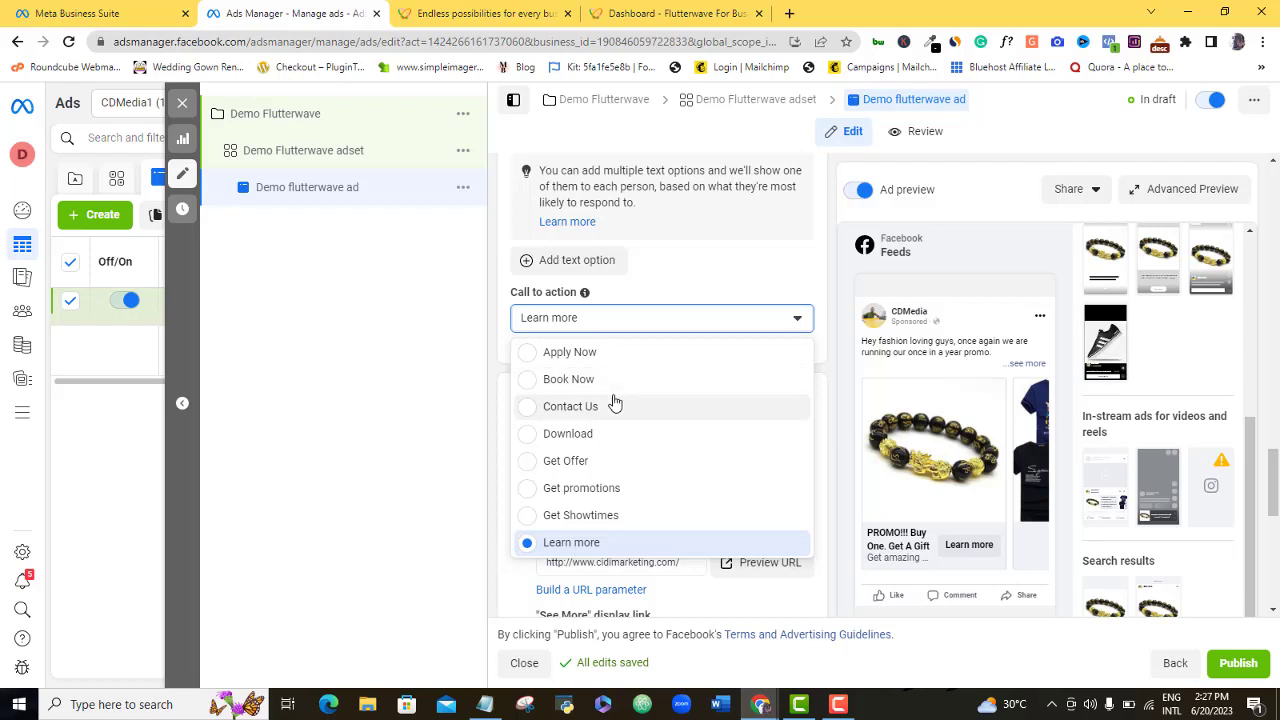
left_click(560, 462)
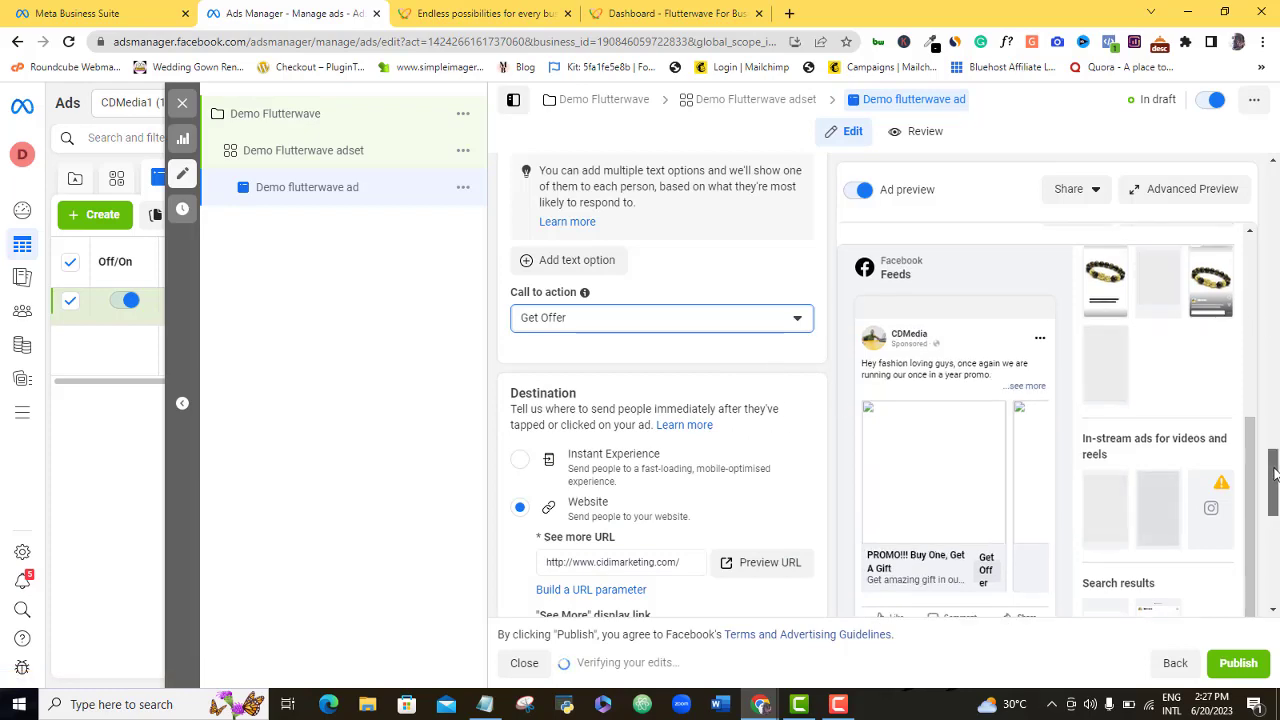
left_click_drag(1274, 449, 1264, 196)
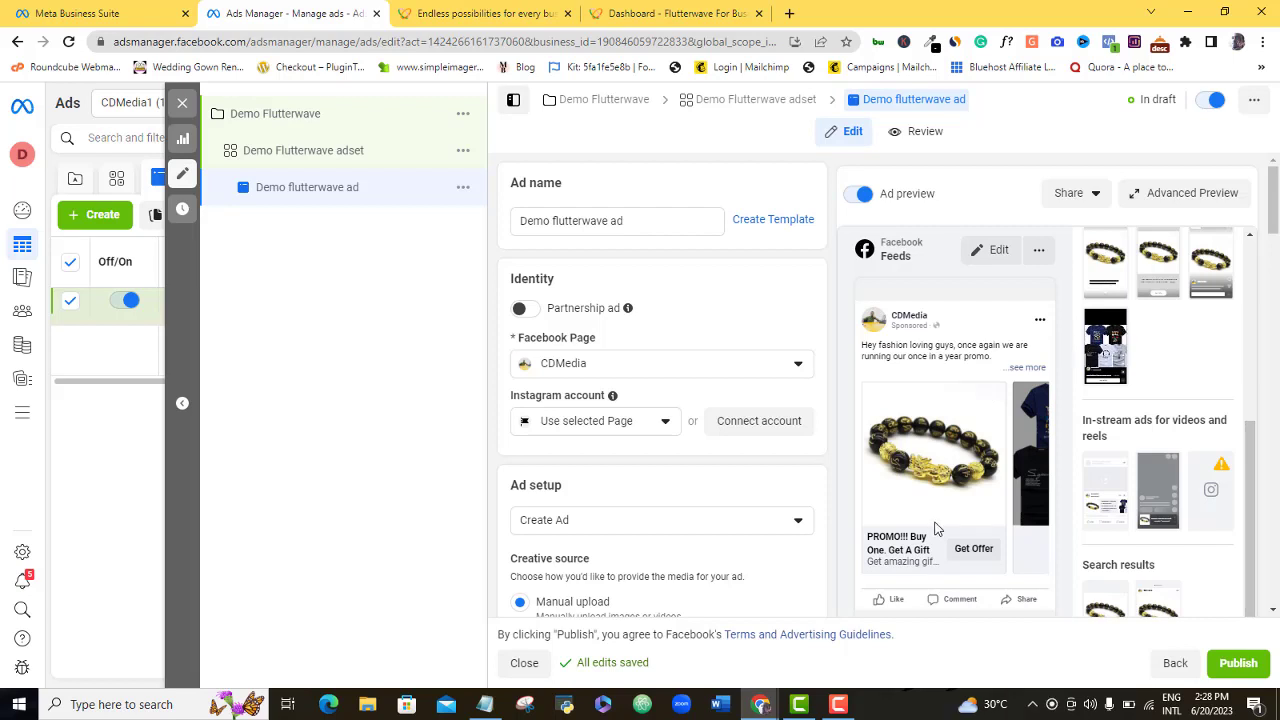
Step: Copy the leatherproducts store link from the Flutterwave dashboard, open it in a new browser tab and look through the storefront's products
left_click(660, 13)
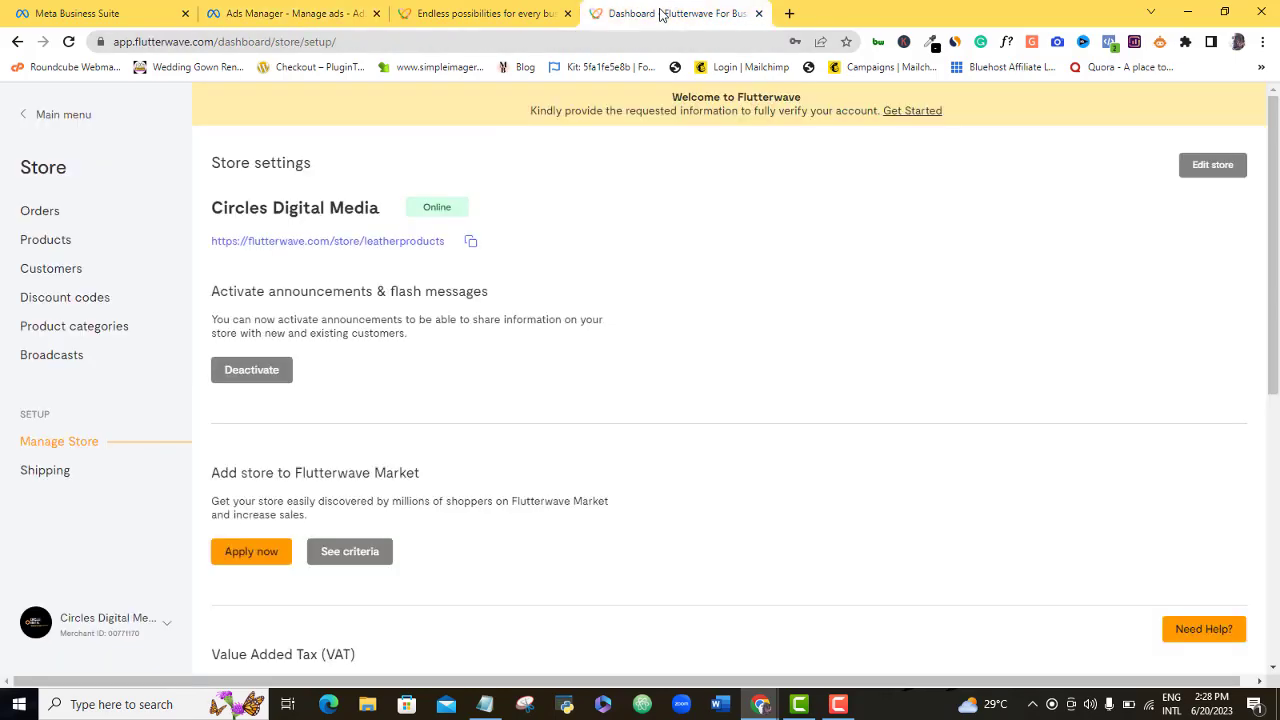
left_click(470, 241)
left_click(789, 13)
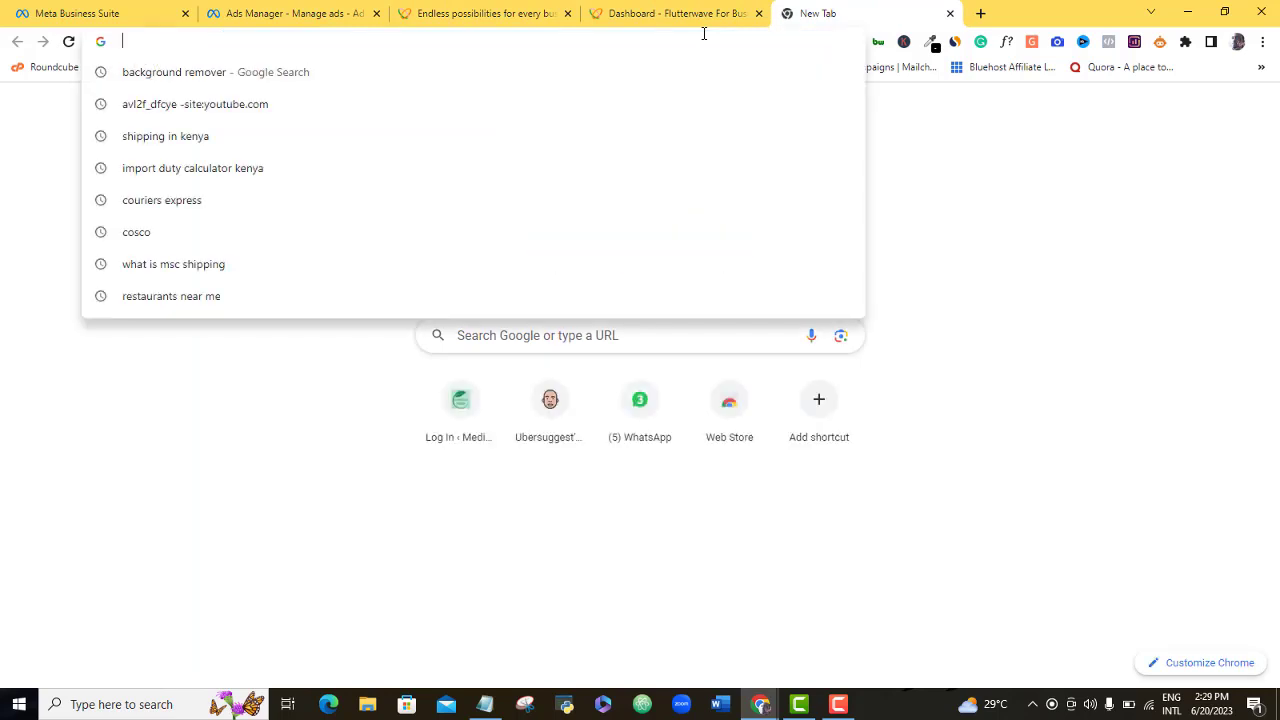
key("ctrl+v")
key("Return")
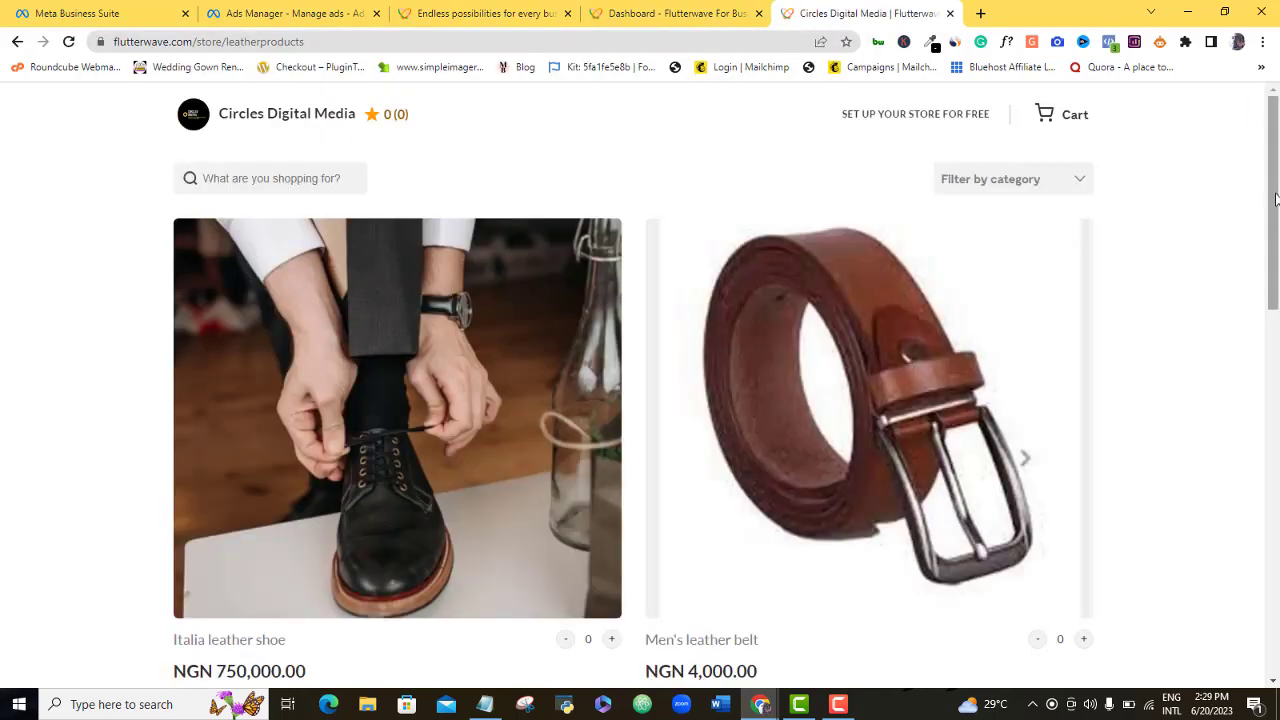
scroll(1278, 253, "down", 2)
left_click_drag(1278, 253, 1234, 186)
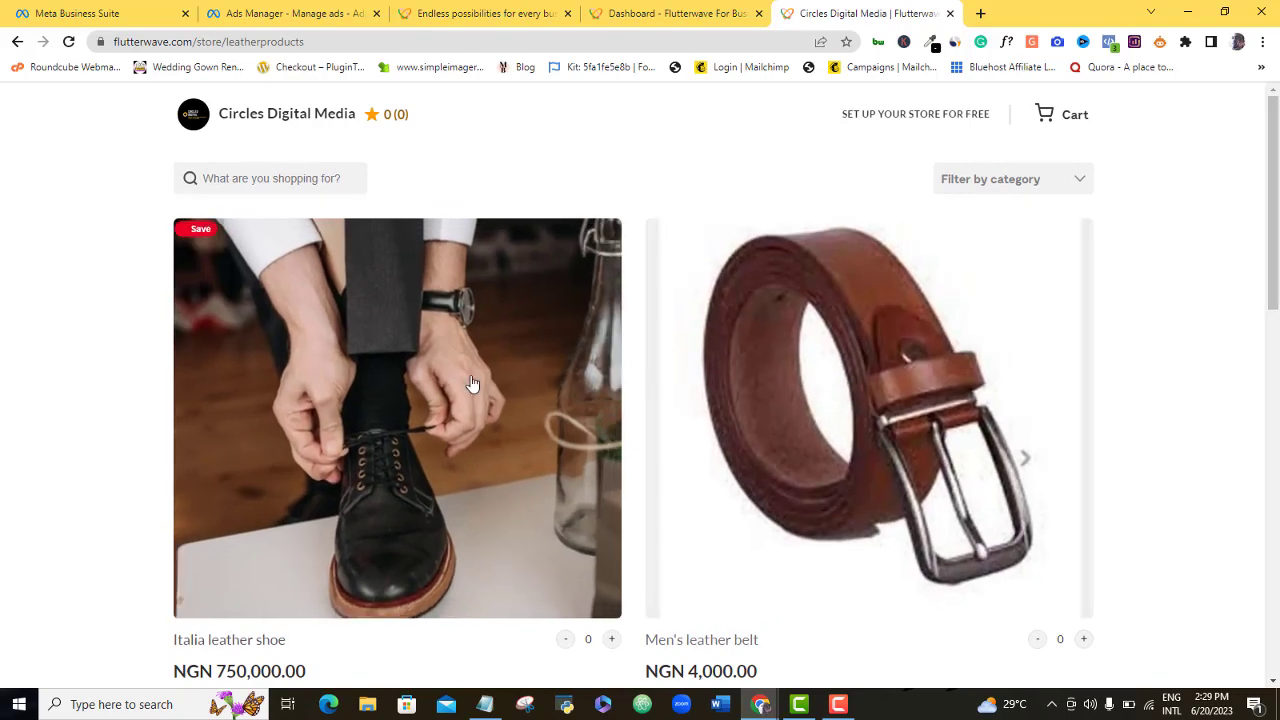
left_click_drag(1278, 185, 1278, 330)
scroll(1278, 330, "down", 3)
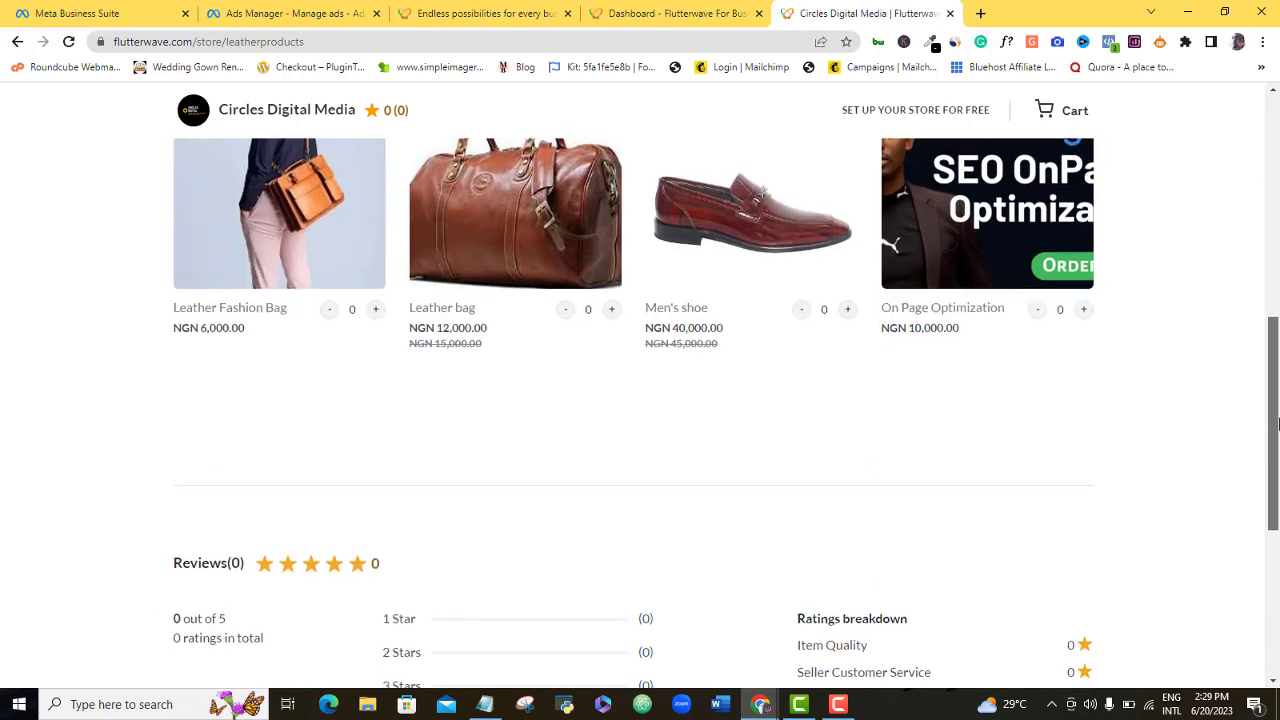
scroll(1276, 338, "up", 2)
left_click_drag(1273, 310, 1268, 157)
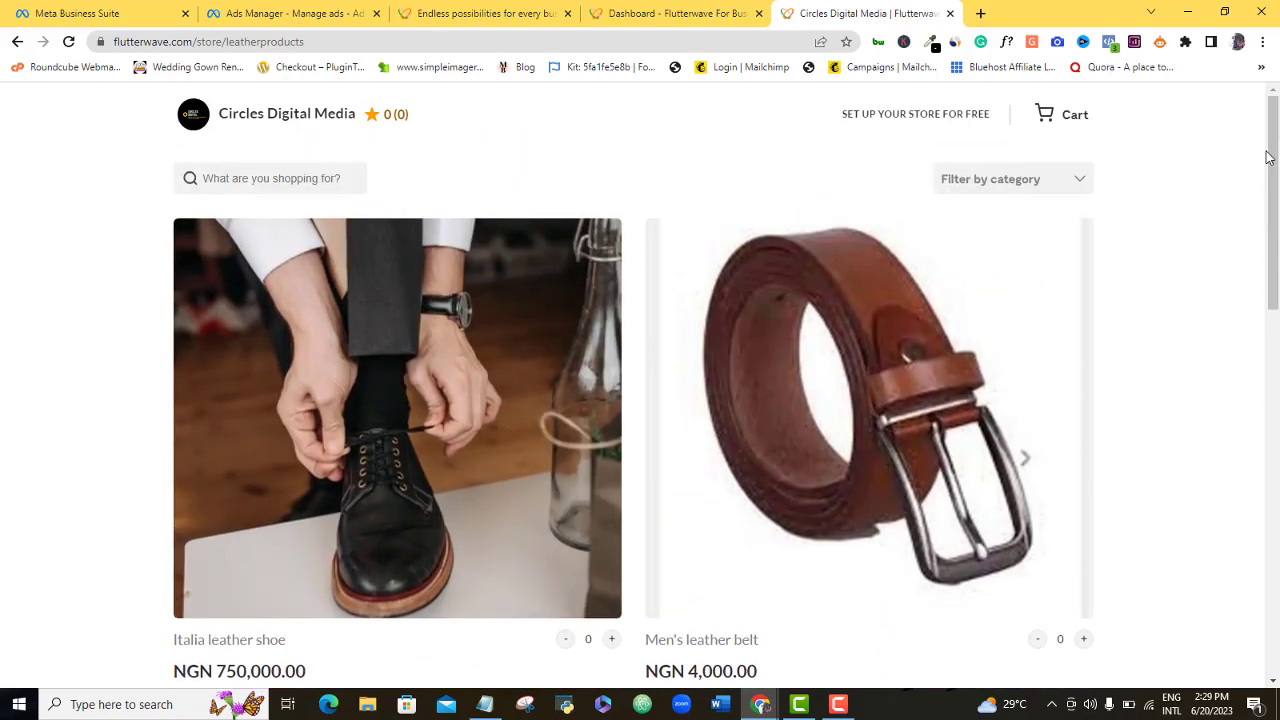